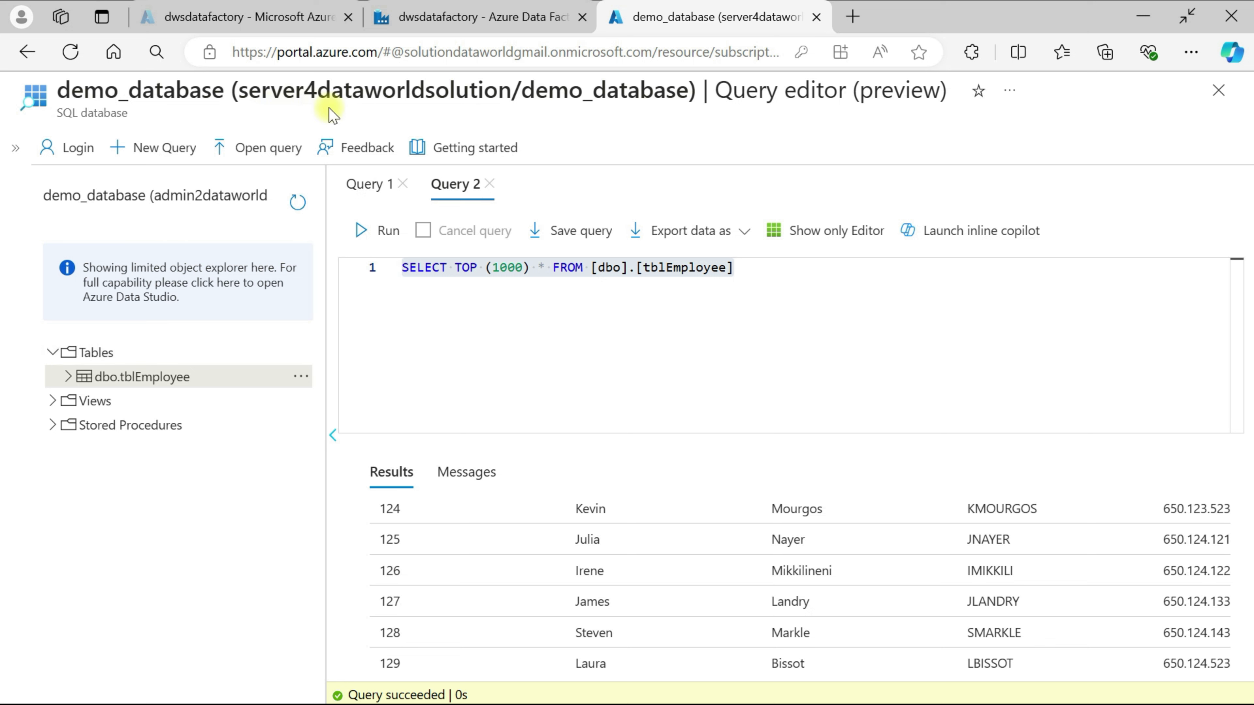
Rerun the SELECT TOP (1000) query on dbo.tblEmployee and review the columns of the returned rows
key("F11")
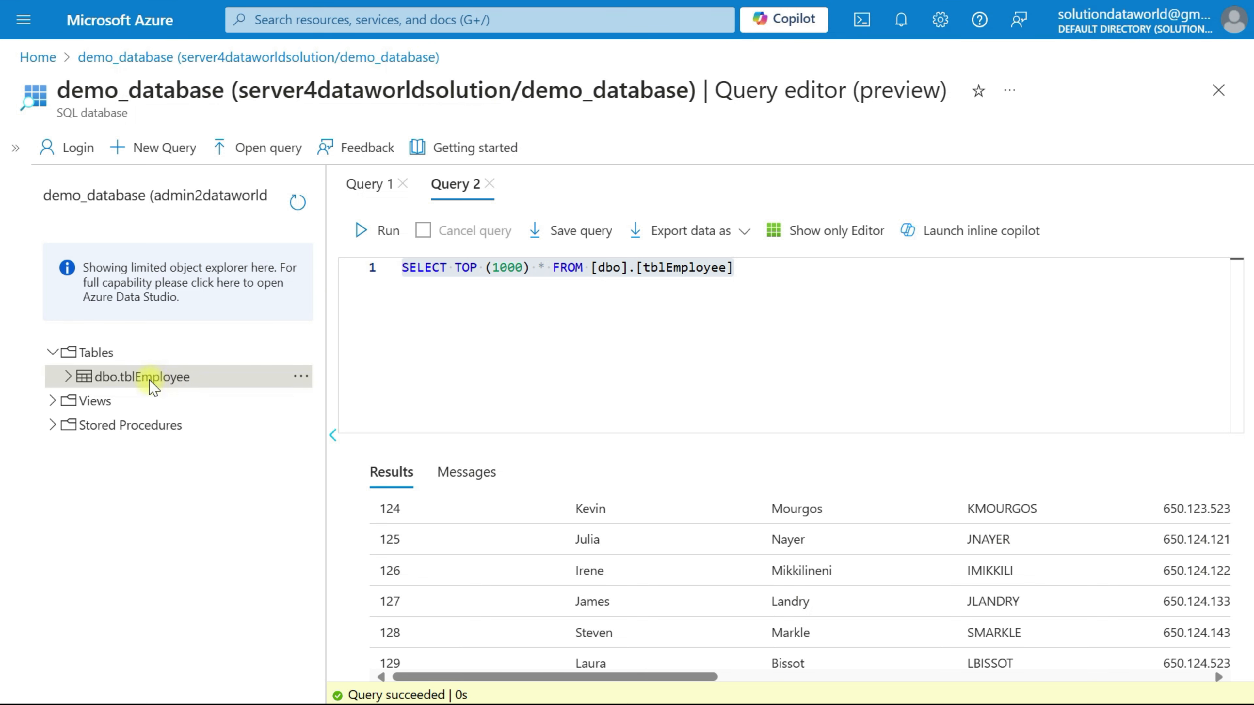
left_click_drag(751, 273, 401, 262)
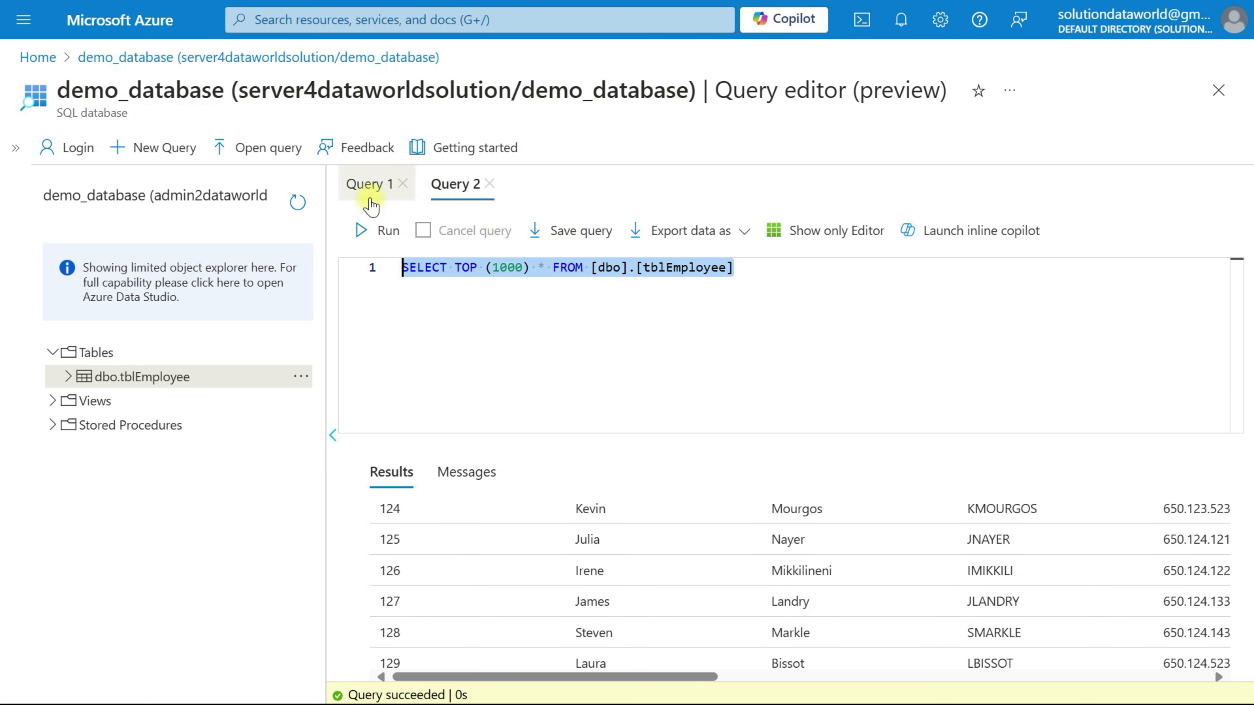
left_click(381, 231)
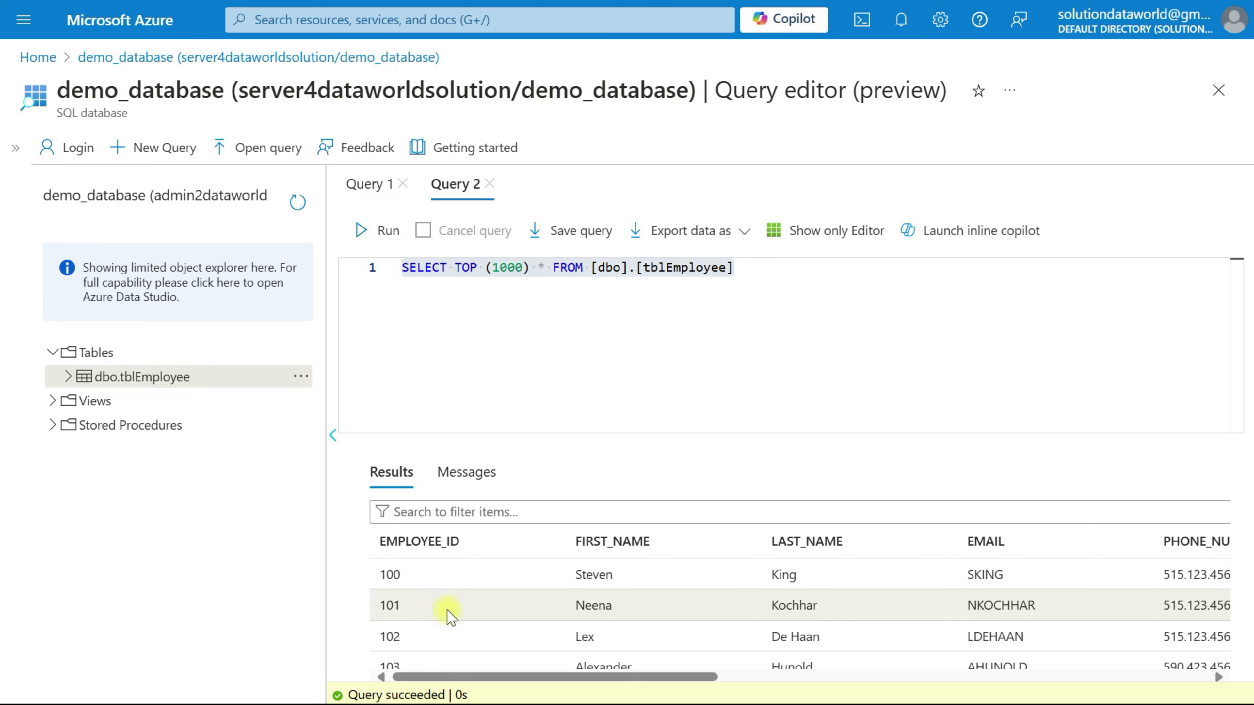
scroll(917, 607, "right", 5)
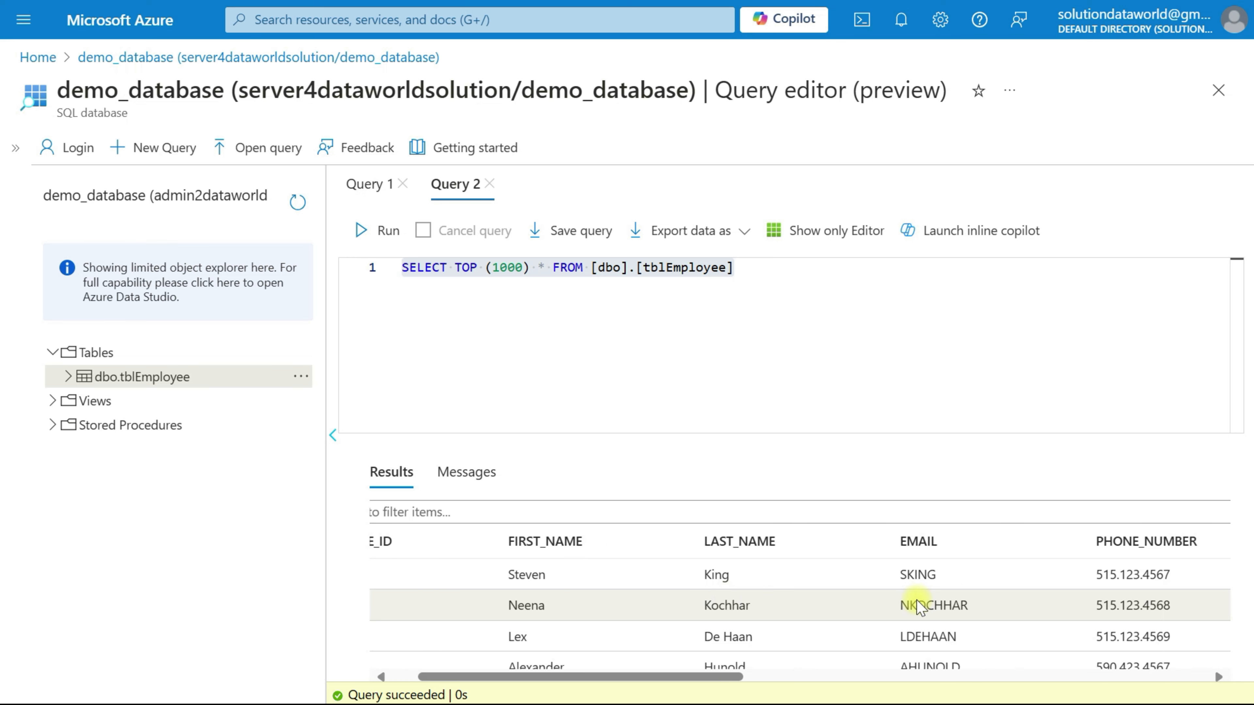
scroll(918, 607, "right", 5)
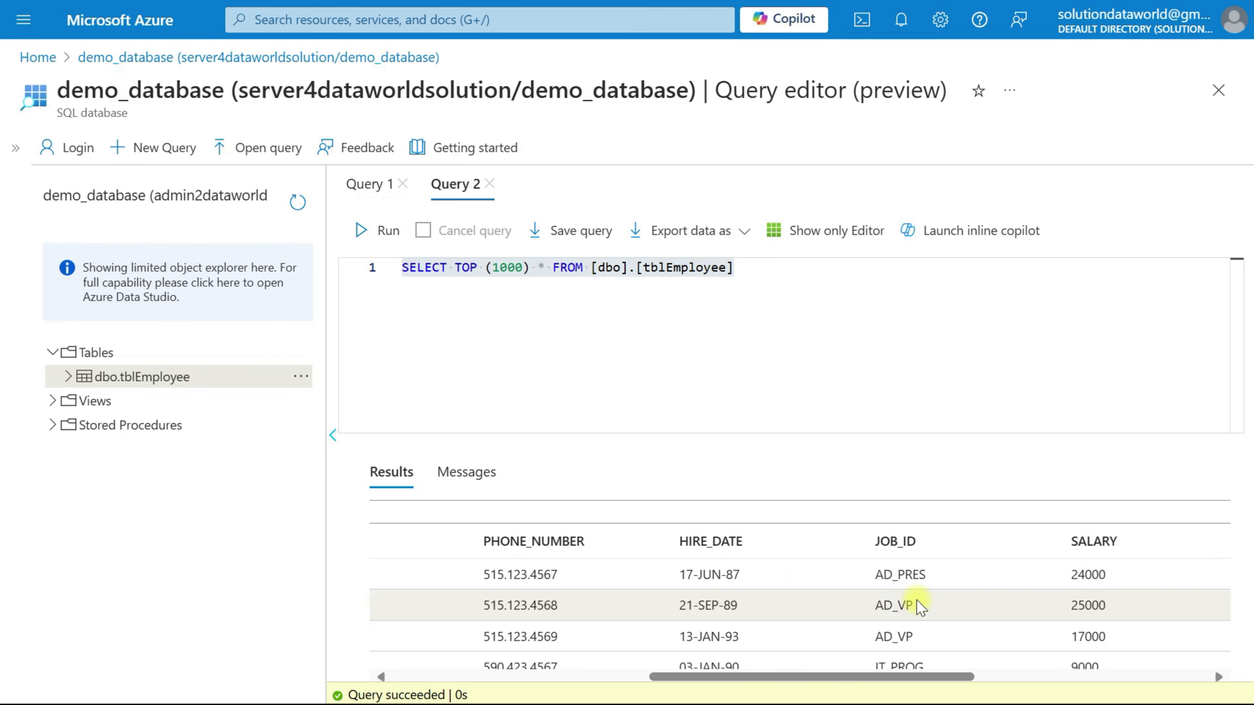
scroll(918, 606, "right", 3)
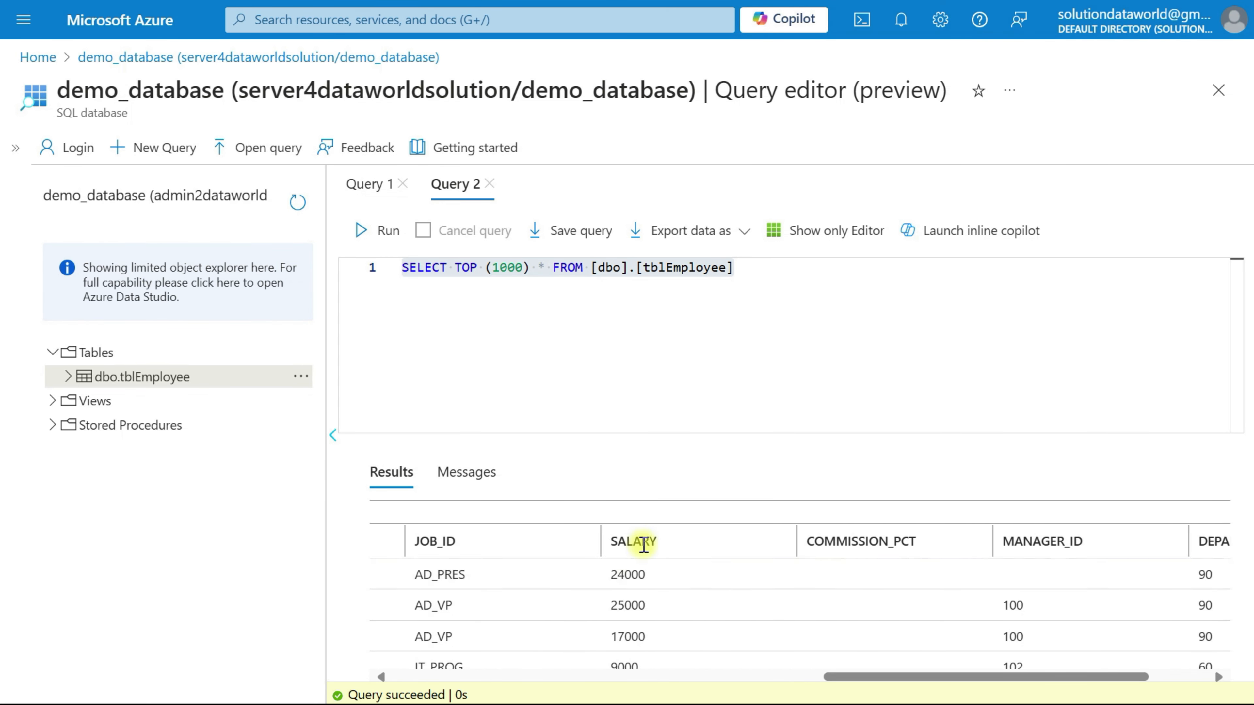
scroll(1076, 635, "right", 2)
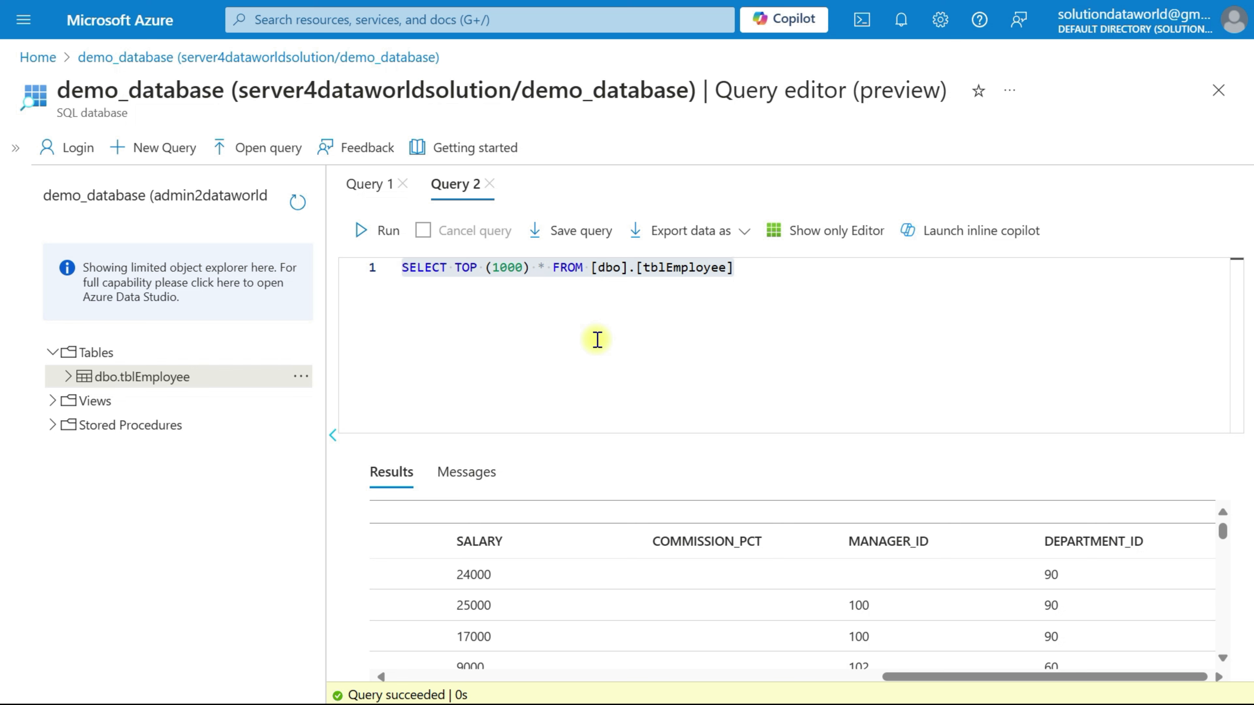
Switch to the dwsdatafactory Data Factory studio and start creating a new linked service
key("alt+Tab")
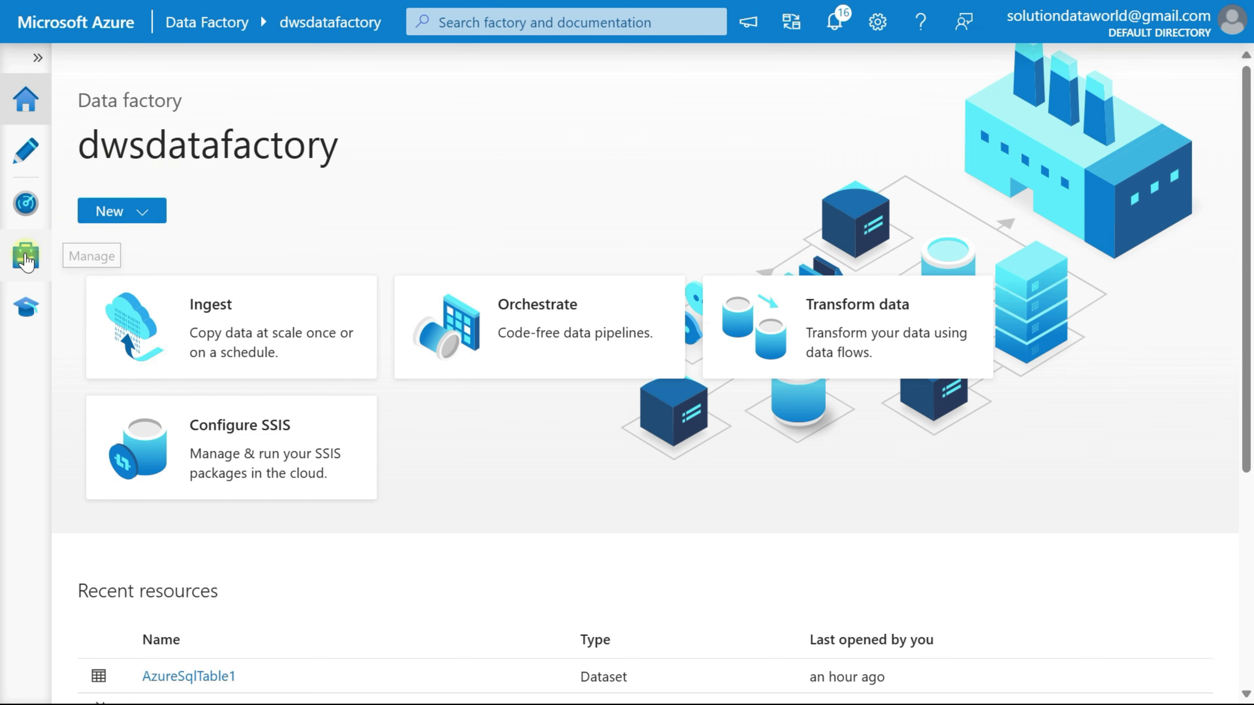
left_click(38, 264)
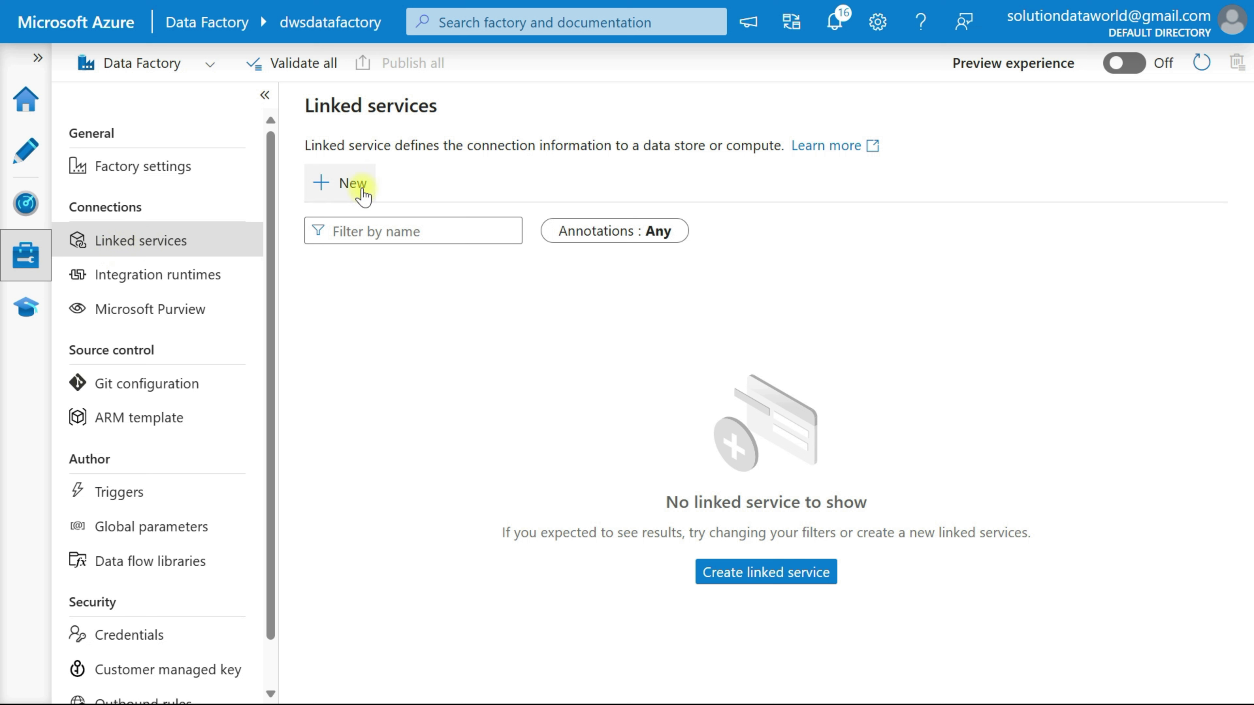
left_click(345, 186)
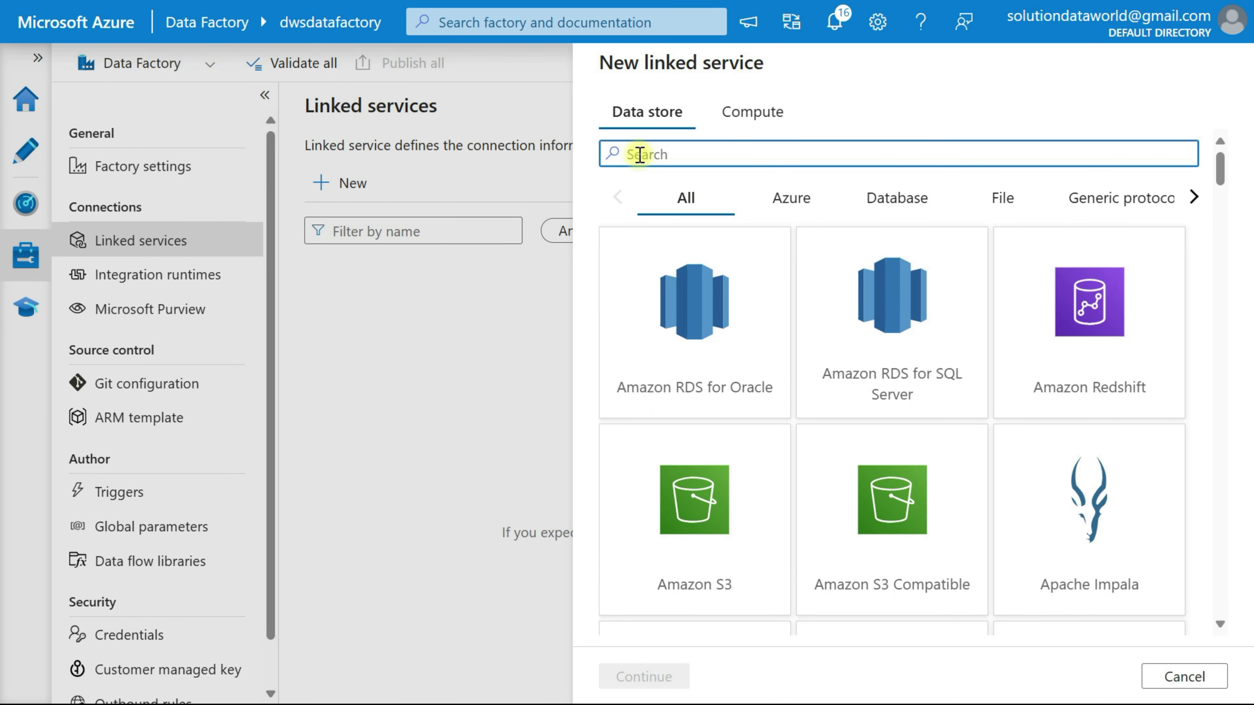
Explore the available data store connectors by searching for azure, snow, oracle and ser
type("azure")
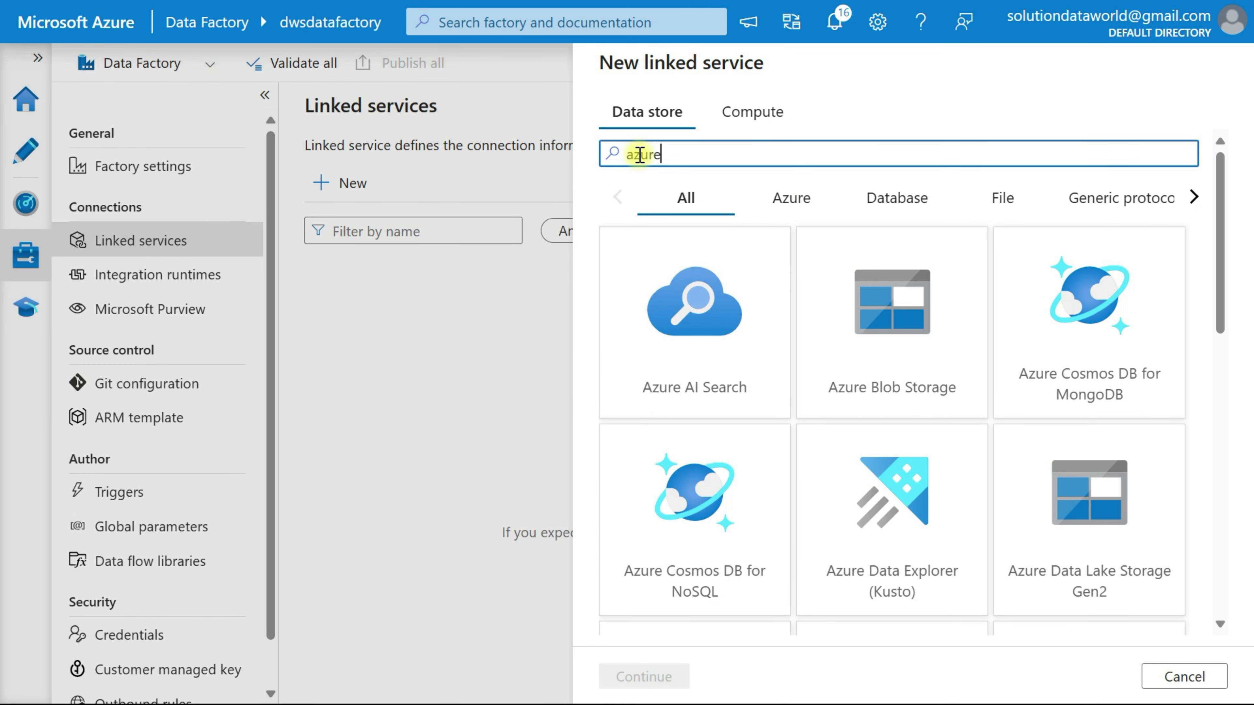
type(" sq")
key("BackSpace")
key("BackSpace")
key("BackSpace")
key("BackSpace")
key("BackSpace")
key("BackSpace")
key("BackSpace")
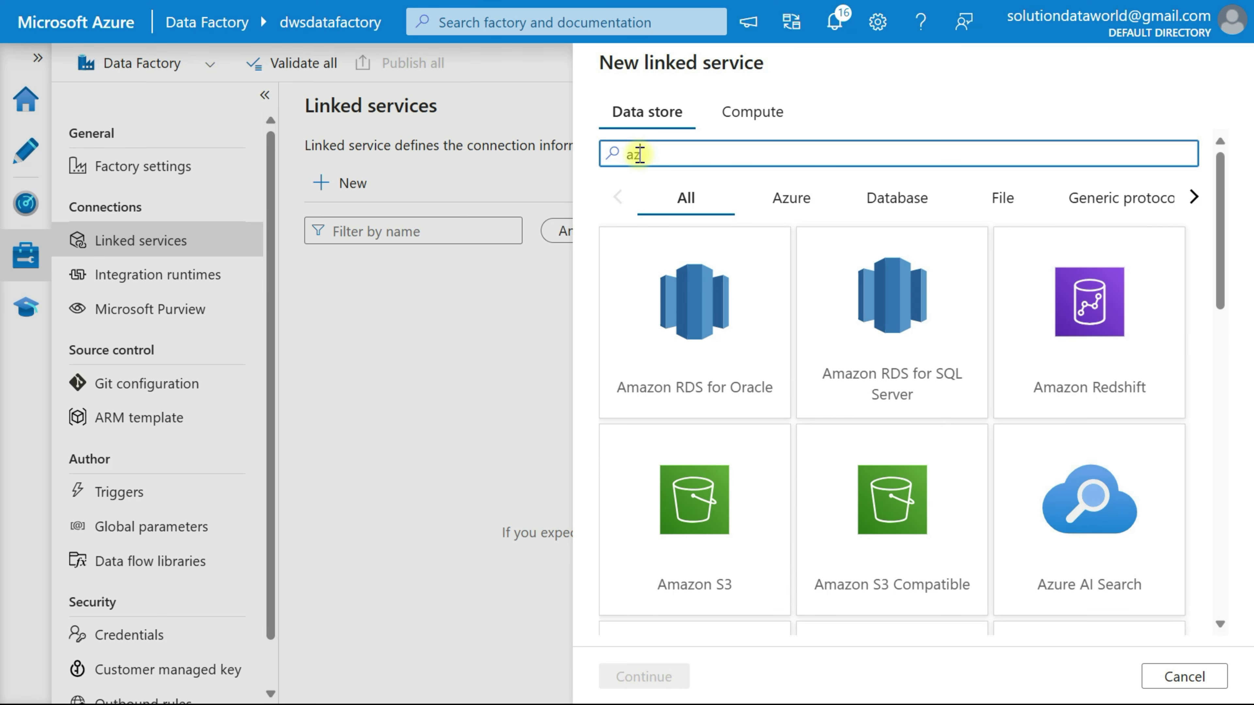
type("snow")
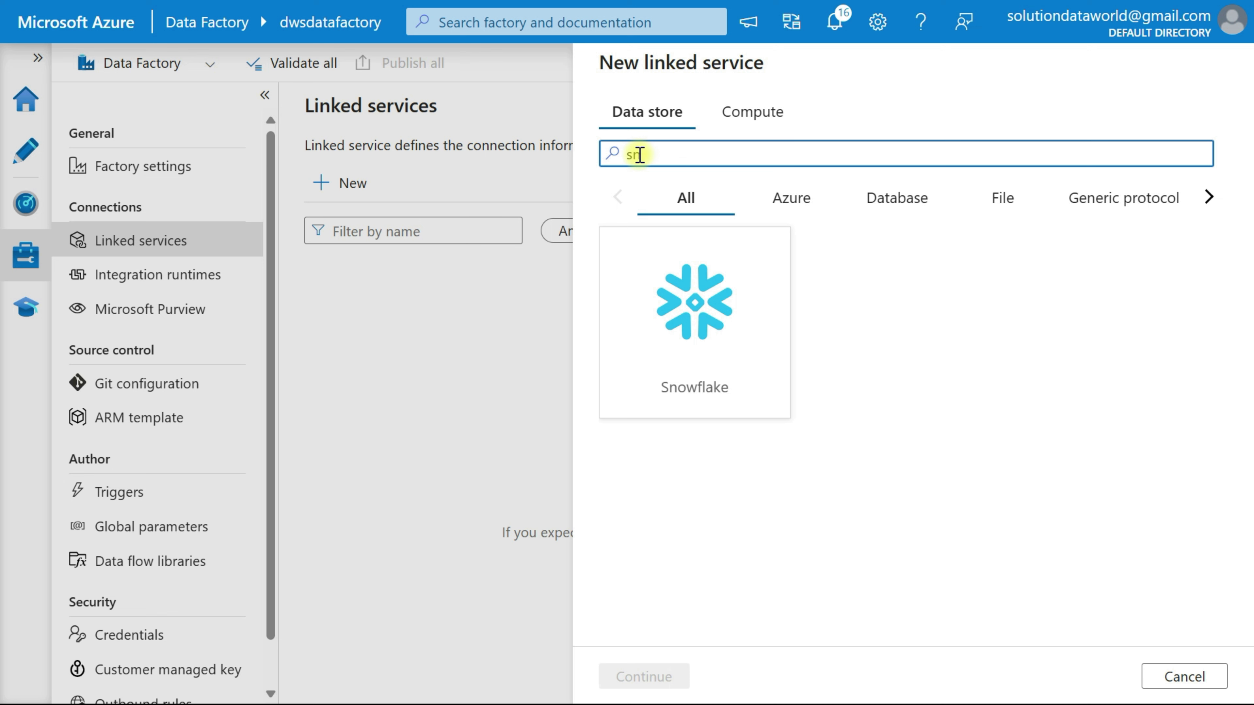
key("BackSpace")
key("BackSpace")
type("oracle")
key("BackSpace")
key("BackSpace")
key("BackSpace")
key("BackSpace")
key("BackSpace")
key("BackSpace")
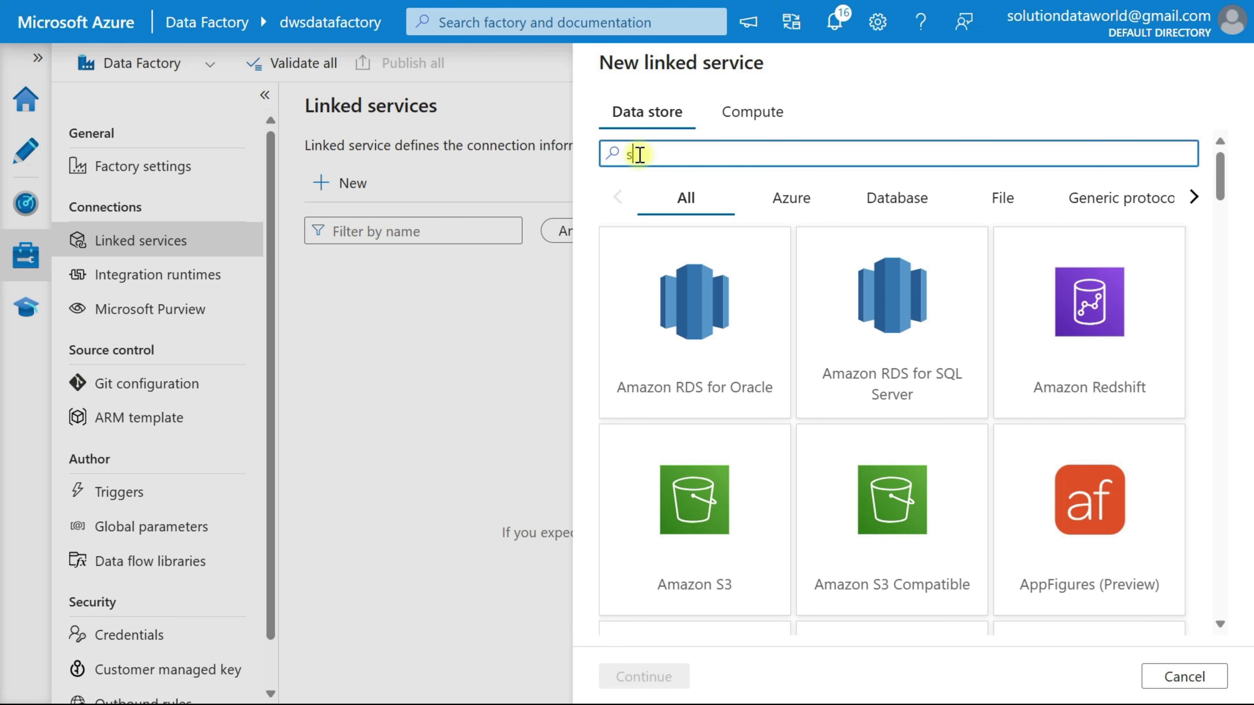
type("sv")
key("BackSpace")
type("er")
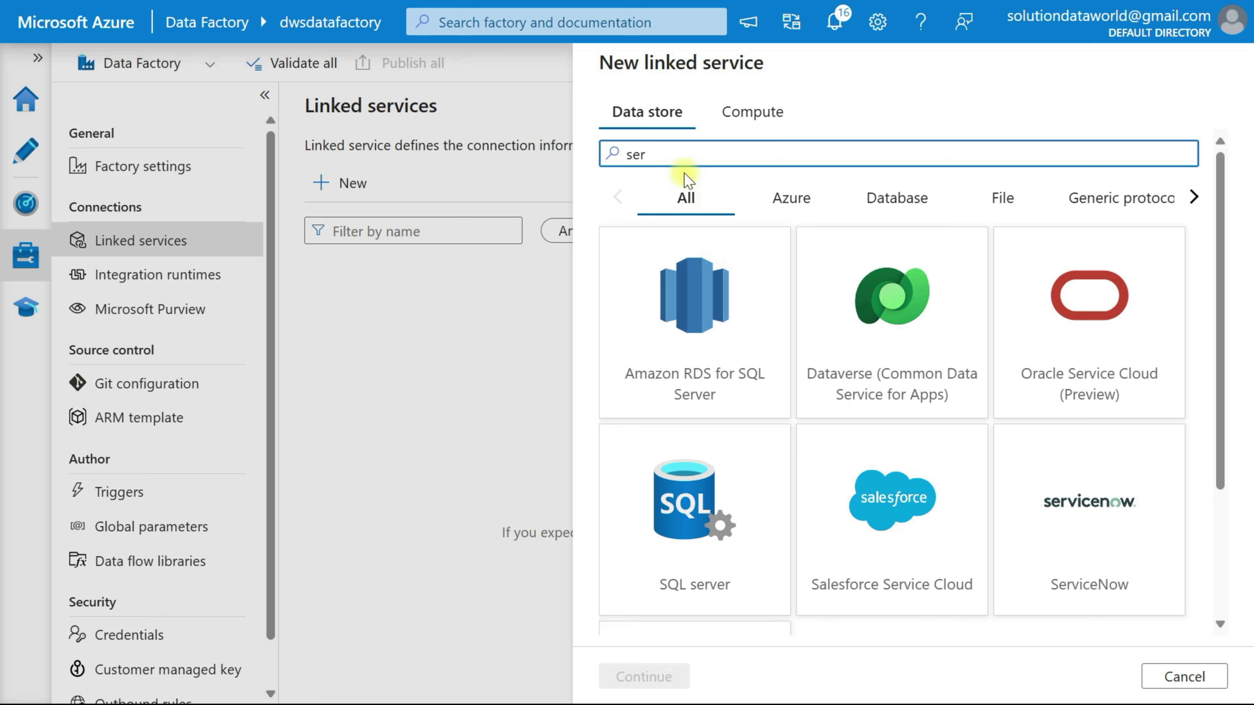
key("BackSpace")
key("BackSpace")
key("BackSpace")
Search the data stores for azure sql and continue with Azure SQL Database as the linked service type
type("azu")
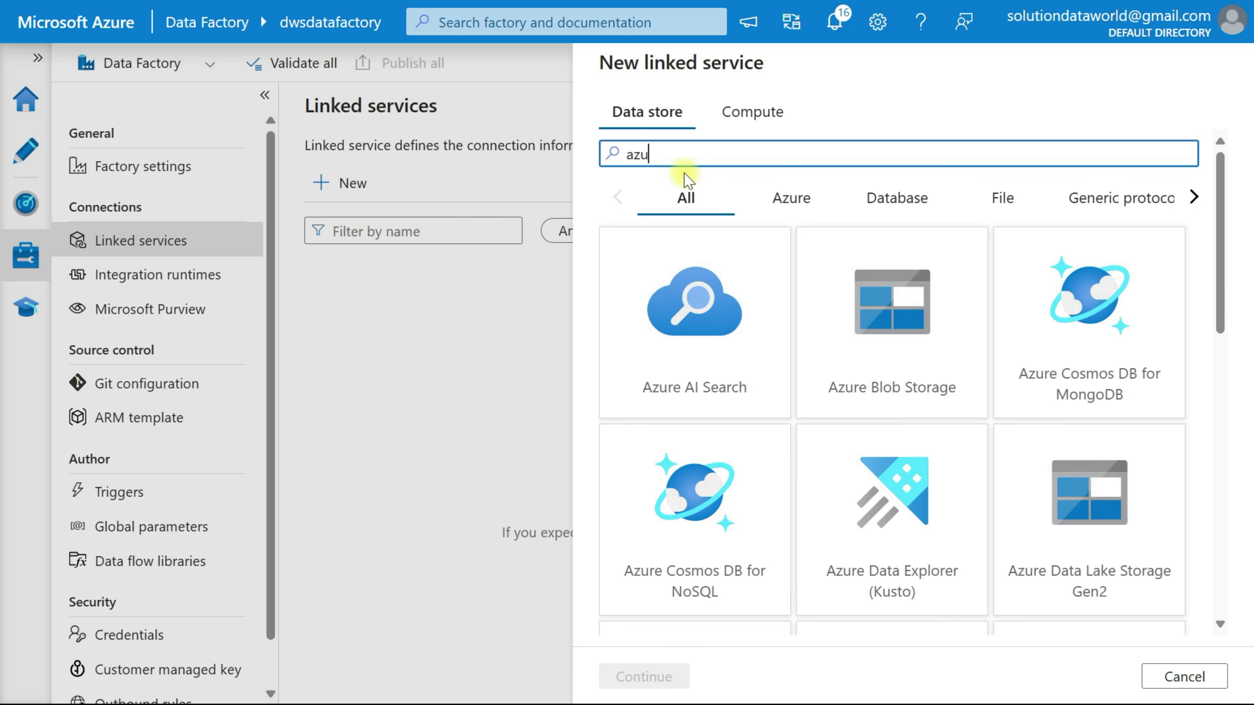
type("re sql")
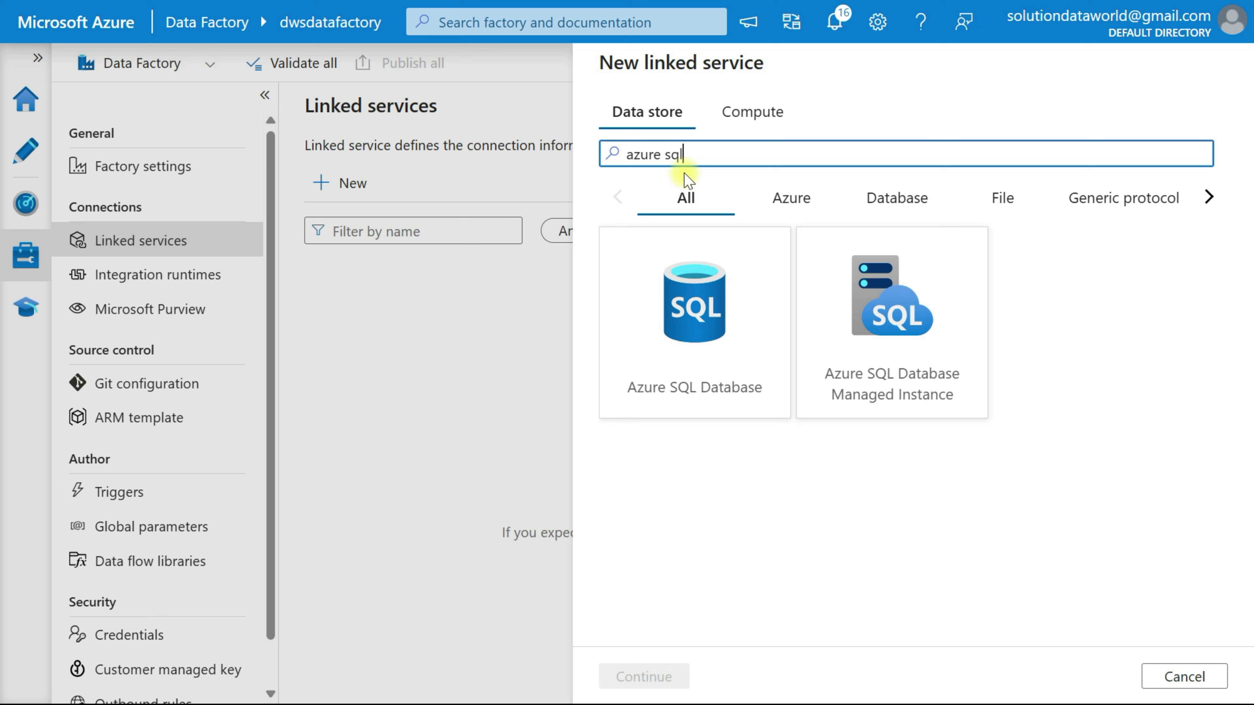
left_click(698, 303)
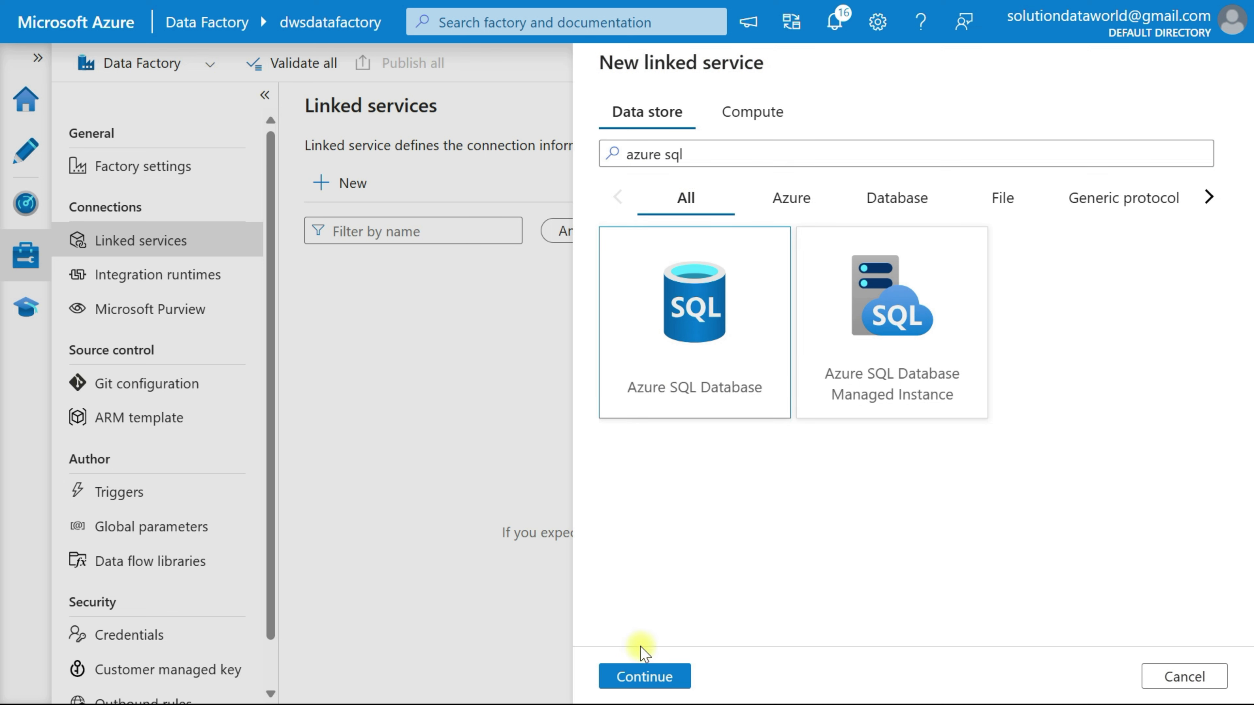
left_click(644, 677)
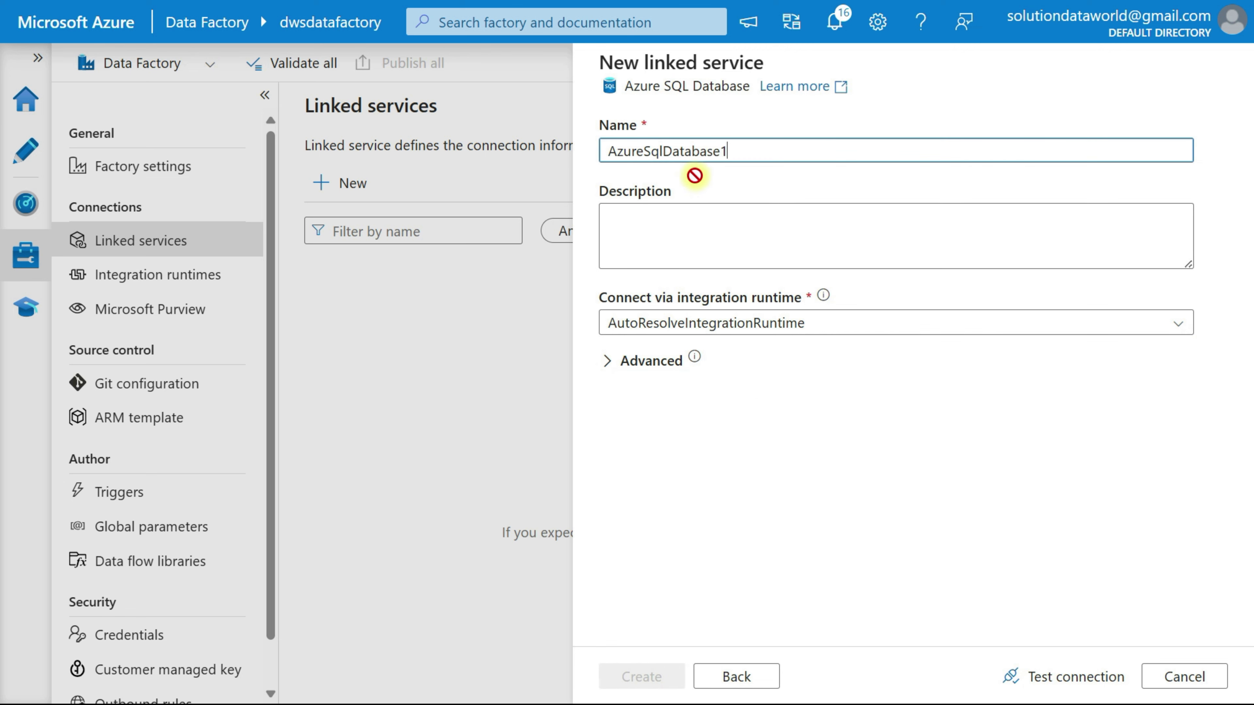
Name the linked service ls_AzureSqlDatabase
key("BackSpace")
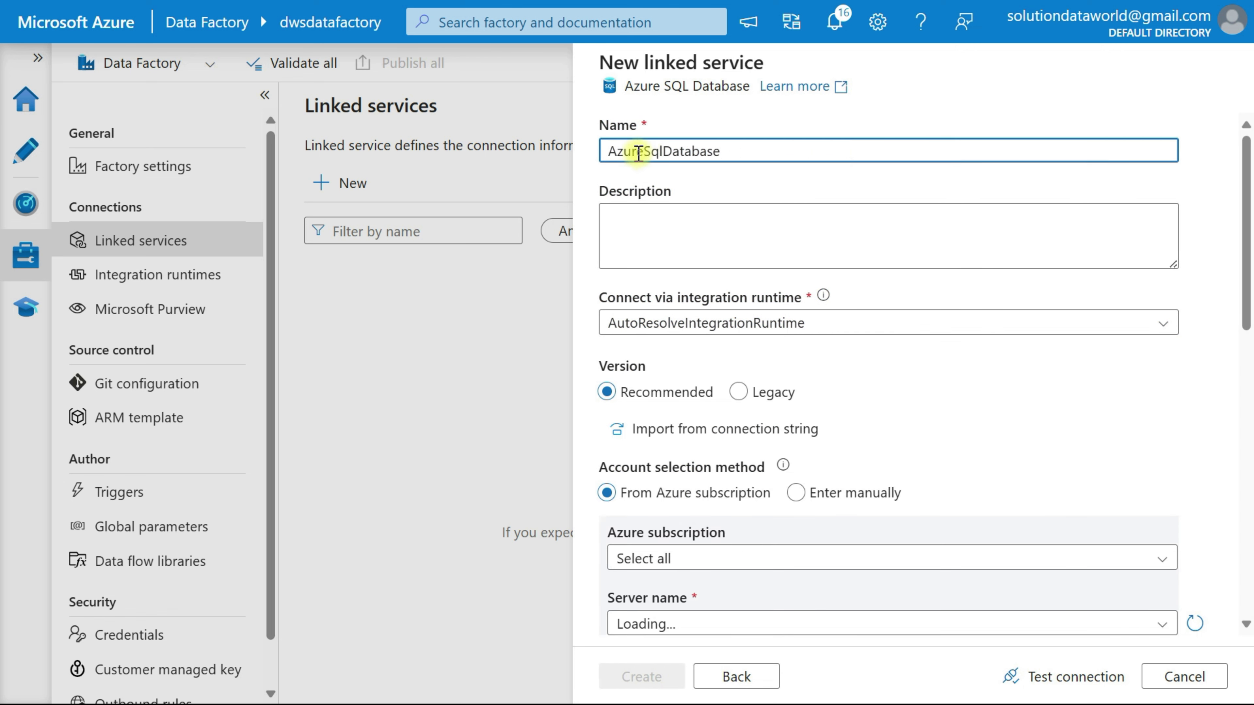
left_click(612, 150)
type("ls_")
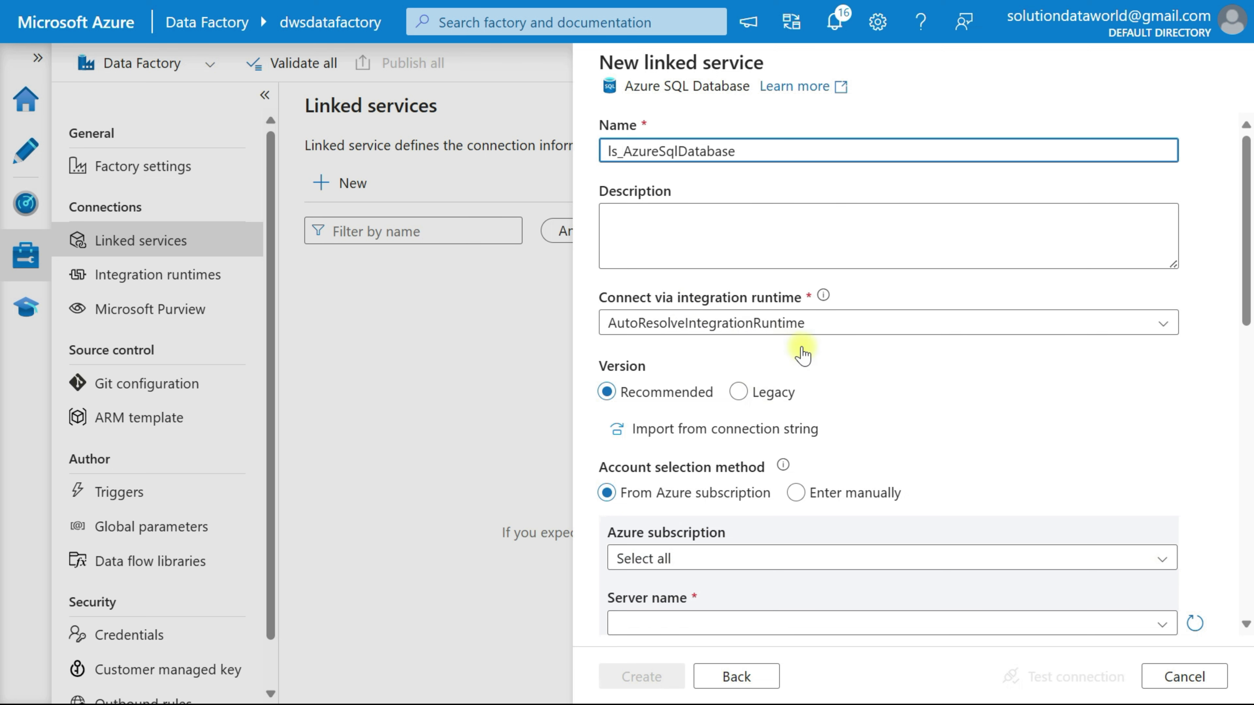
Connect the linked service to the Pay-As-You-Go subscription, the server4dataworldsolution server and demo_database
scroll(836, 348, "down", 1)
scroll(835, 349, "down", 1)
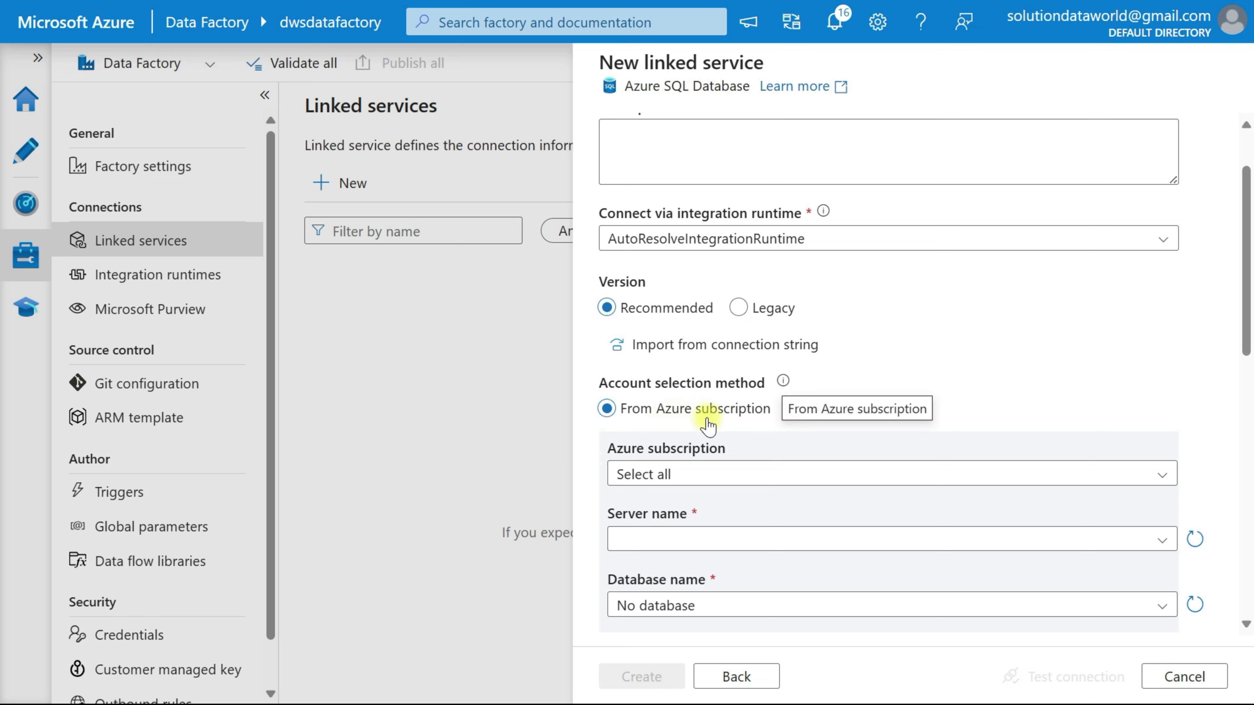
left_click(736, 476)
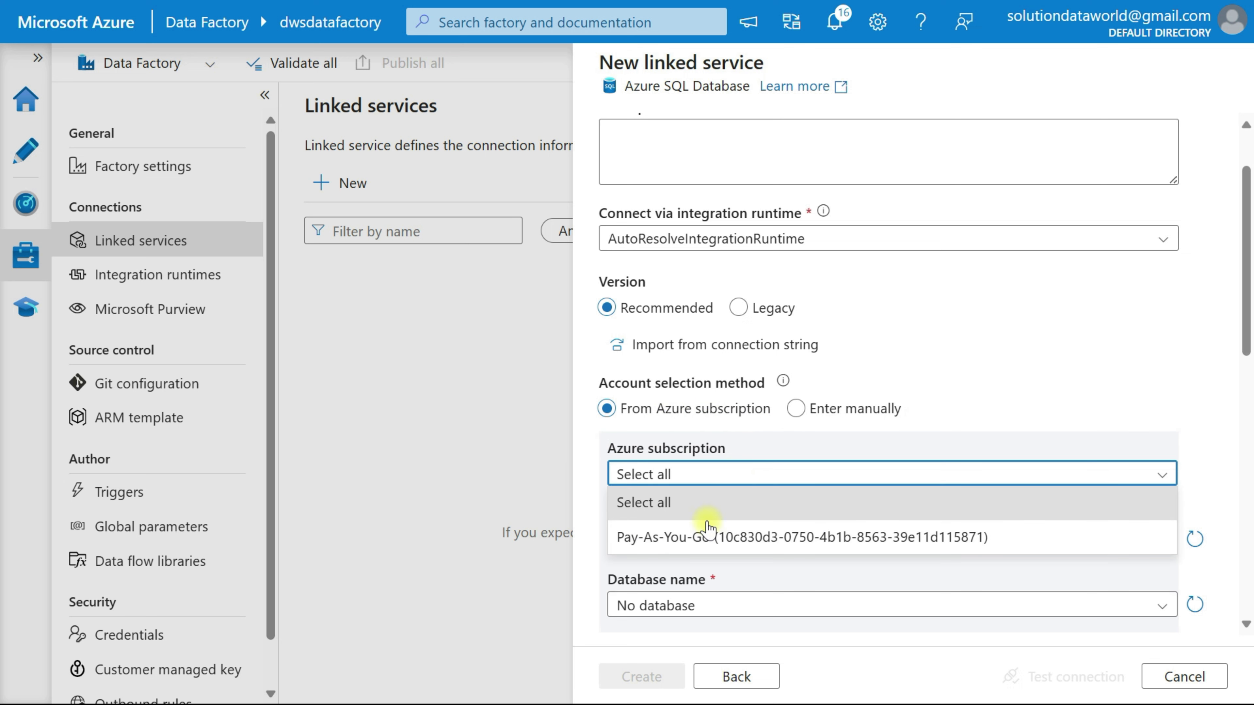
left_click(678, 547)
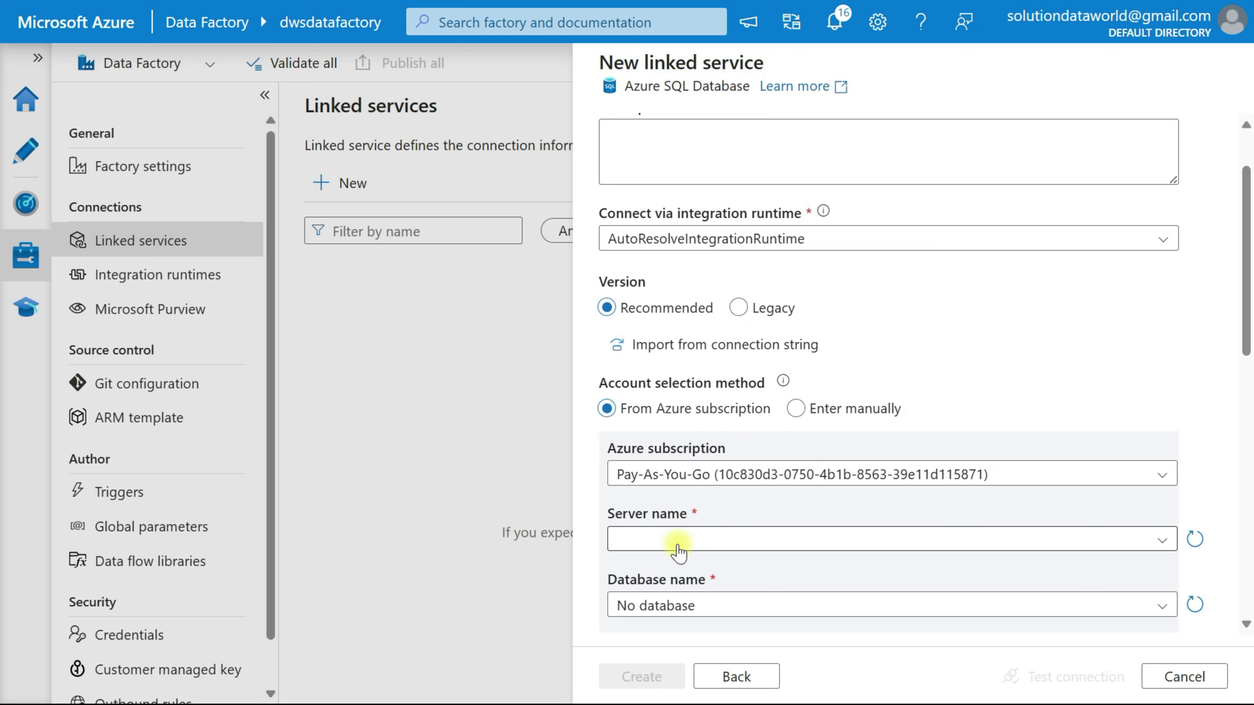
scroll(741, 475, "down", 2)
left_click(737, 473)
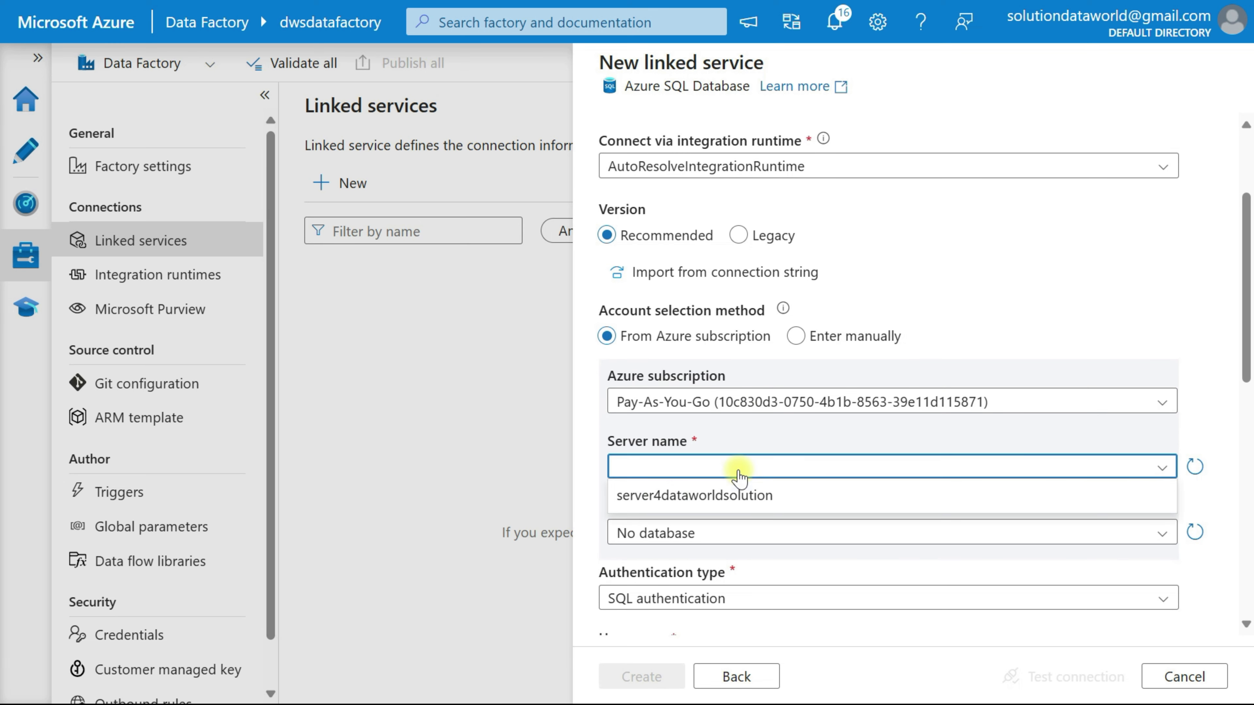
left_click(669, 501)
scroll(668, 497, "down", 2)
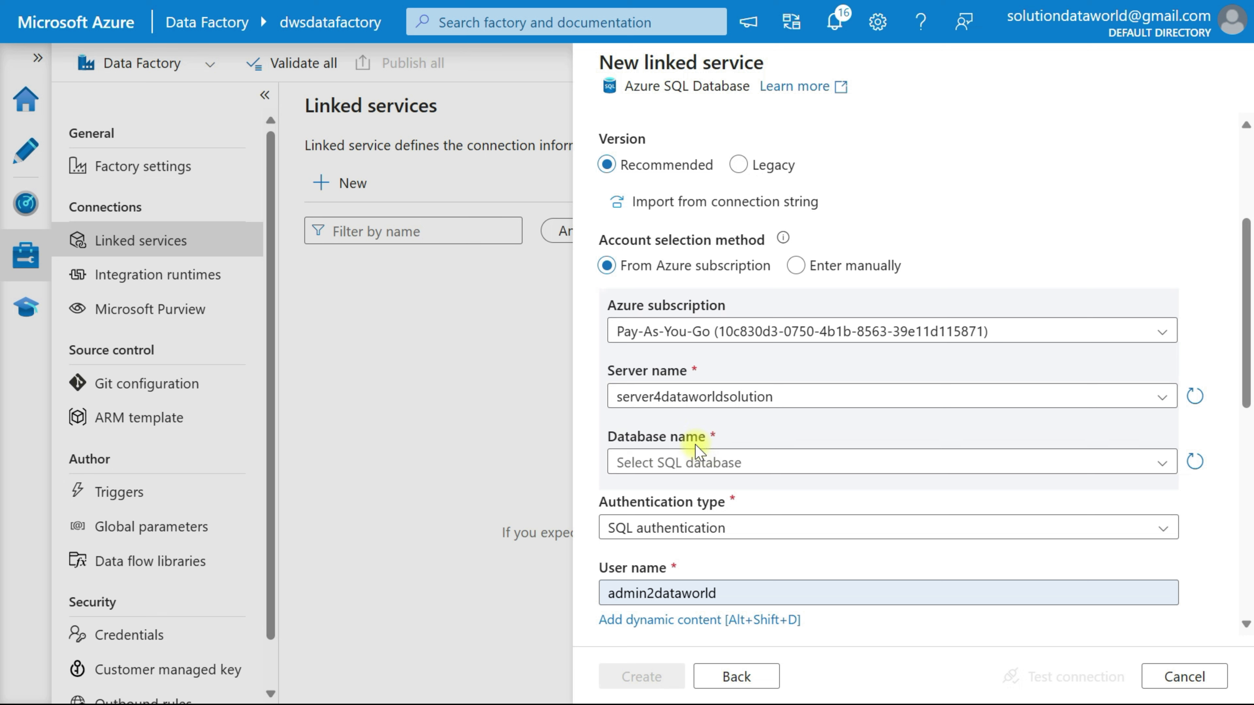
left_click(685, 465)
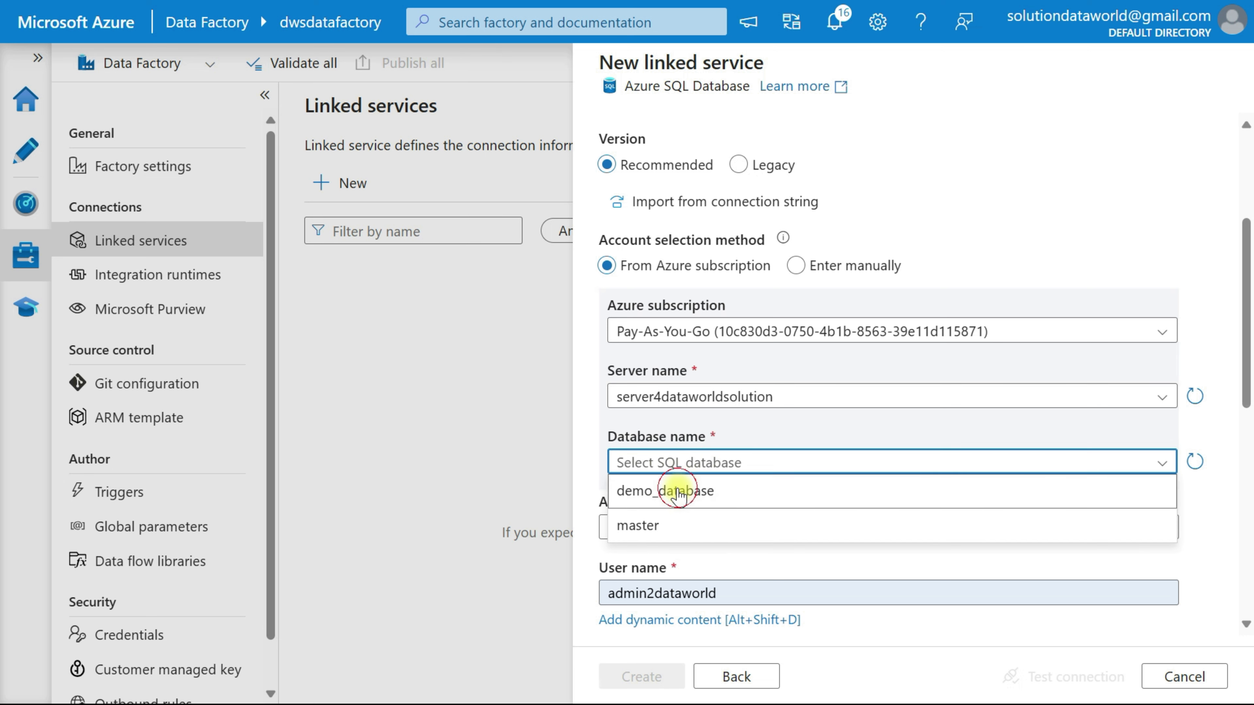
left_click(674, 493)
Replace the prefilled password of the SQL authentication account with the database password
scroll(679, 489, "down", 3)
scroll(664, 425, "down", 3)
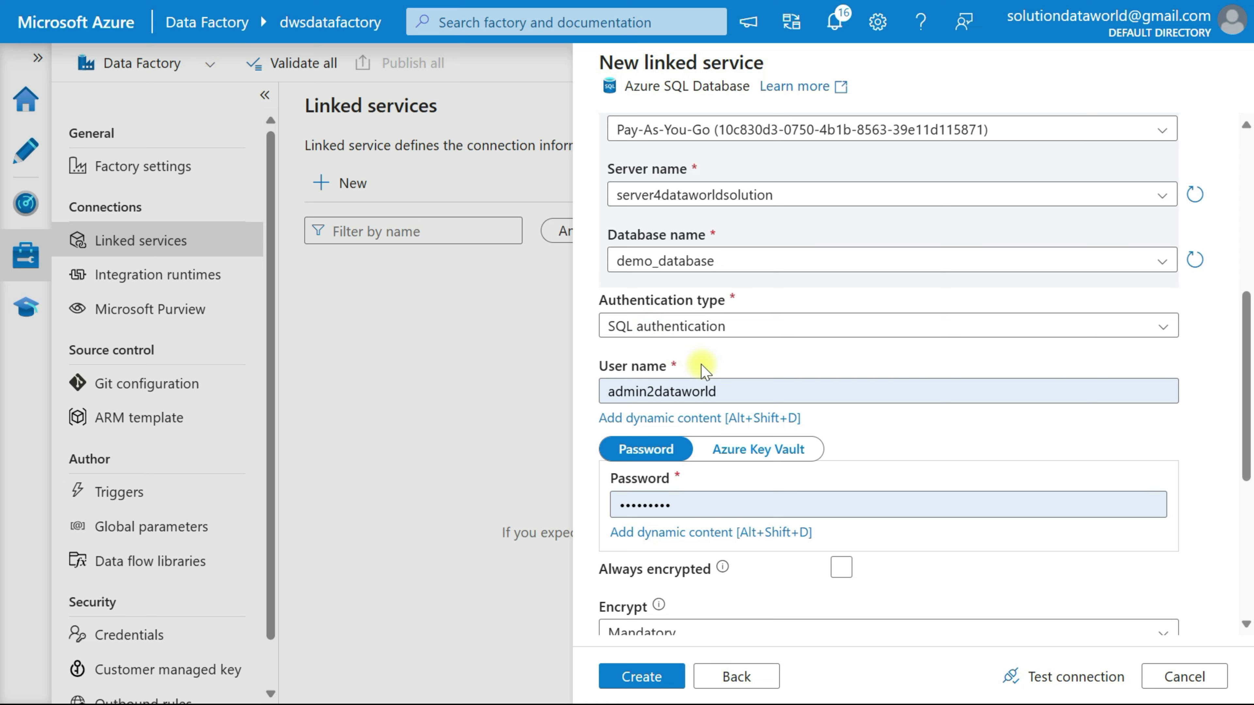
scroll(705, 370, "down", 2)
left_click(696, 394)
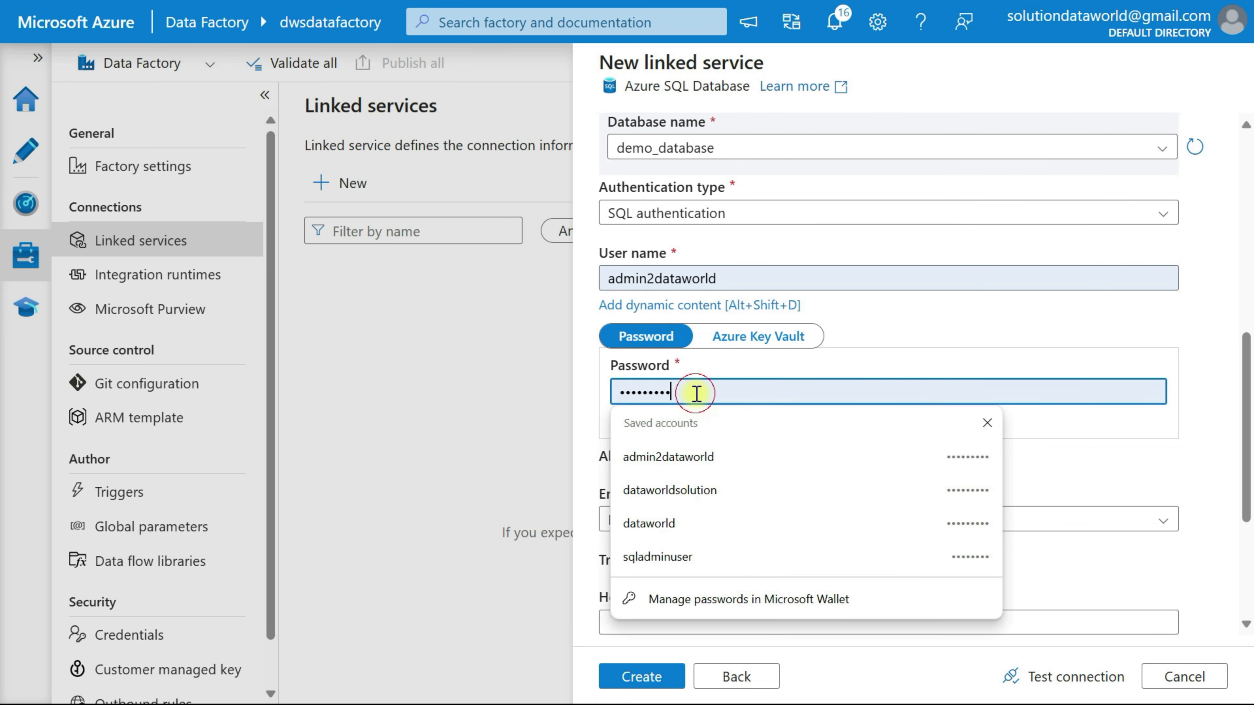
key("BackSpace")
type("••••")
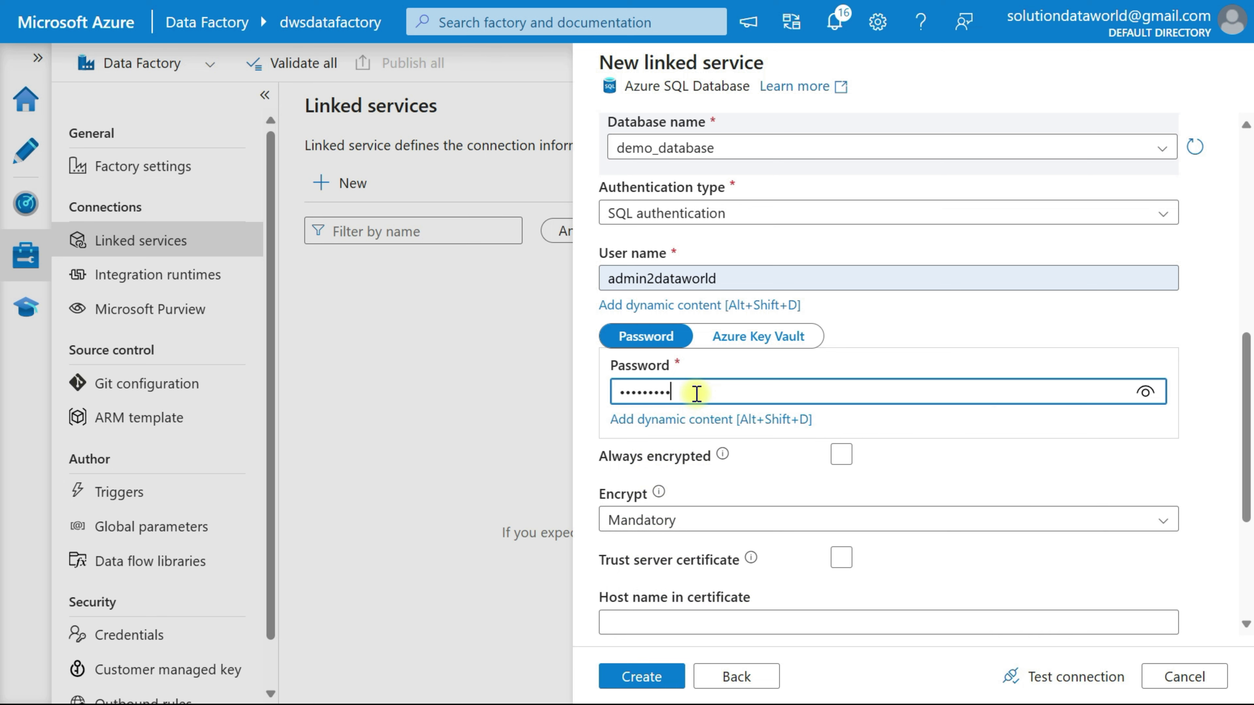
Test the linked service's connection to the database and create the linked service
scroll(696, 394, "down", 5)
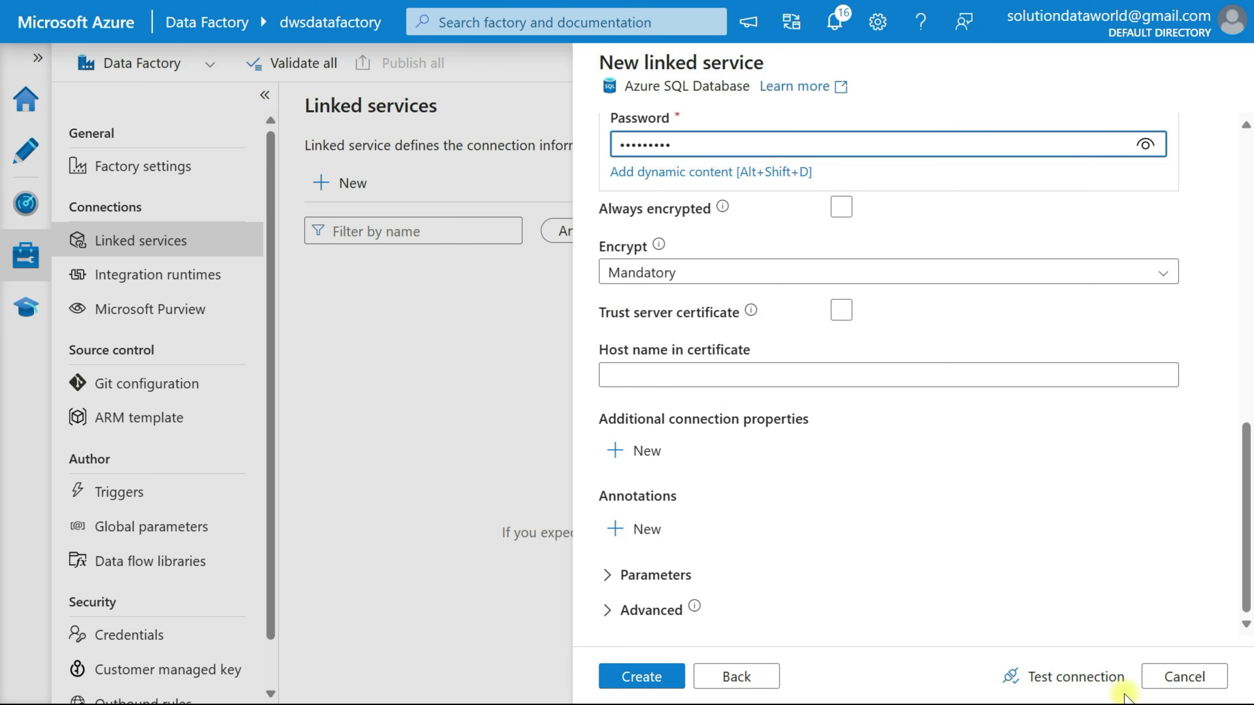
left_click(1054, 678)
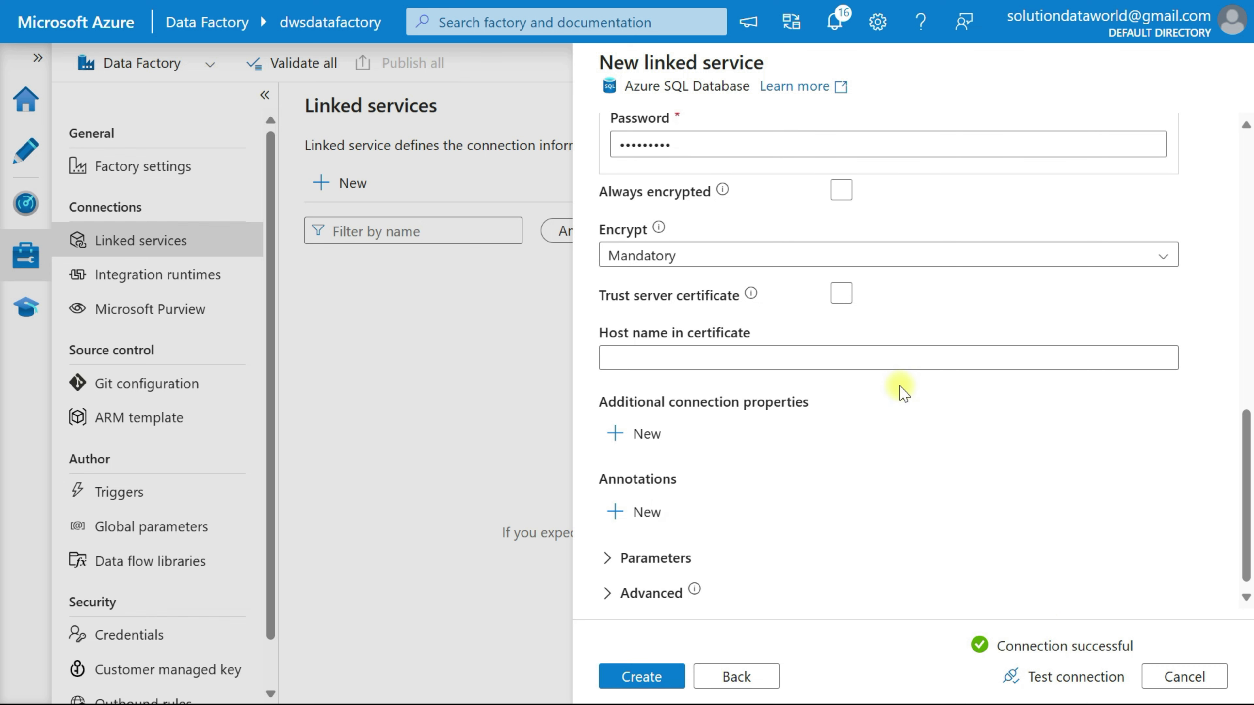
scroll(763, 489, "up", 4)
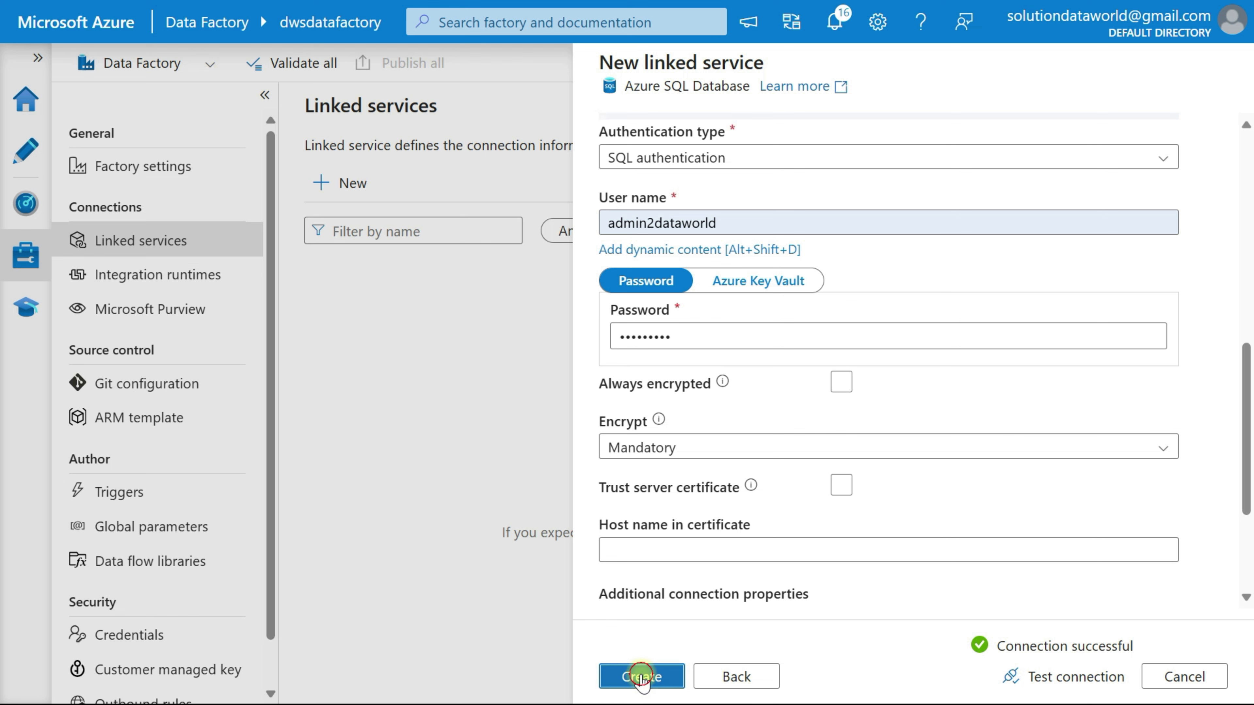
left_click(641, 677)
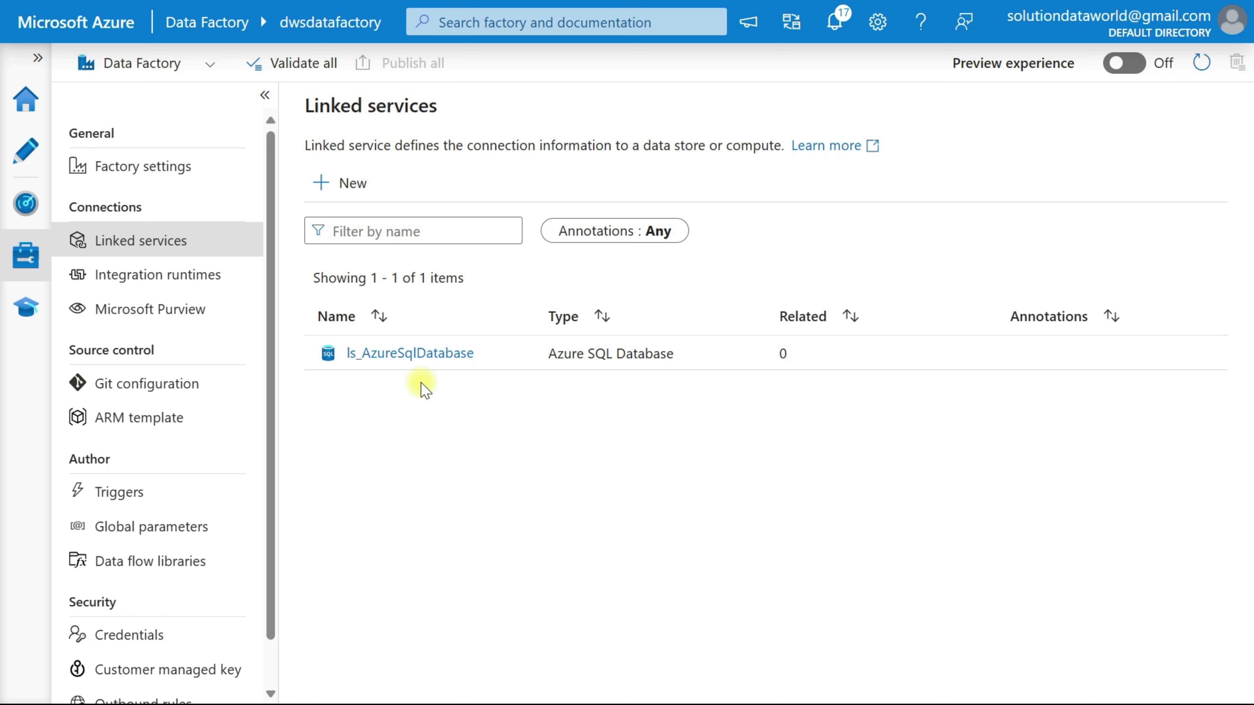
Start a new dataset in the factory resources with Azure SQL Database as its data store
left_click(23, 150)
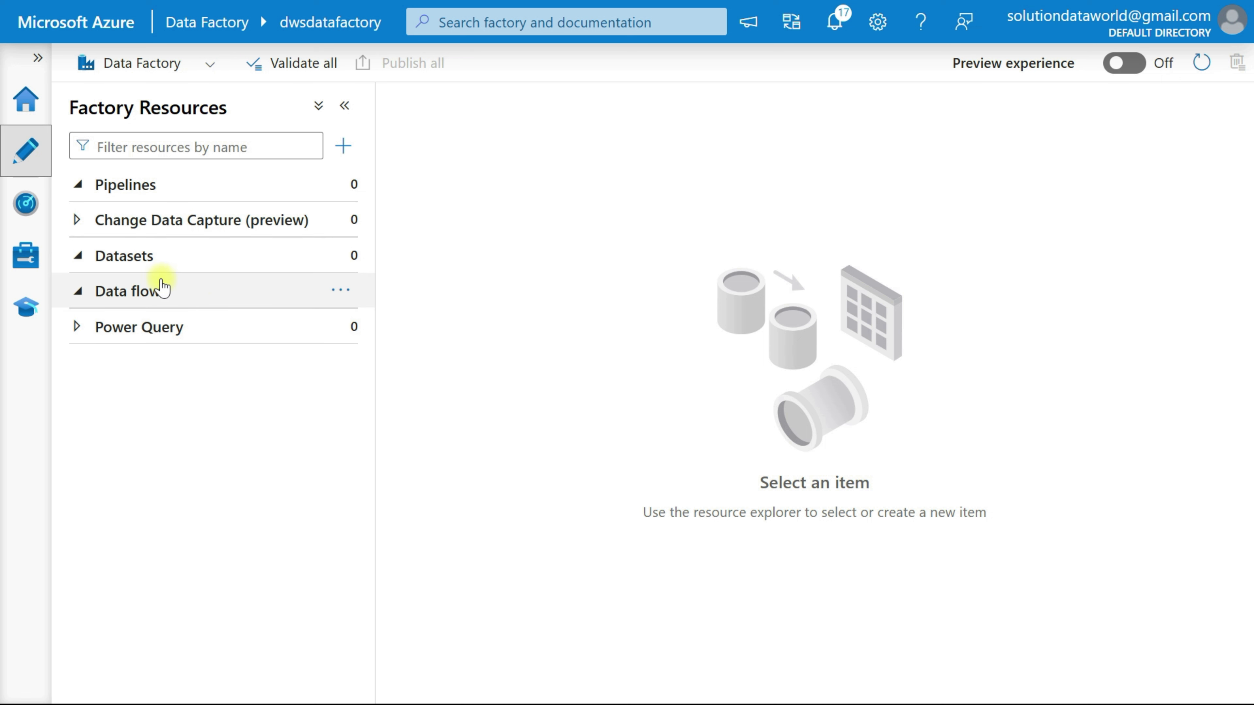
left_click(150, 259)
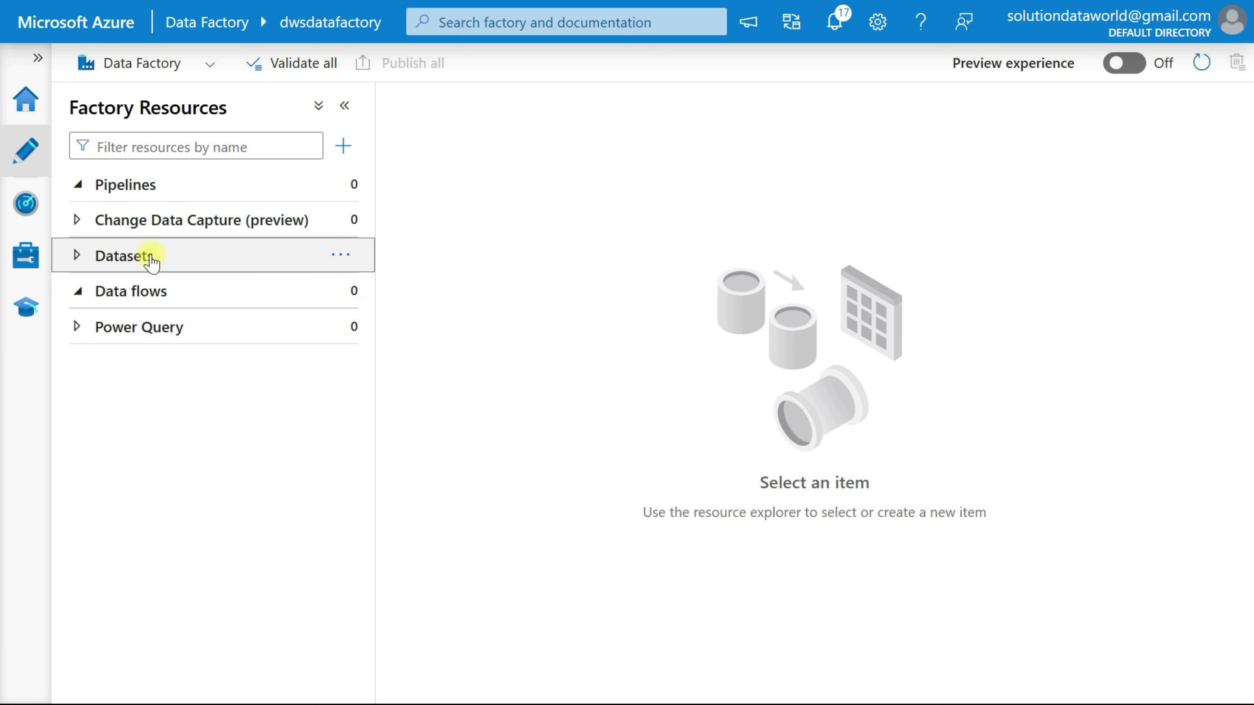
left_click(339, 256)
left_click(419, 296)
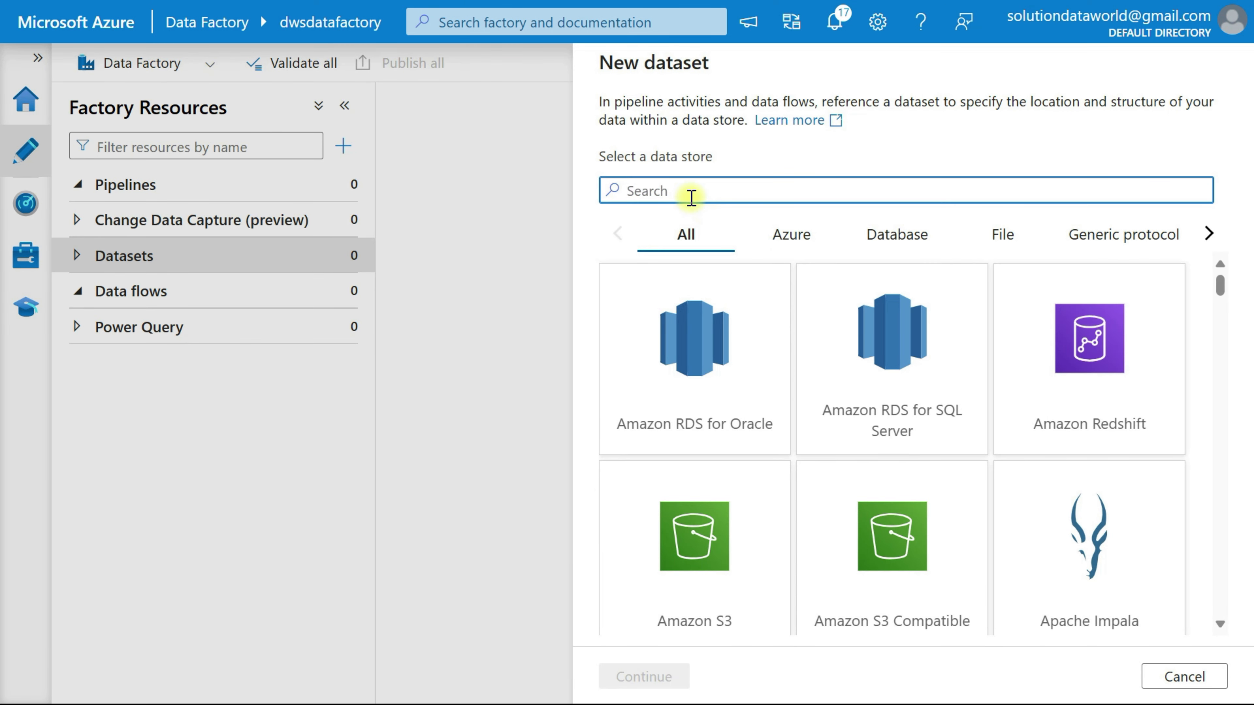
type("azure sql")
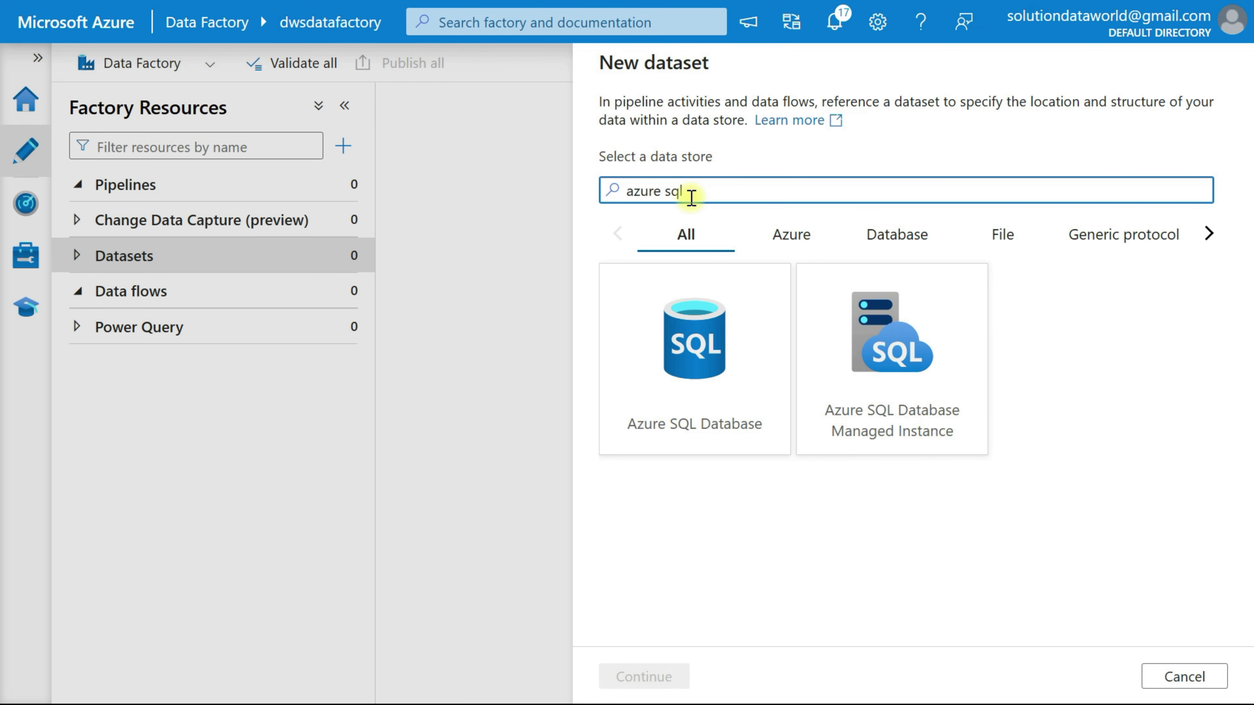
left_click(692, 412)
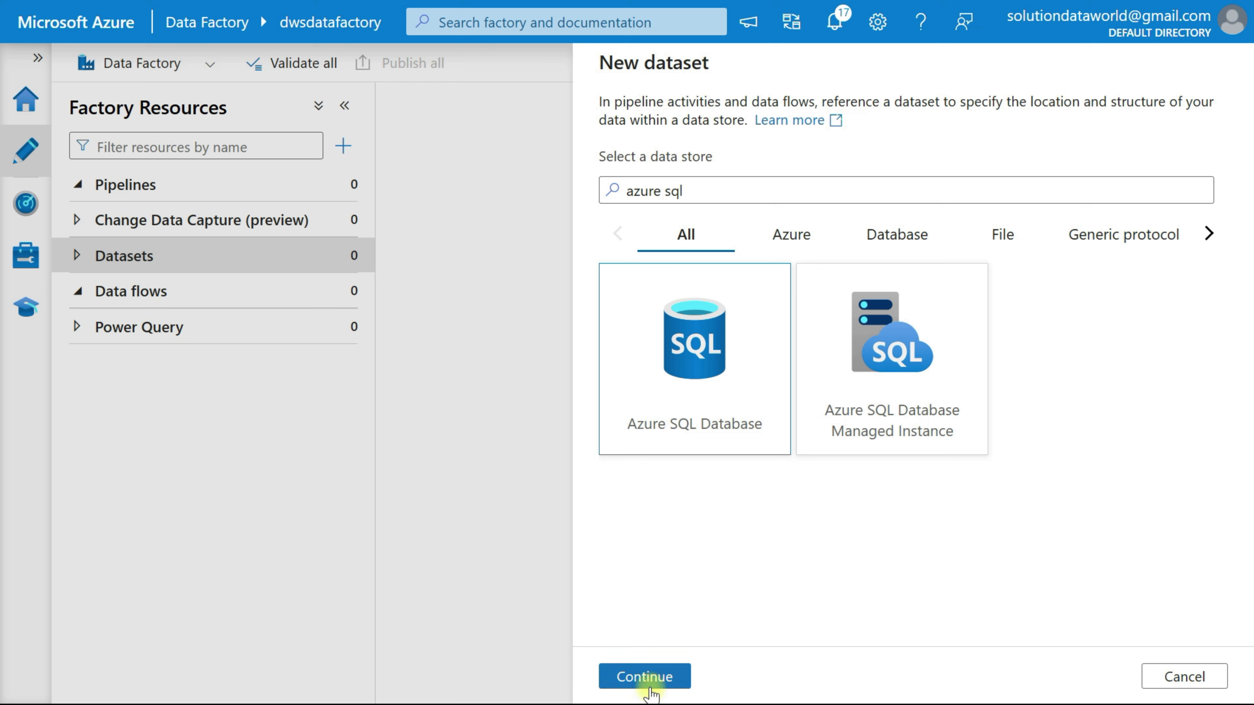
left_click(638, 679)
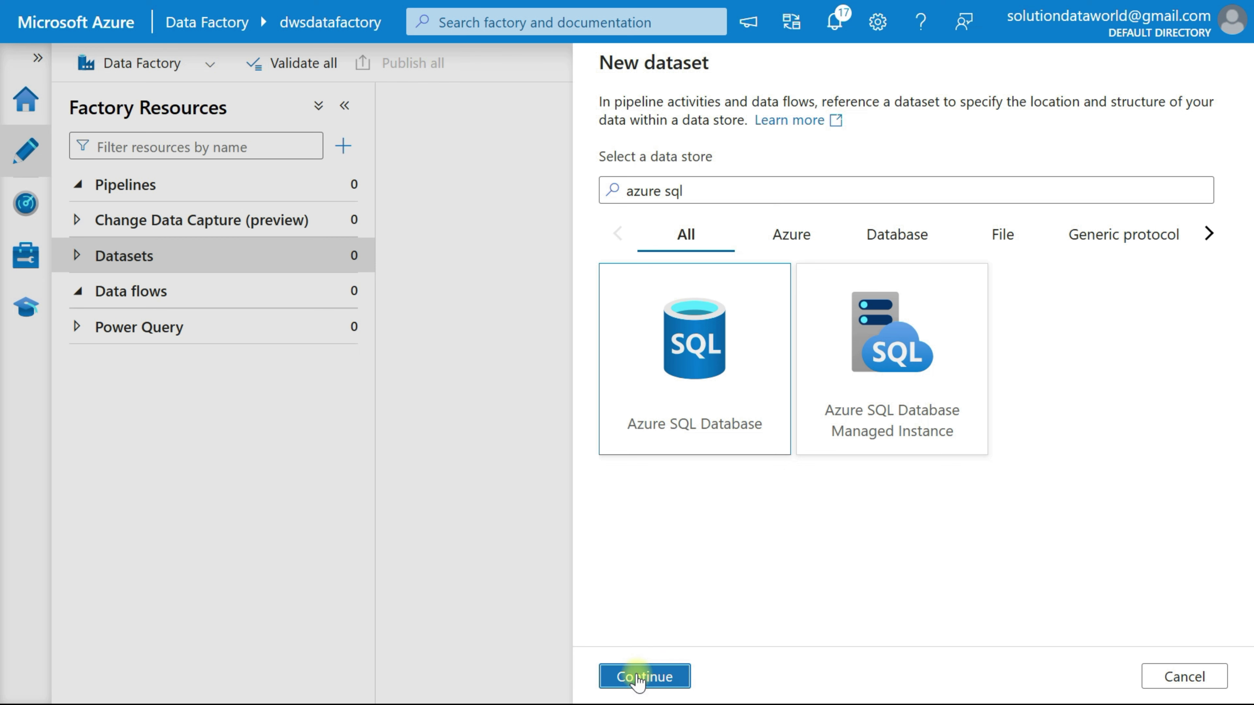
Name the dataset ds_employee and link it to the ls_AzureSqlDatabase linked service
triple_click(717, 128)
key("BackSpace")
type("ds")
key("Escape")
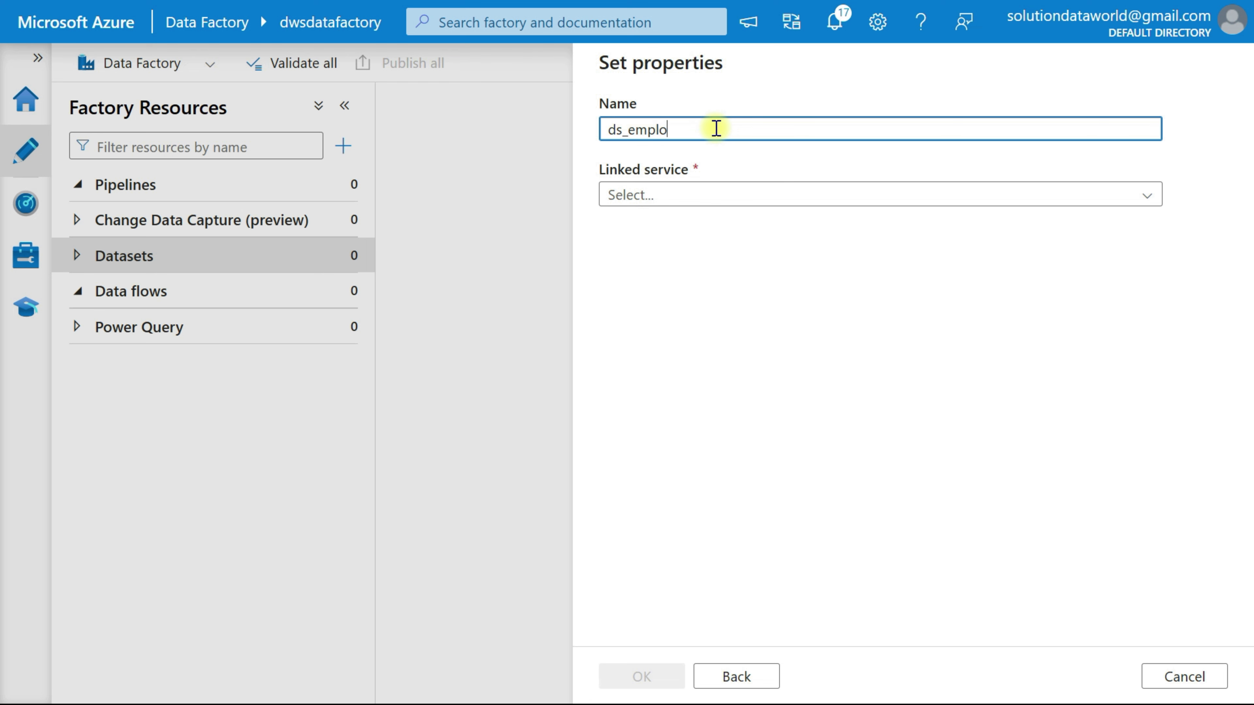
left_click(688, 193)
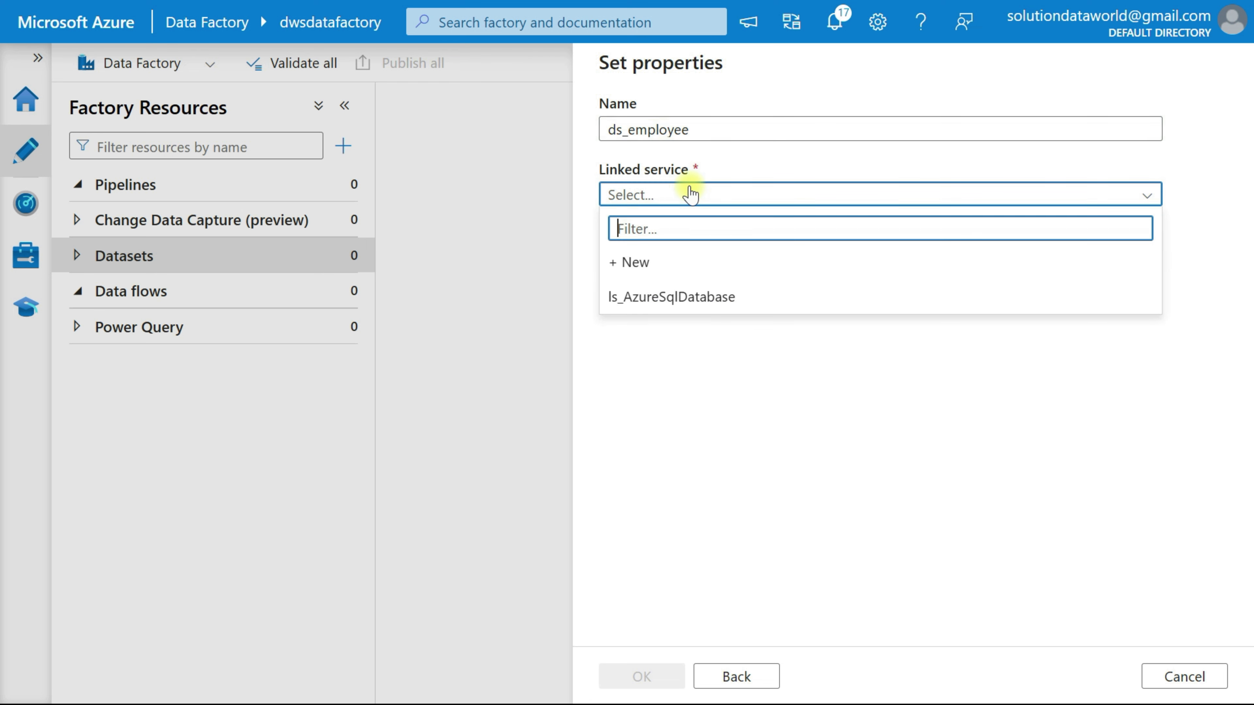
left_click(671, 299)
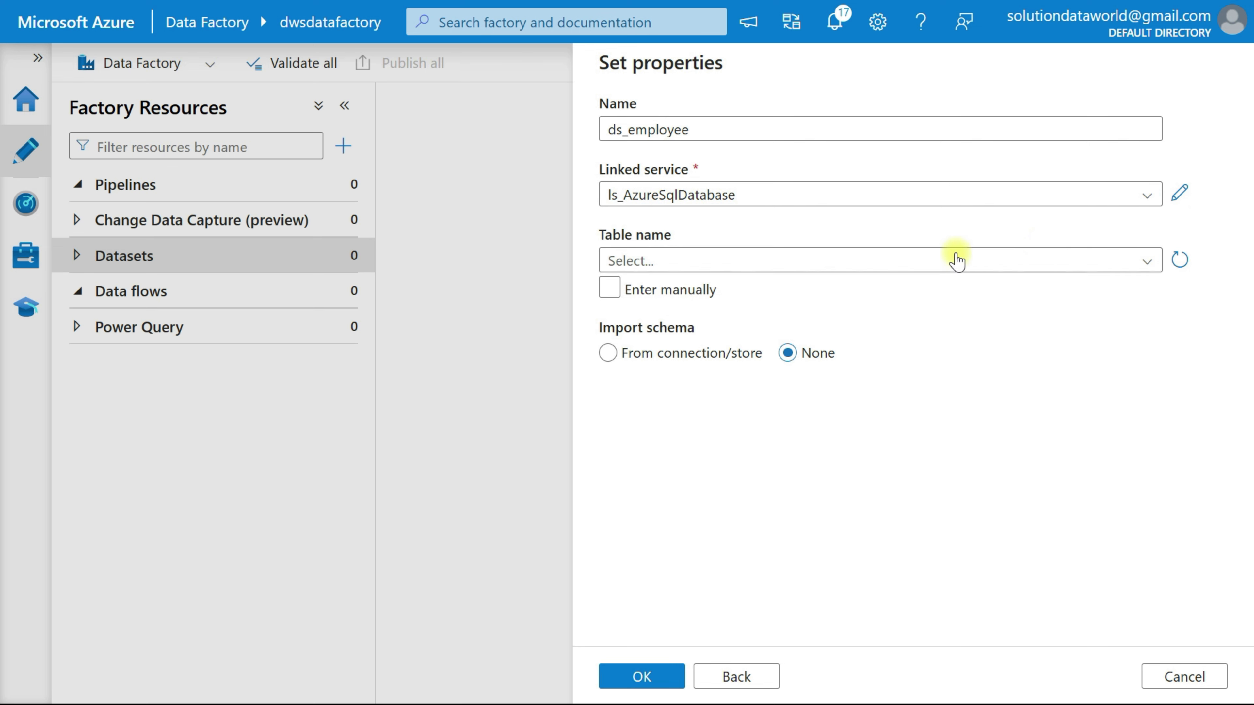
Choose the dbo.tblEmployee table with its schema imported from the connection/store, and create the dataset
left_click(926, 262)
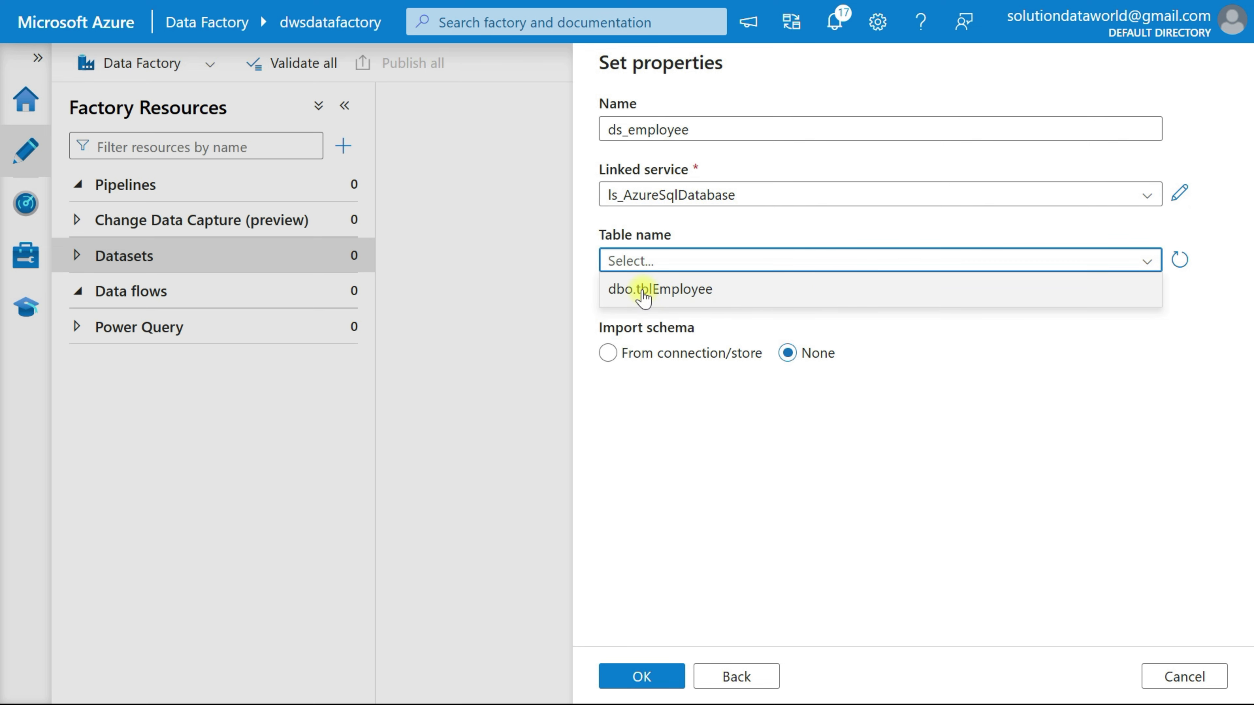
left_click(644, 291)
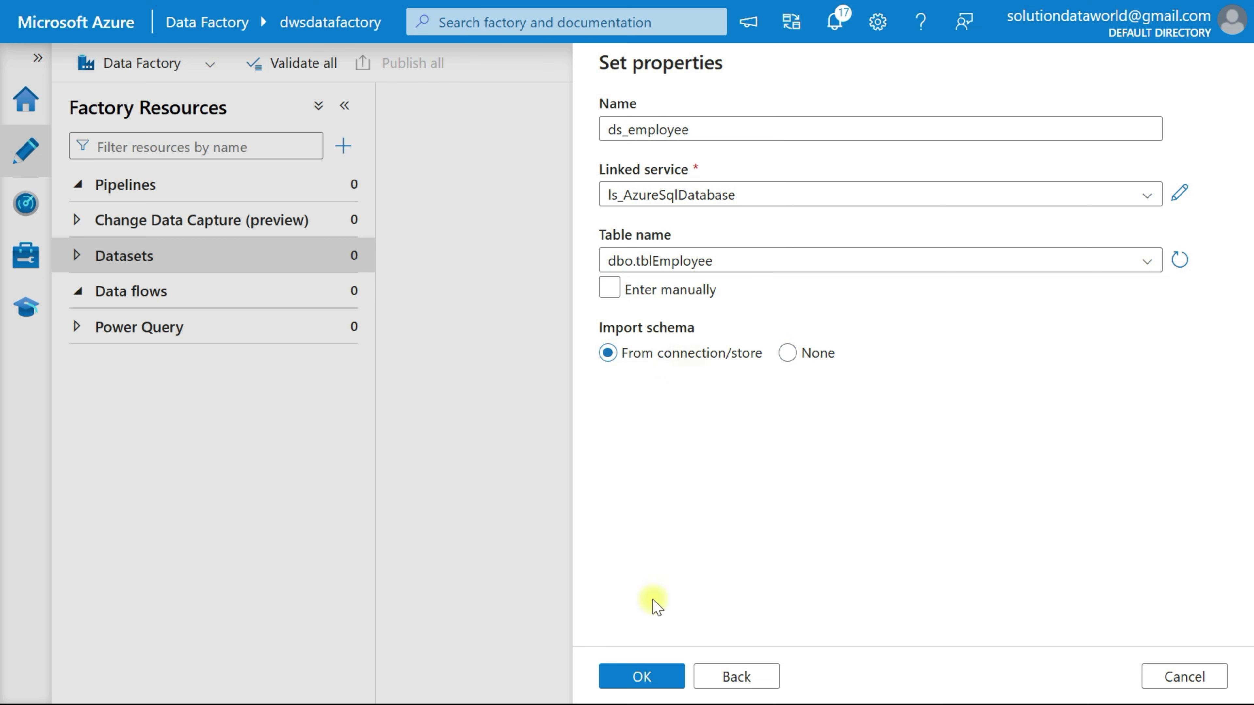
left_click(639, 676)
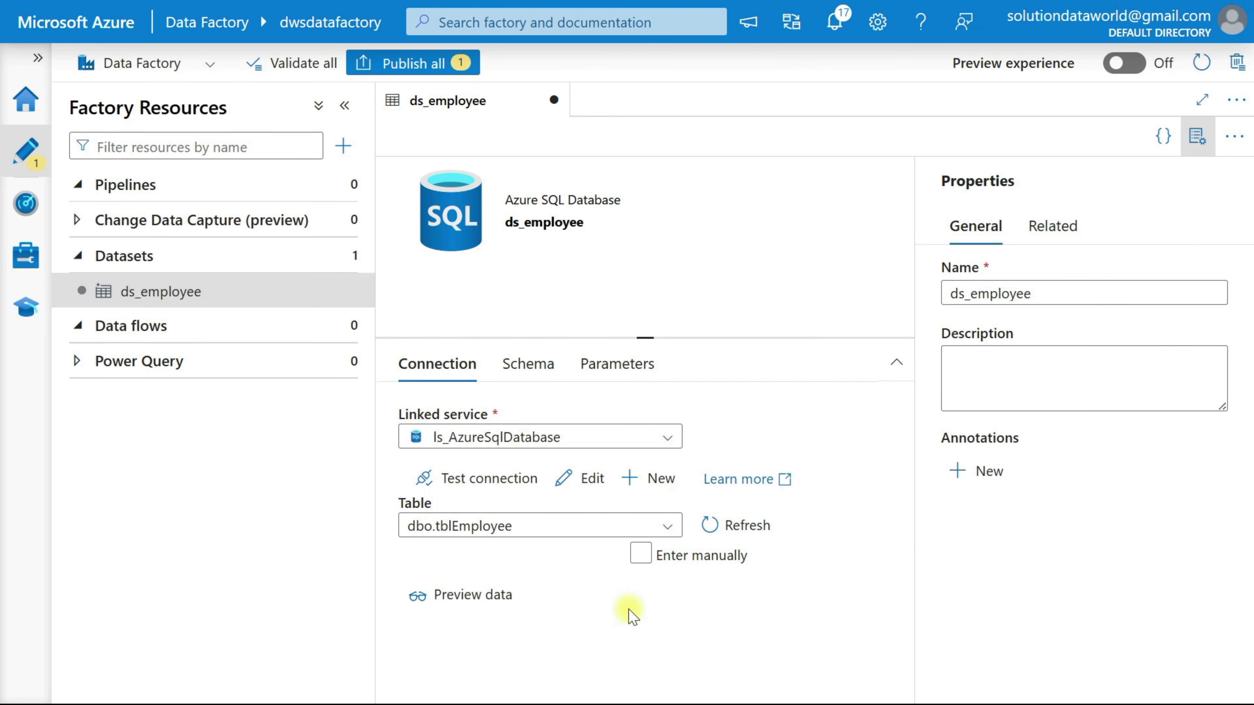
Hide the dataset's properties, check its schema and connection settings, and preview the employee table's data
left_click(1196, 140)
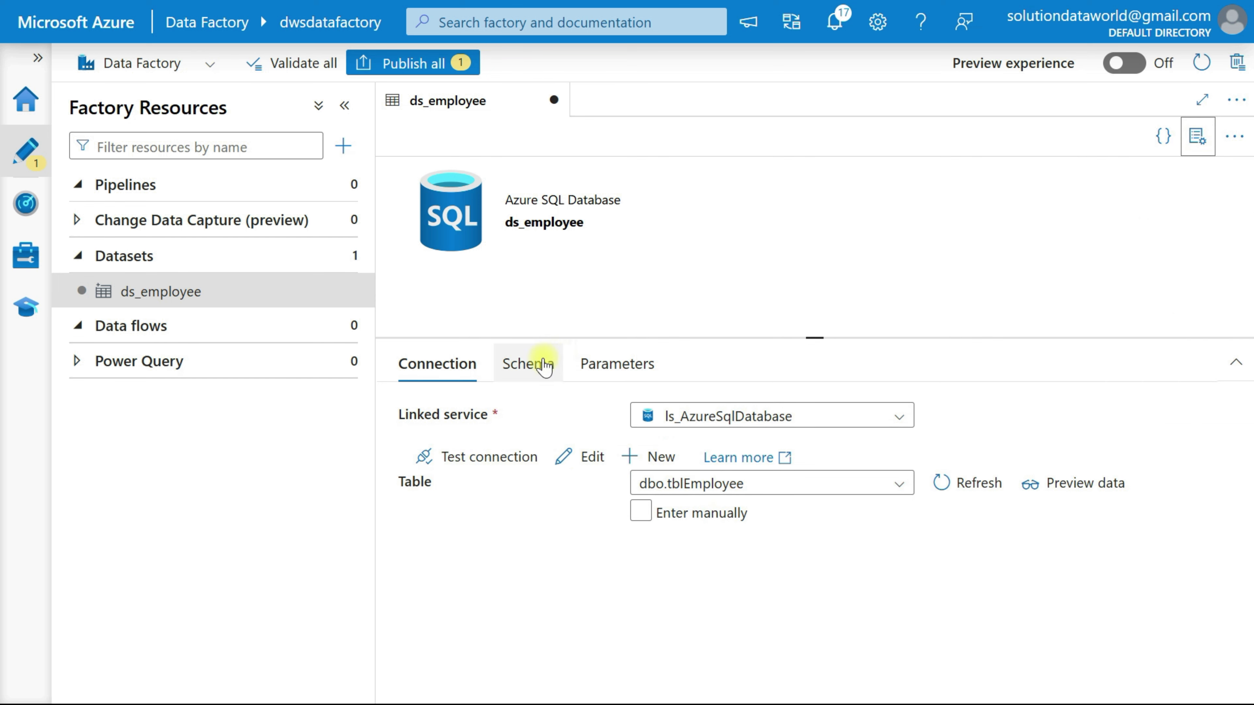
left_click(543, 365)
left_click(443, 360)
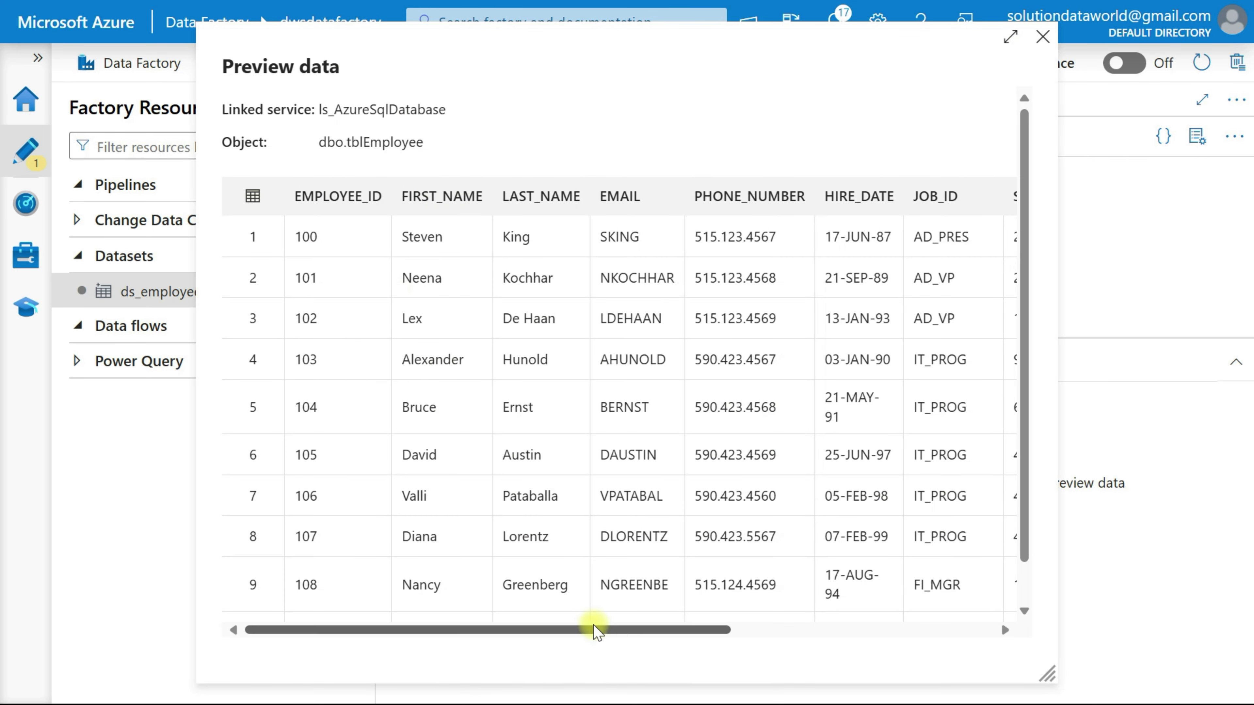
left_click_drag(607, 625, 434, 560)
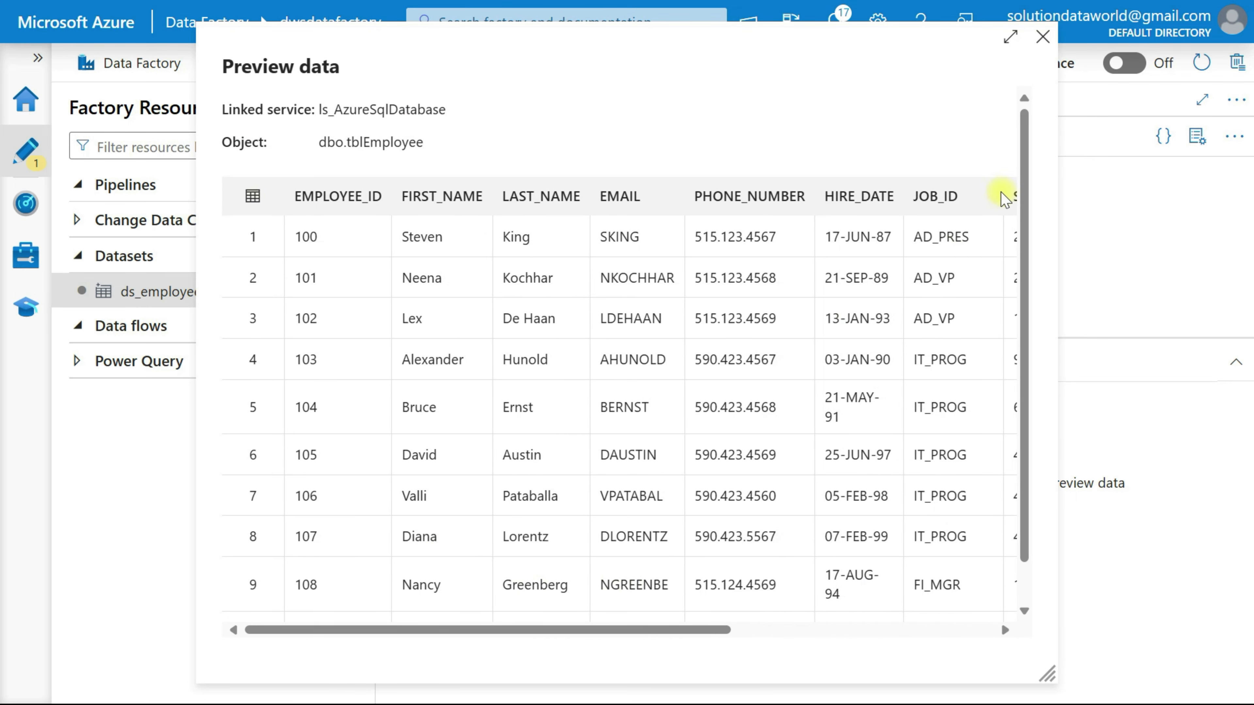
left_click(1042, 39)
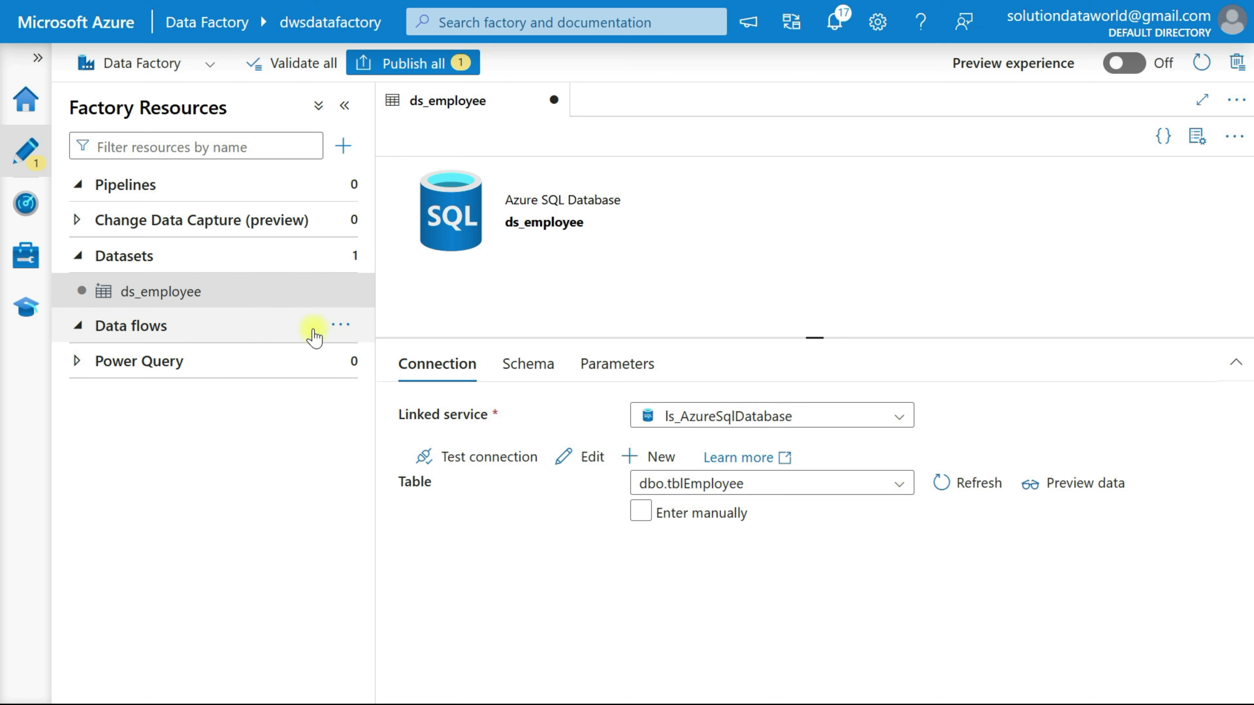
Create a new data flow and name it df_avgemplsalary
left_click(170, 332)
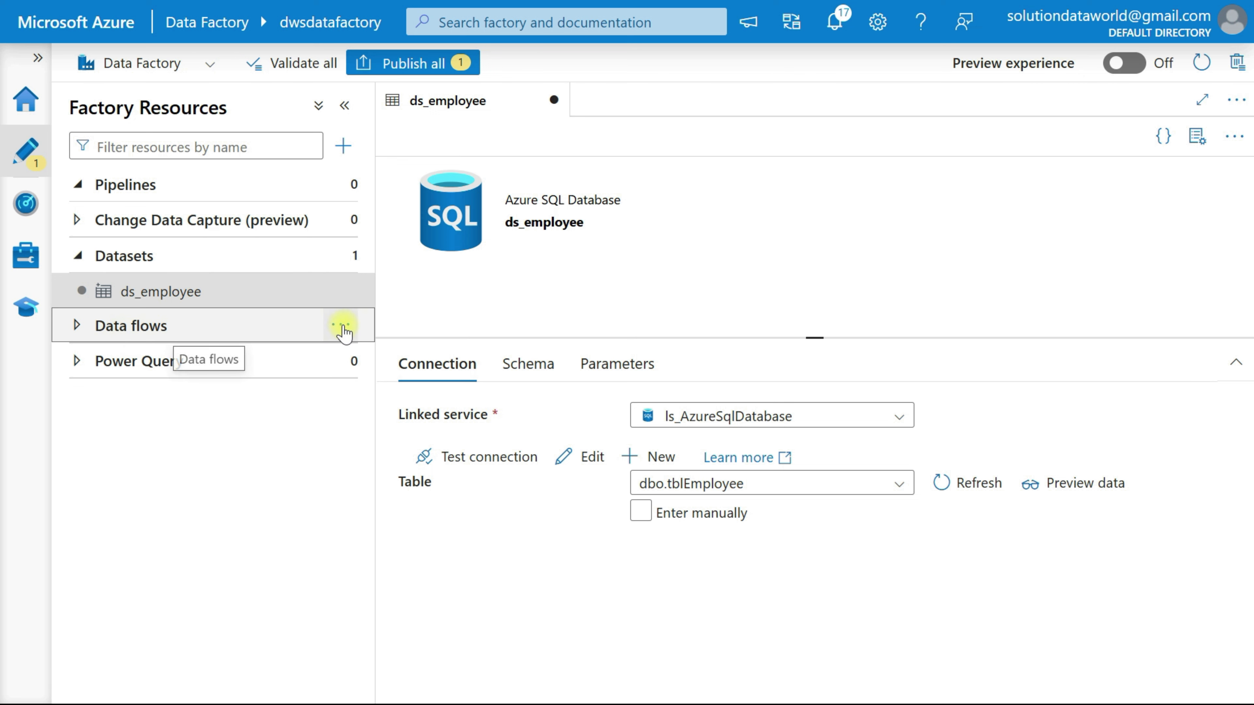
left_click(341, 327)
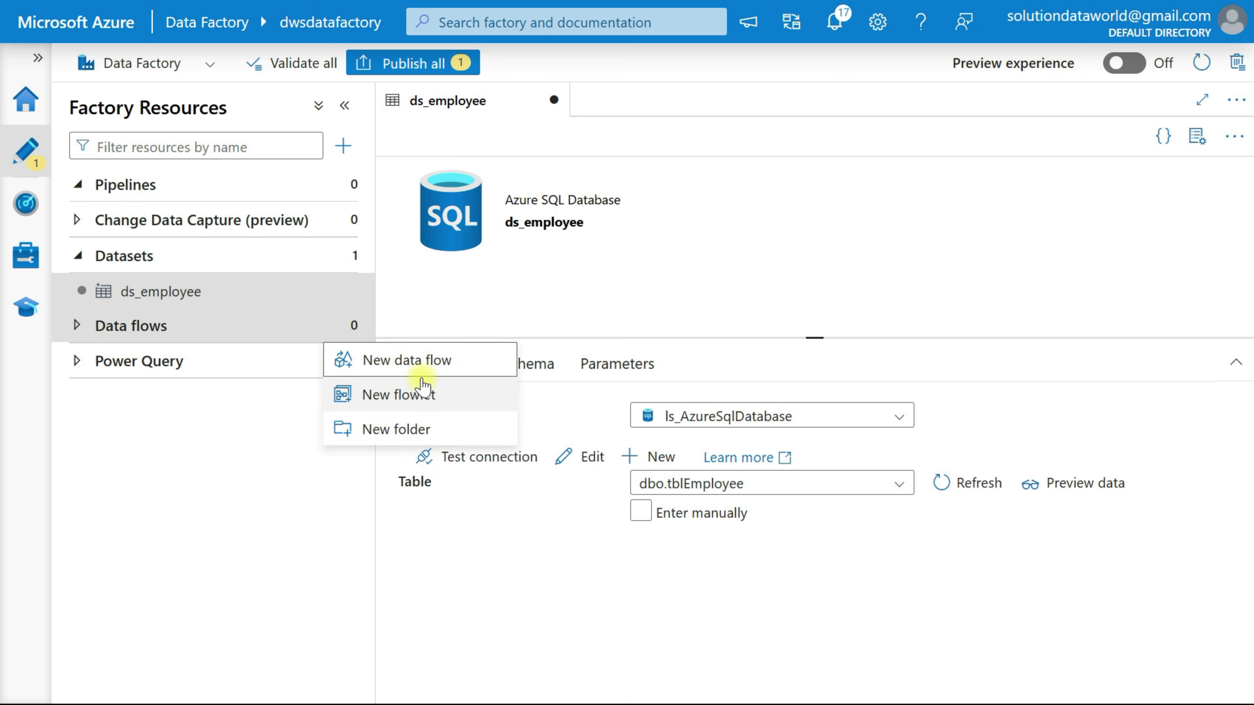
left_click(416, 369)
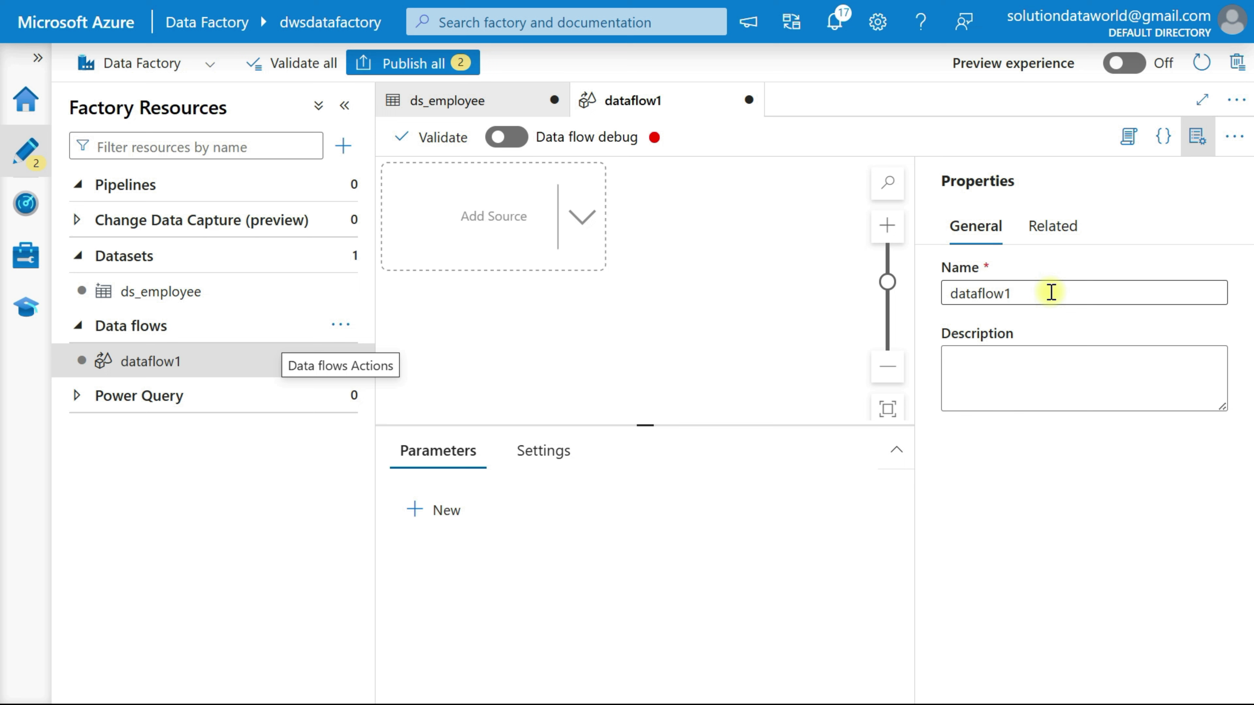
left_click_drag(1049, 291, 954, 290)
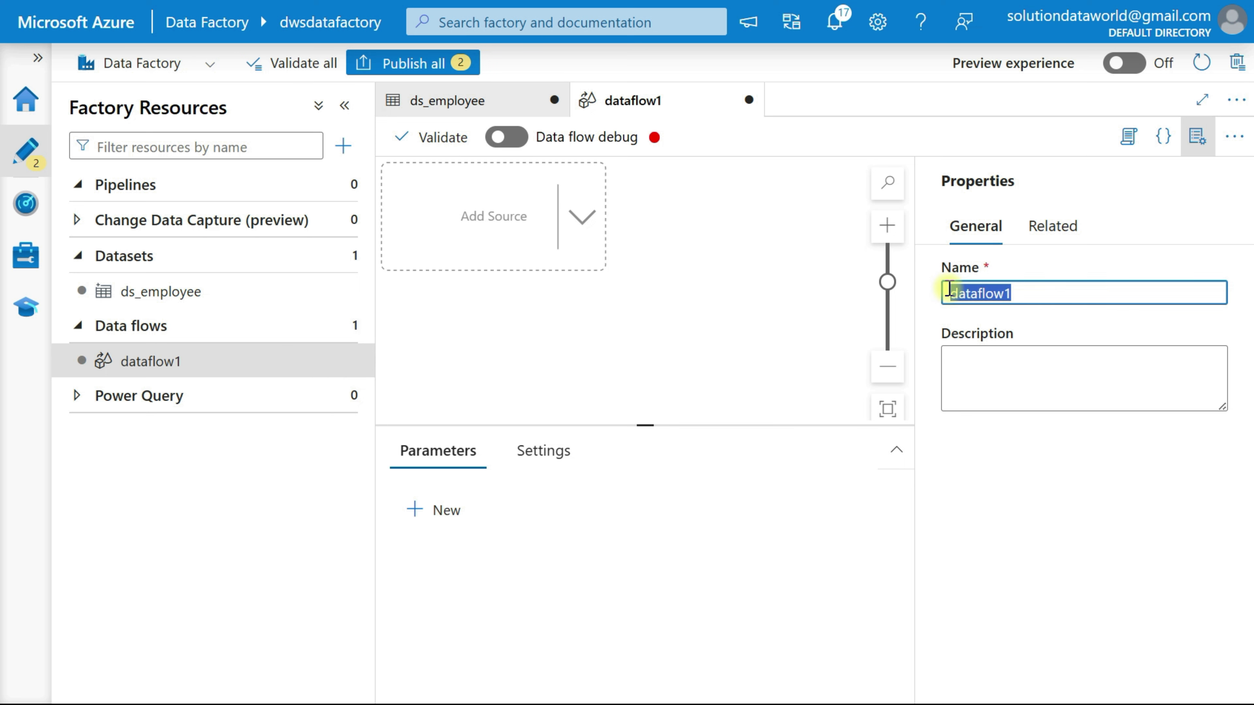
type("df_avge")
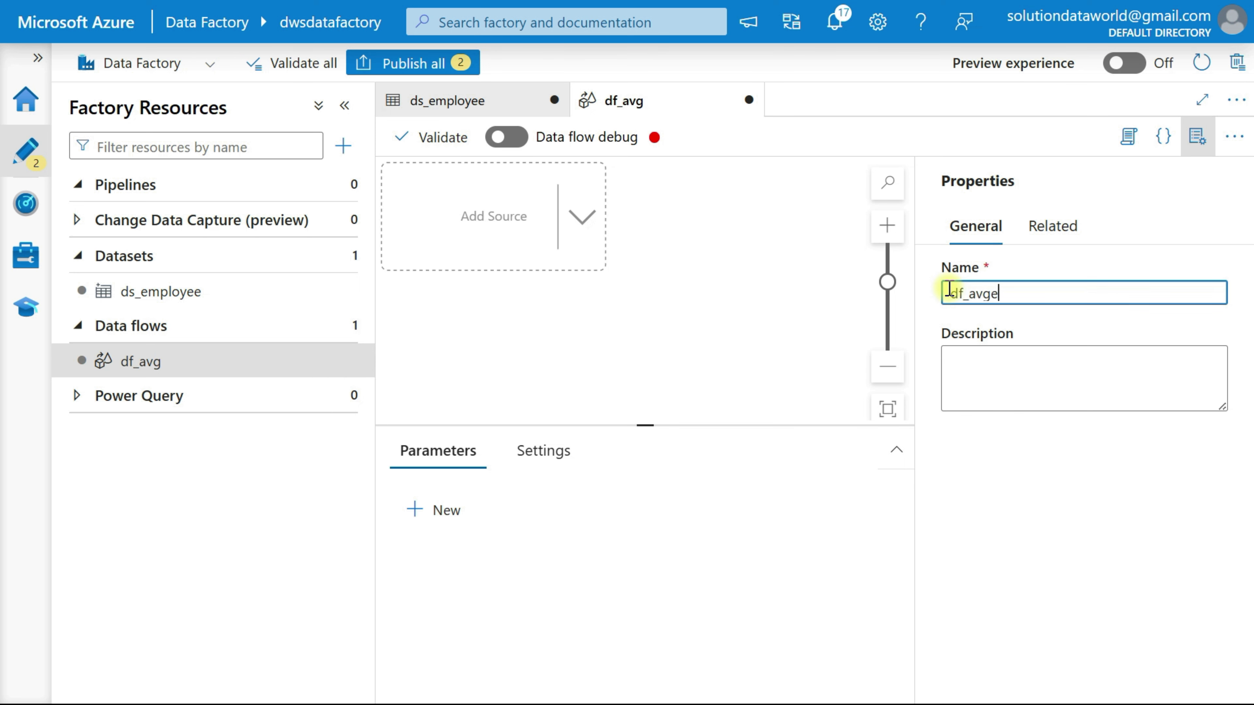
type("mplsalary")
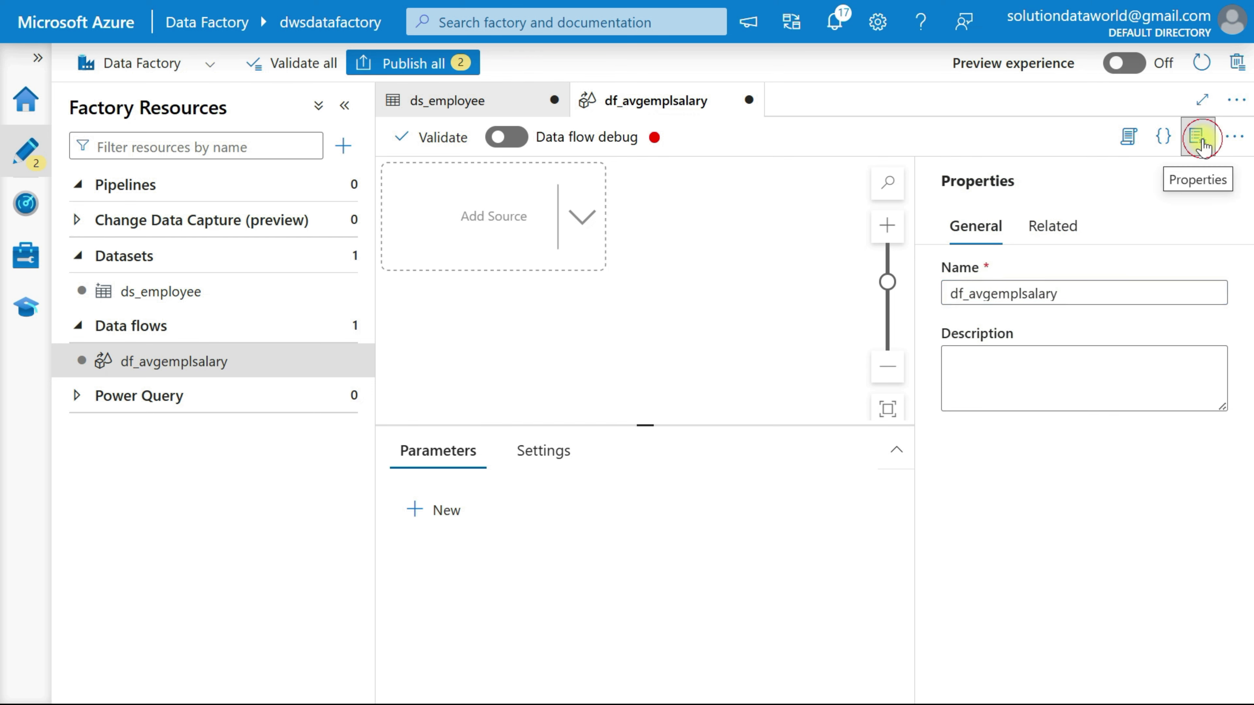
Hide the data flow's properties and turn on data flow debug with the default runtime settings
left_click(1197, 136)
left_click(513, 138)
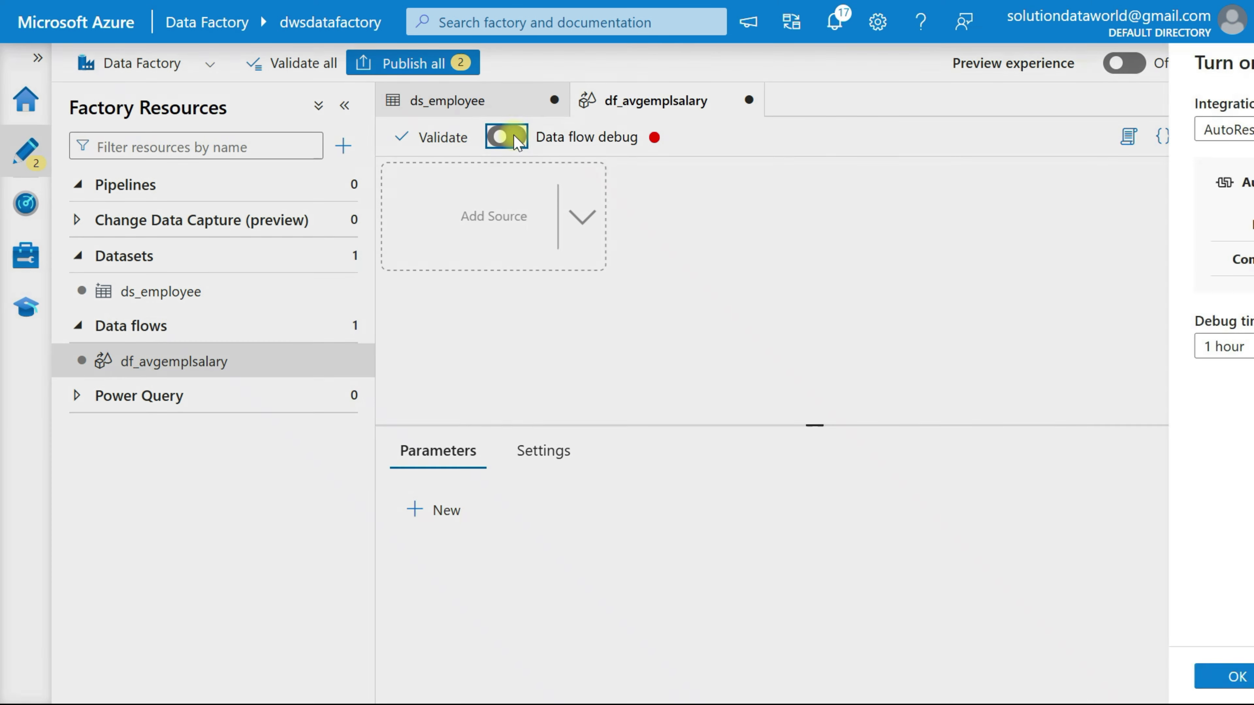
left_click(1000, 675)
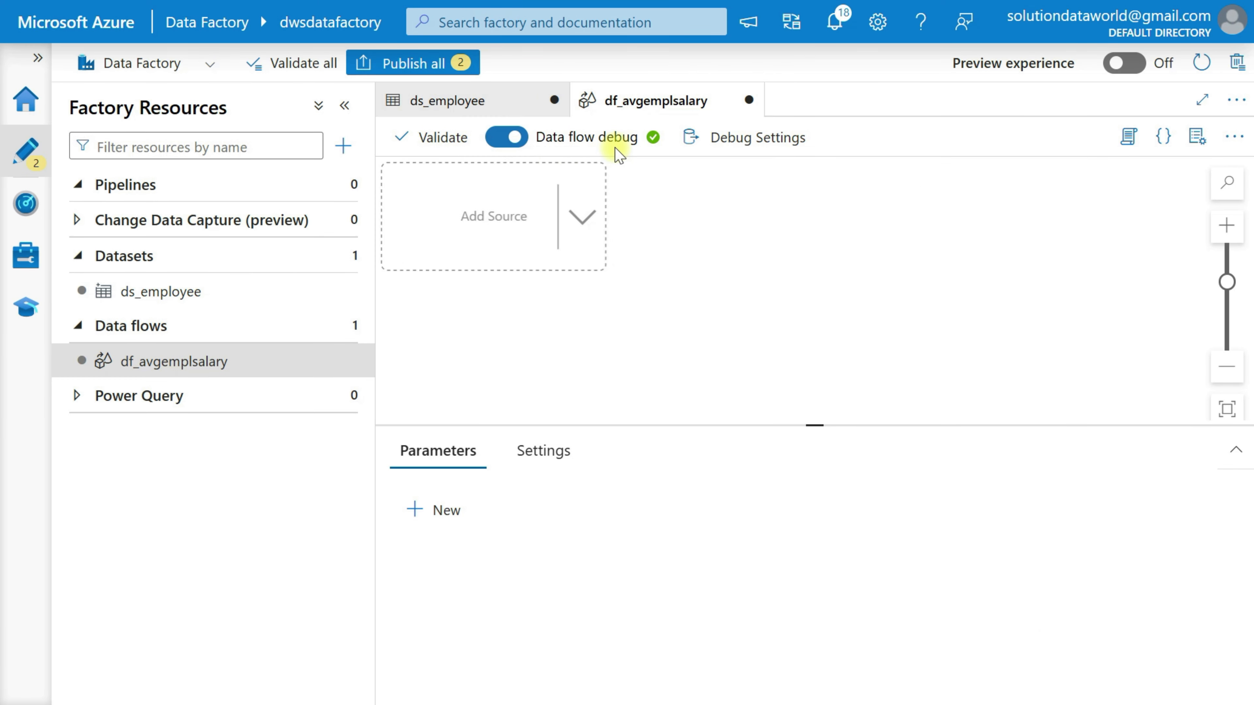
Add a source to the data flow that reads from the ds_employee dataset
left_click(581, 224)
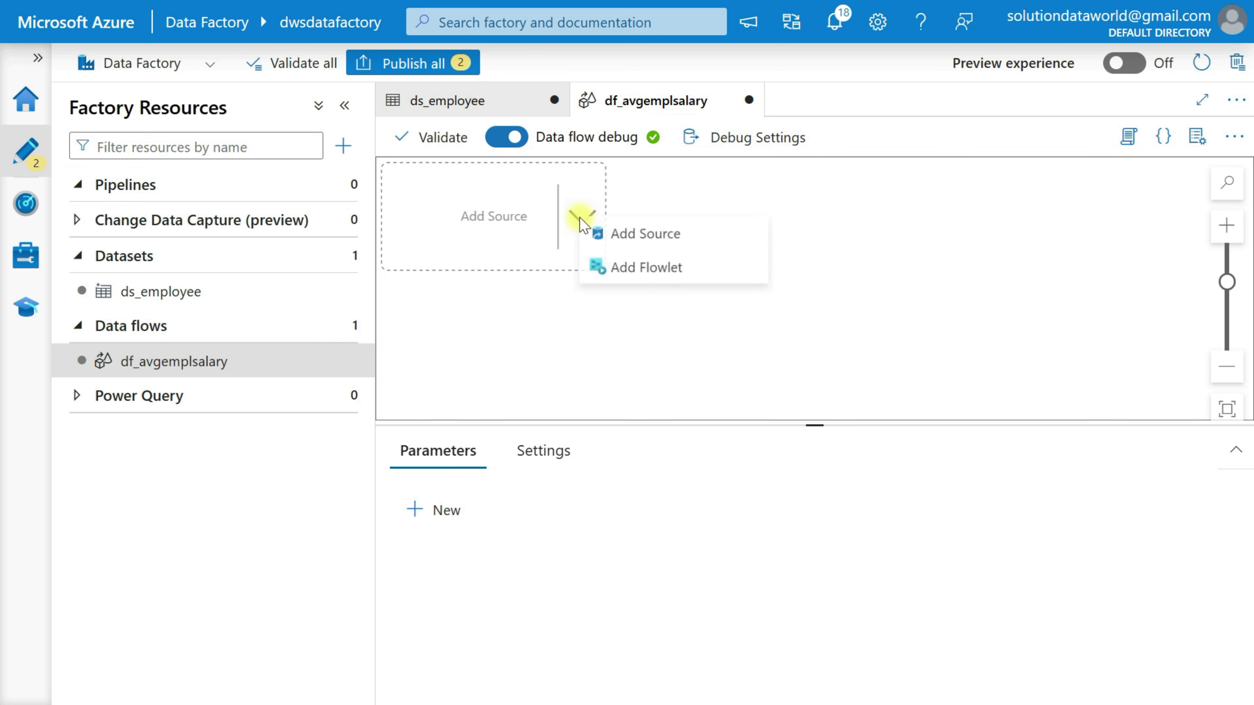
left_click(641, 235)
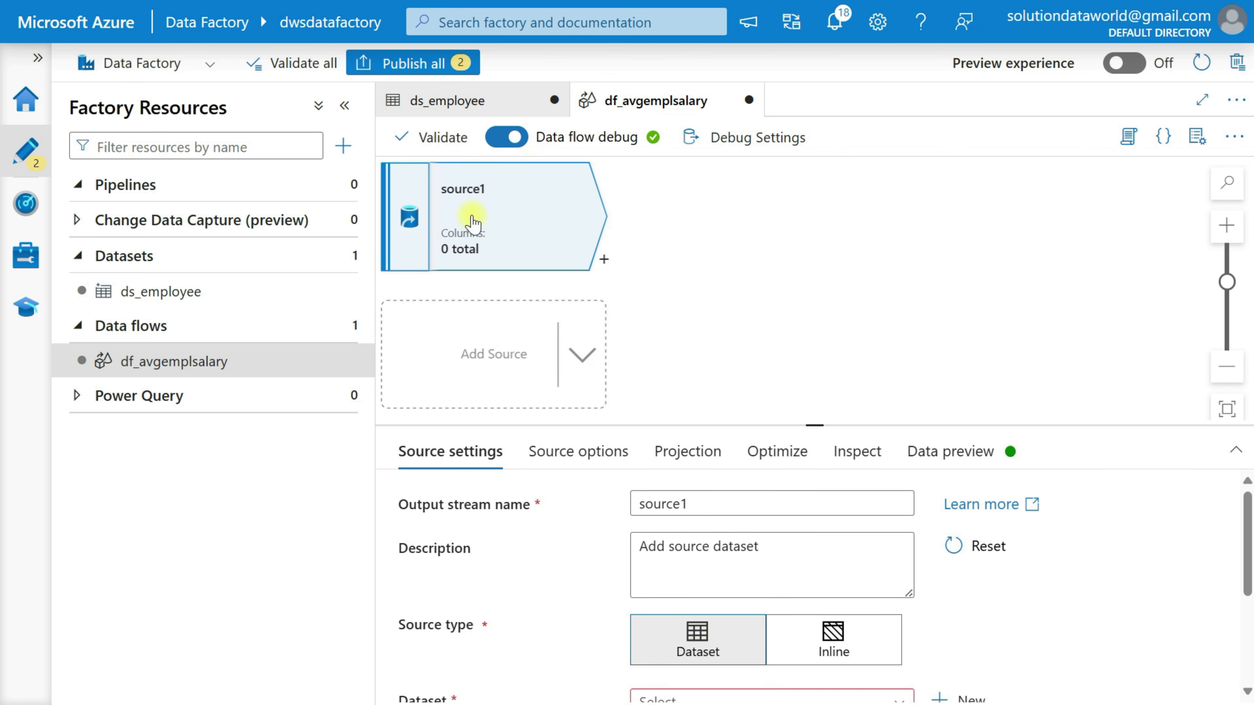
scroll(680, 419, "down", 2)
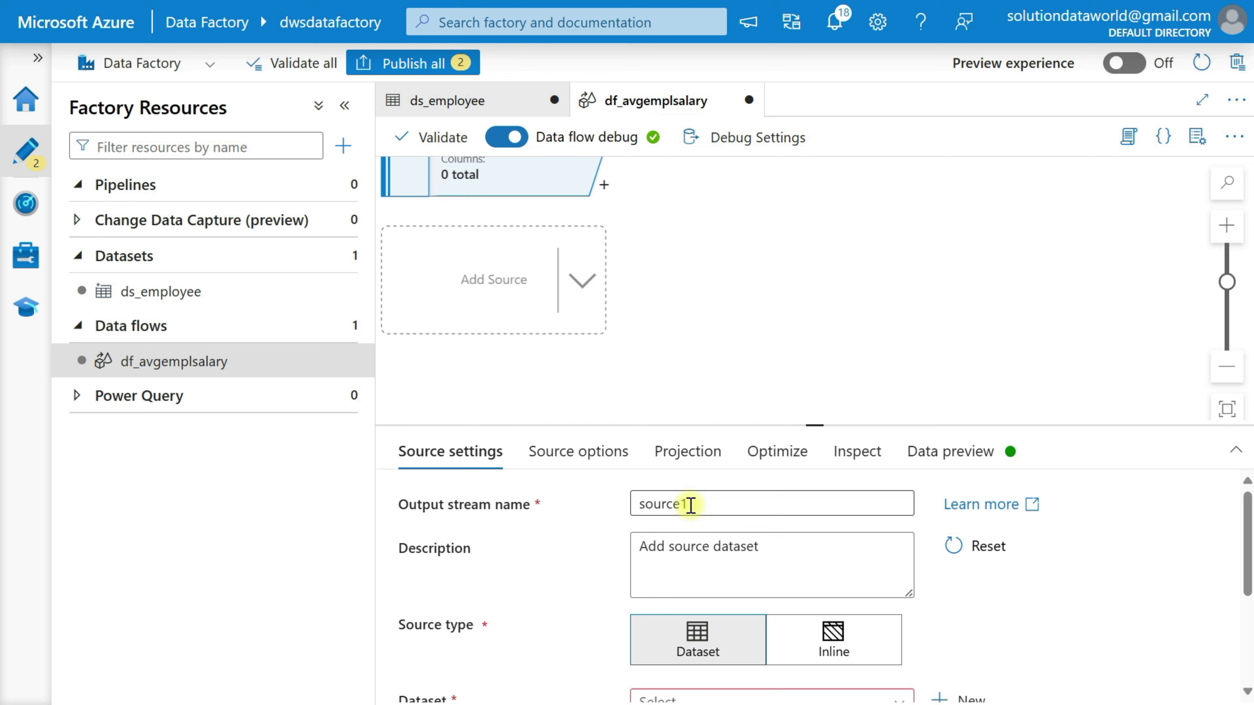
scroll(707, 505, "down", 1)
scroll(706, 506, "down", 2)
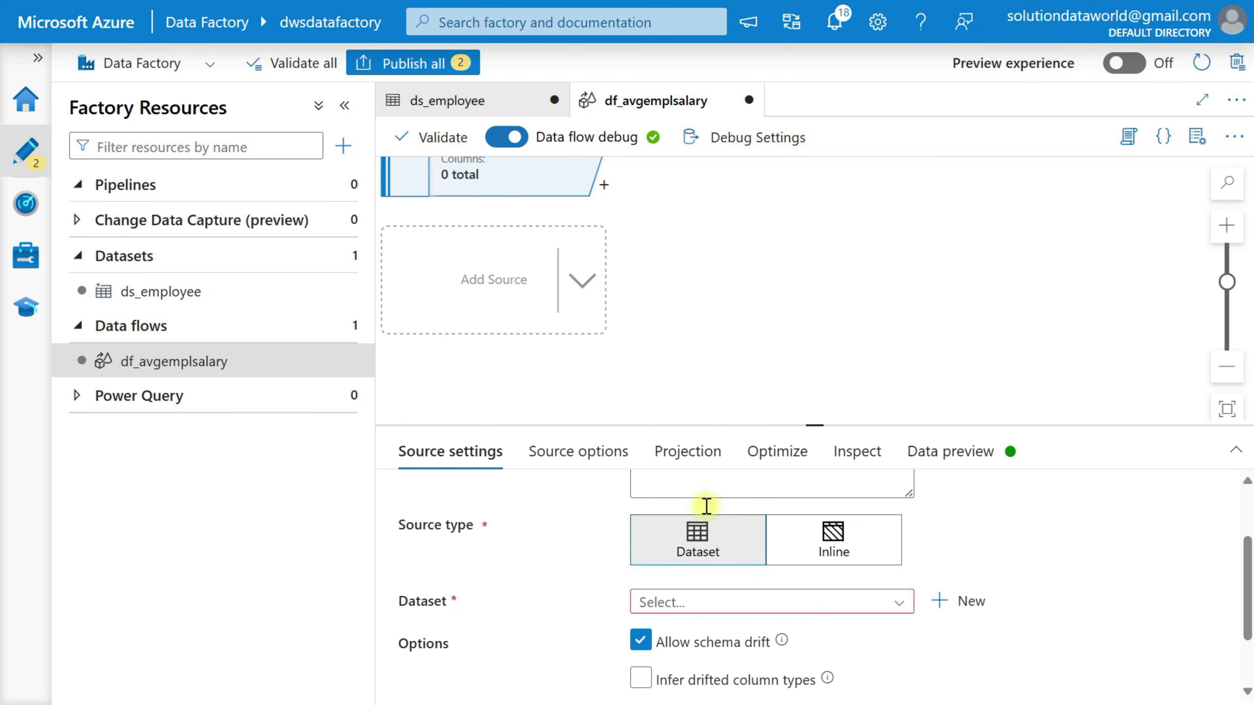
left_click(704, 562)
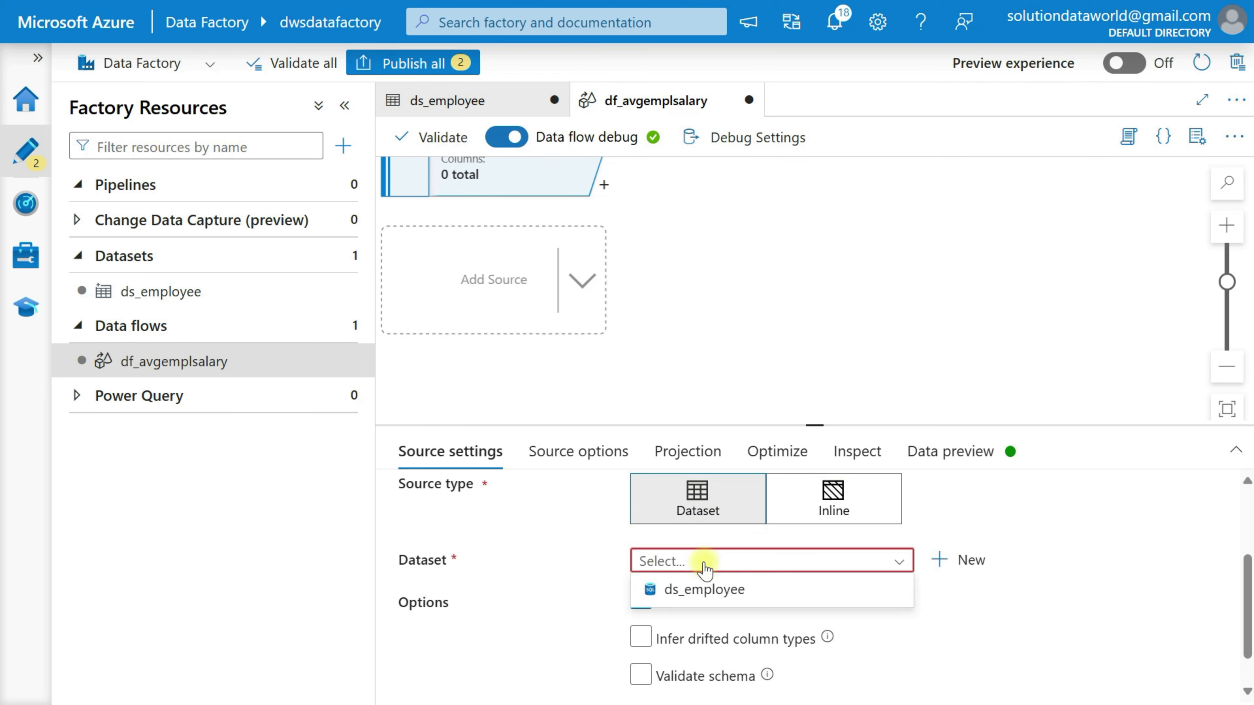
left_click(715, 596)
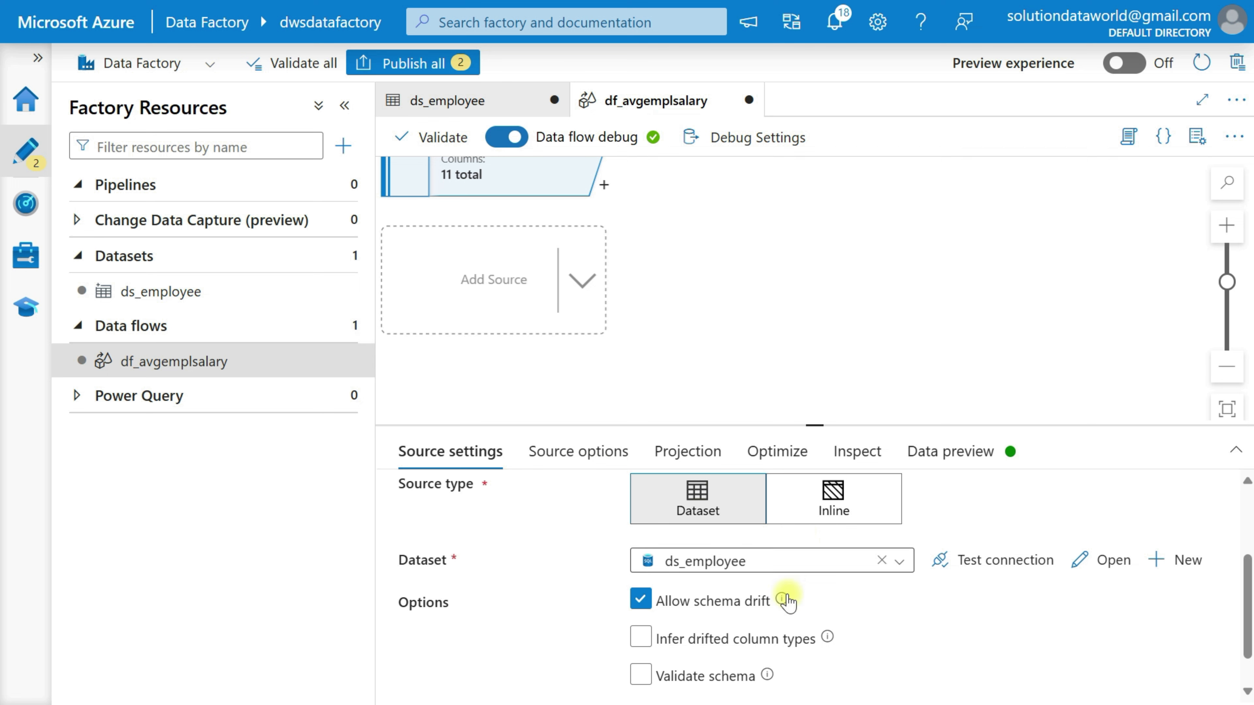
Review the source's remaining settings, its input options and the column types in its projection
scroll(901, 602, "down", 1)
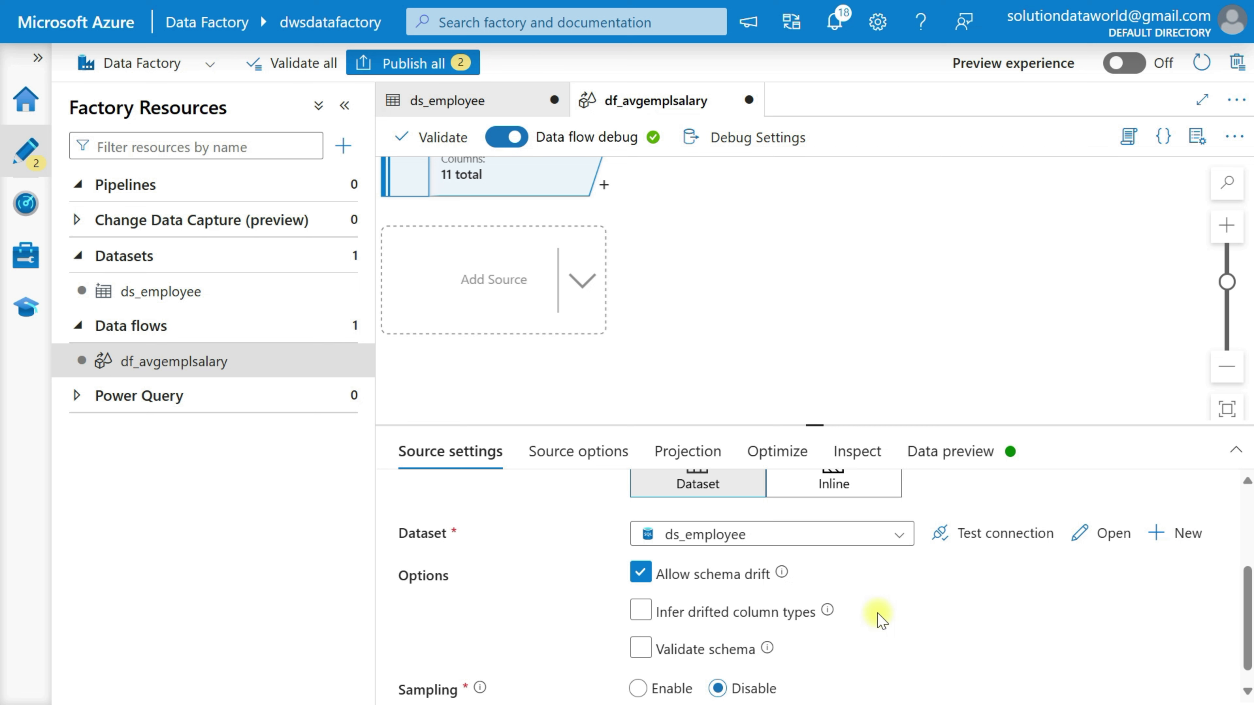
scroll(879, 614, "down", 1)
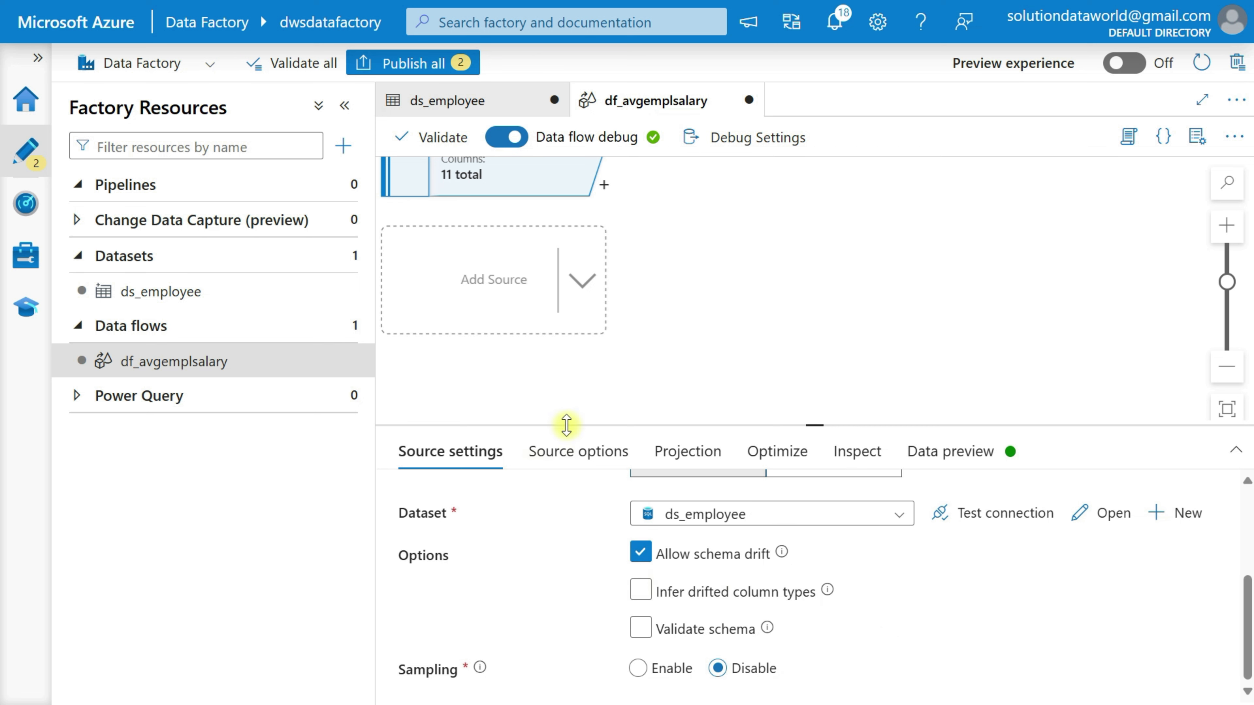
left_click(565, 462)
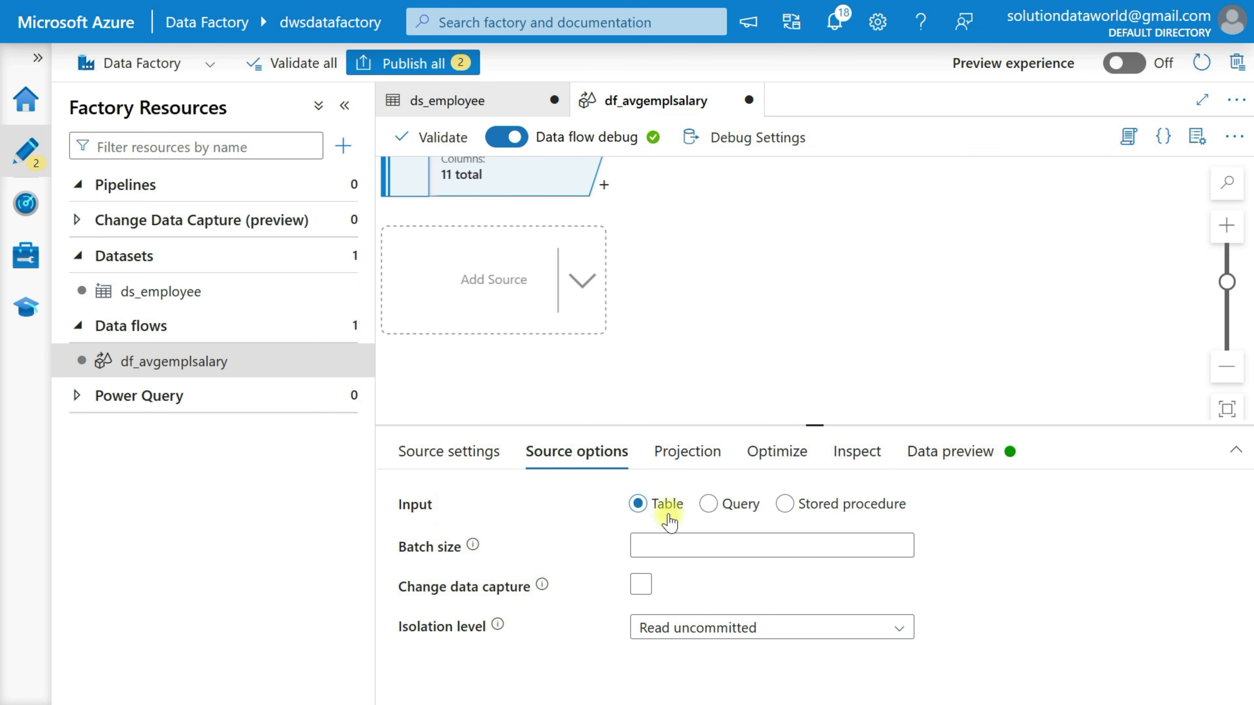
left_click(683, 459)
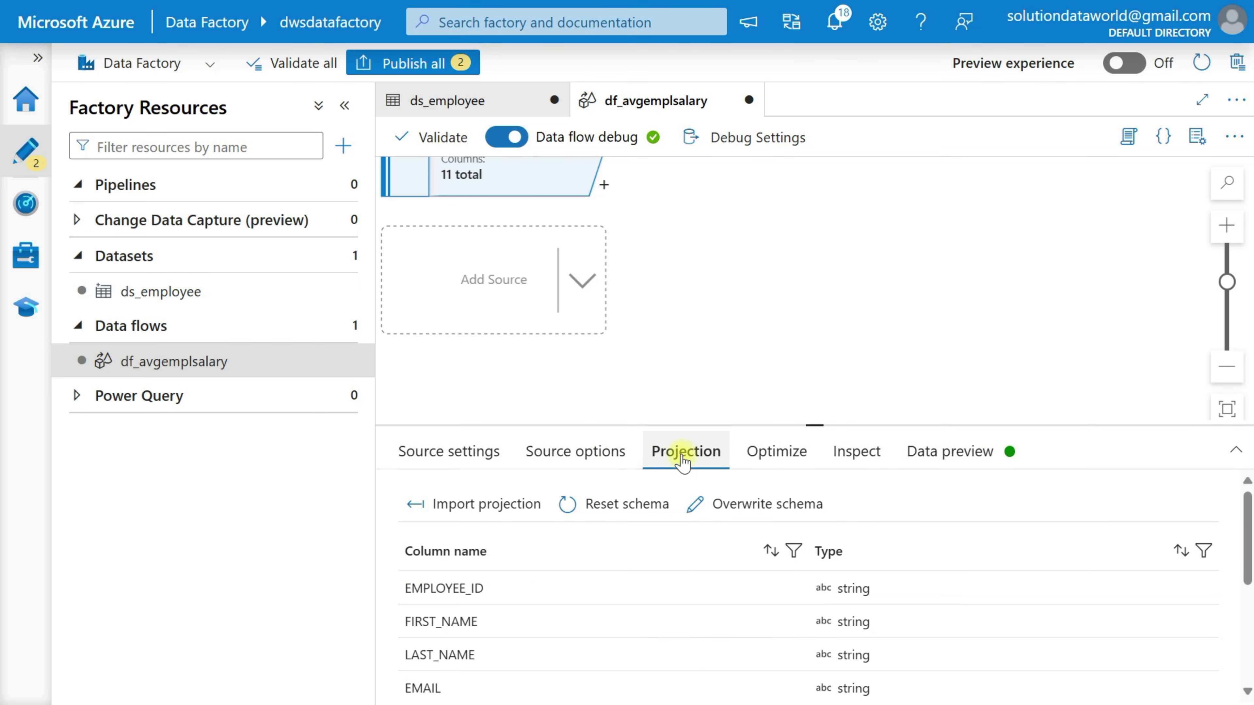
scroll(756, 629, "down", 5)
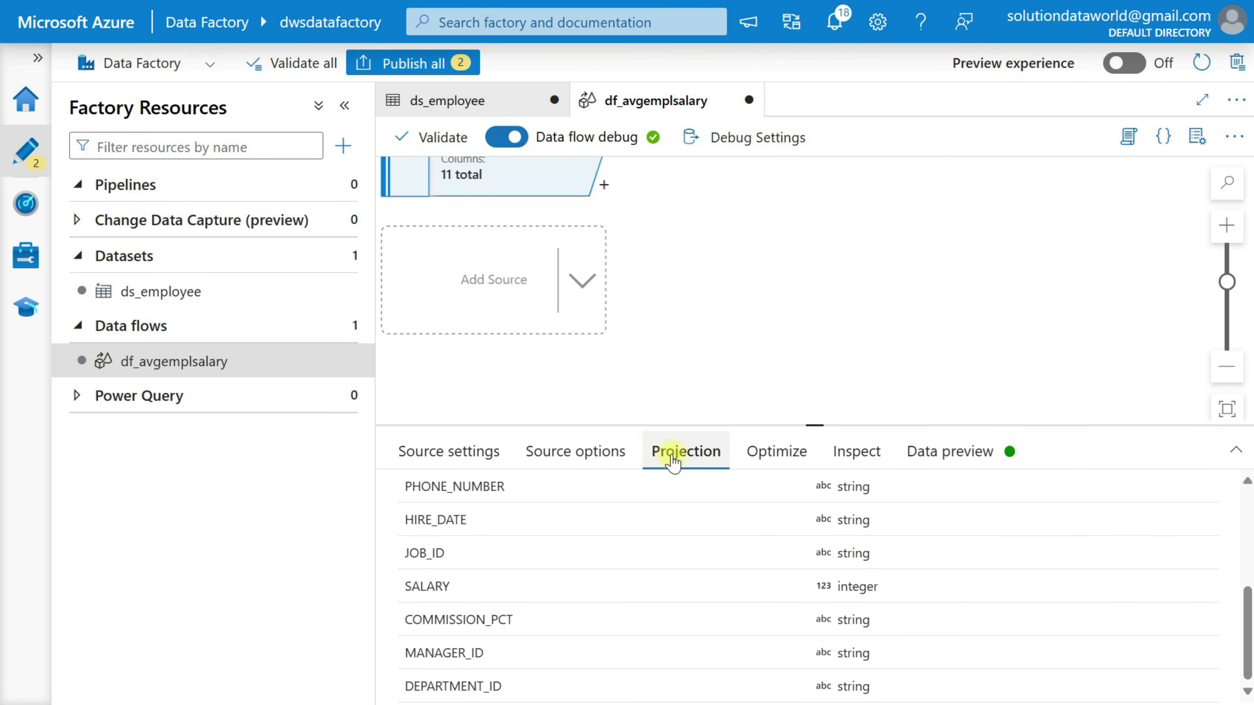
Review the source's partitioning options and inspect the order and types of its columns
left_click(763, 450)
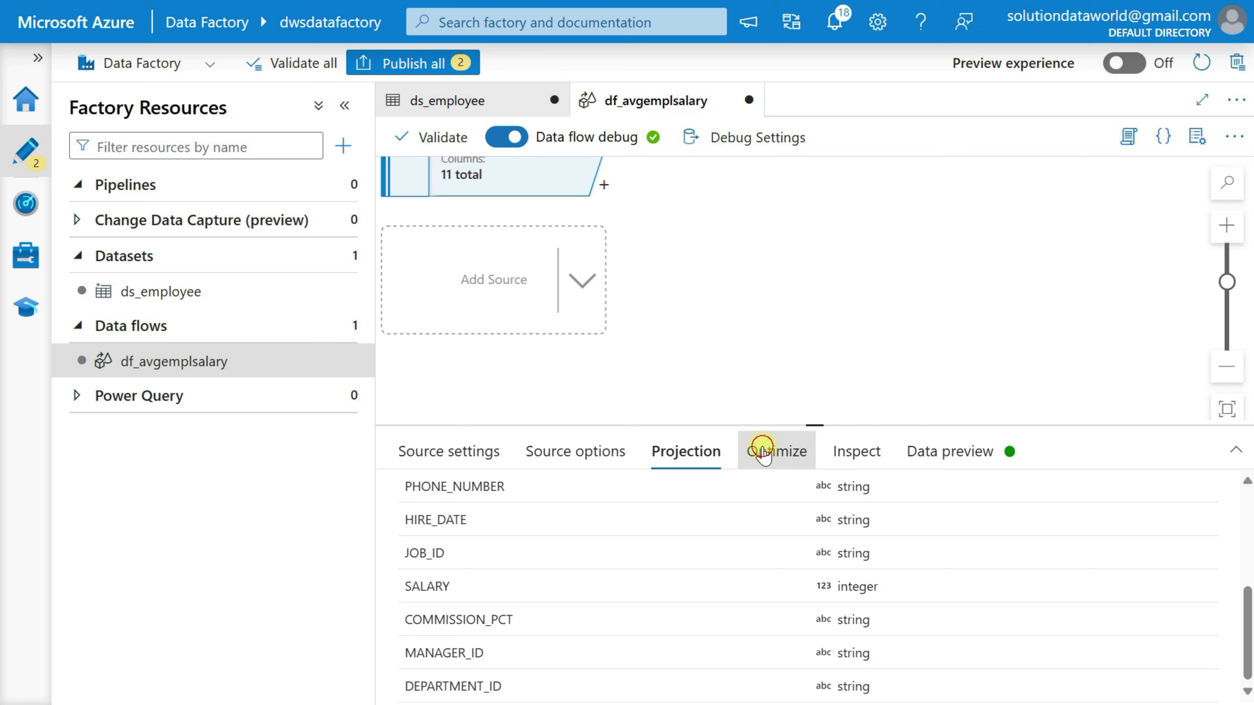
left_click(835, 457)
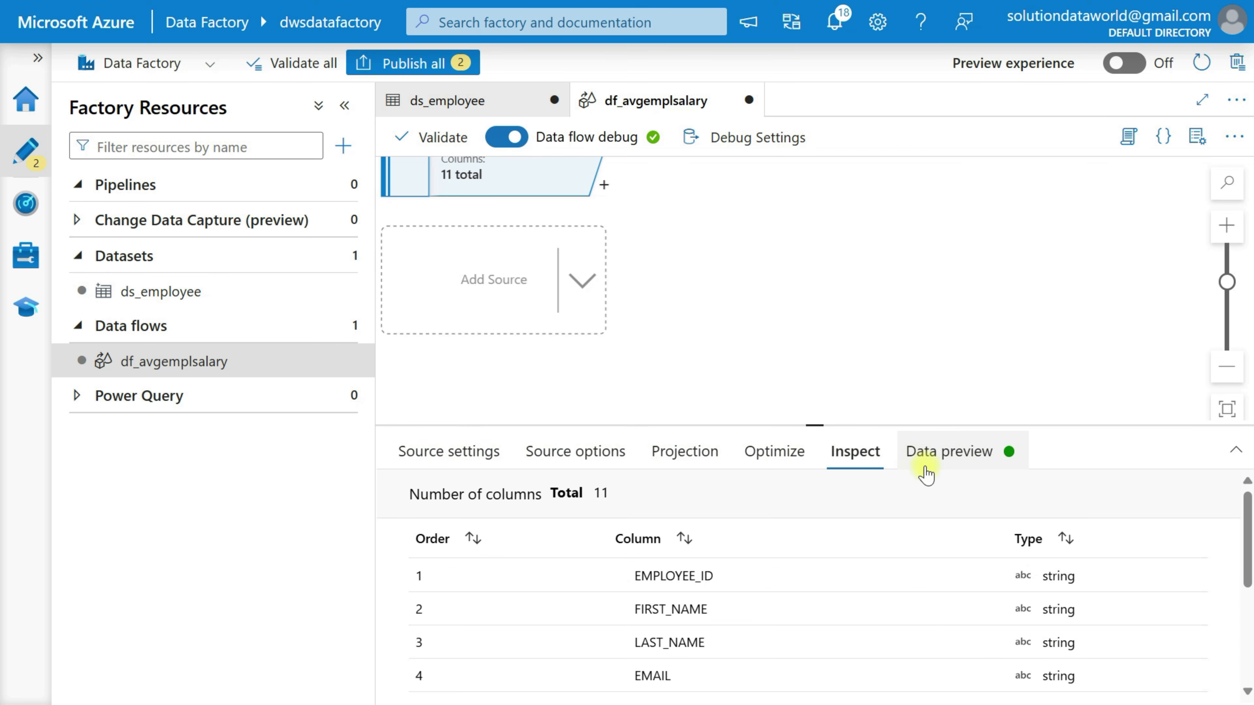
scroll(955, 594, "down", 3)
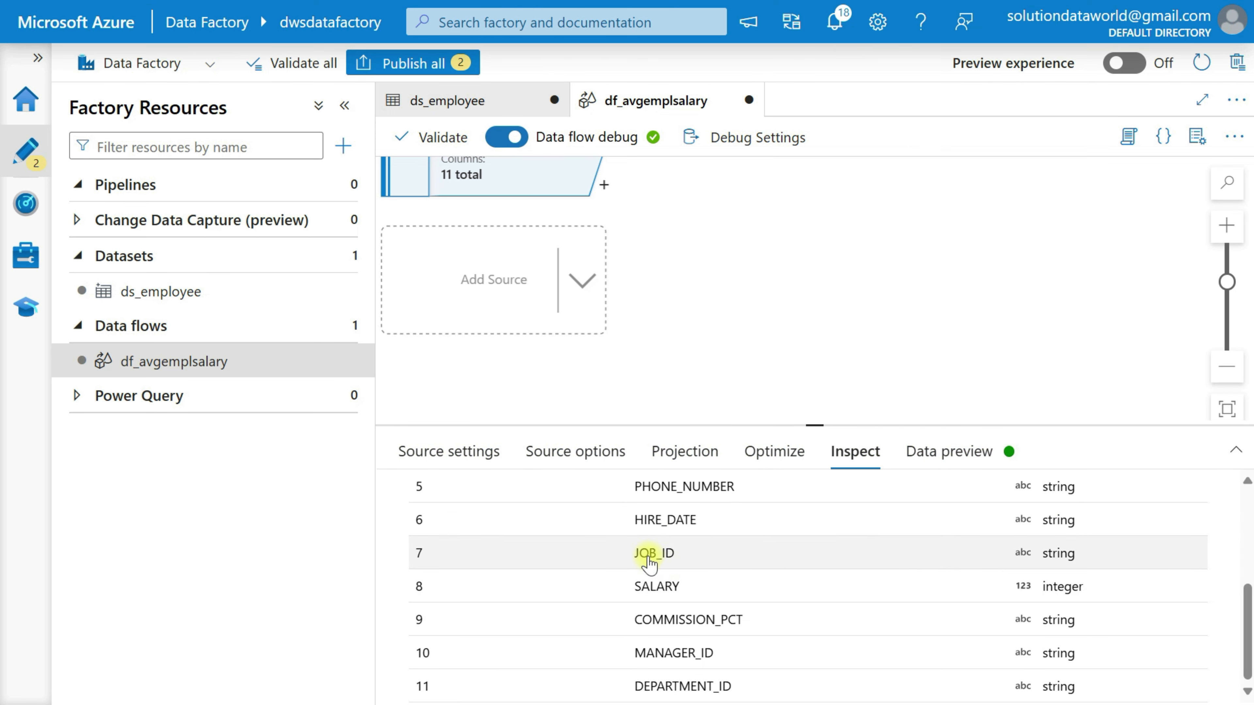
Load the source's data preview and look across the employee rows and columns
left_click(920, 465)
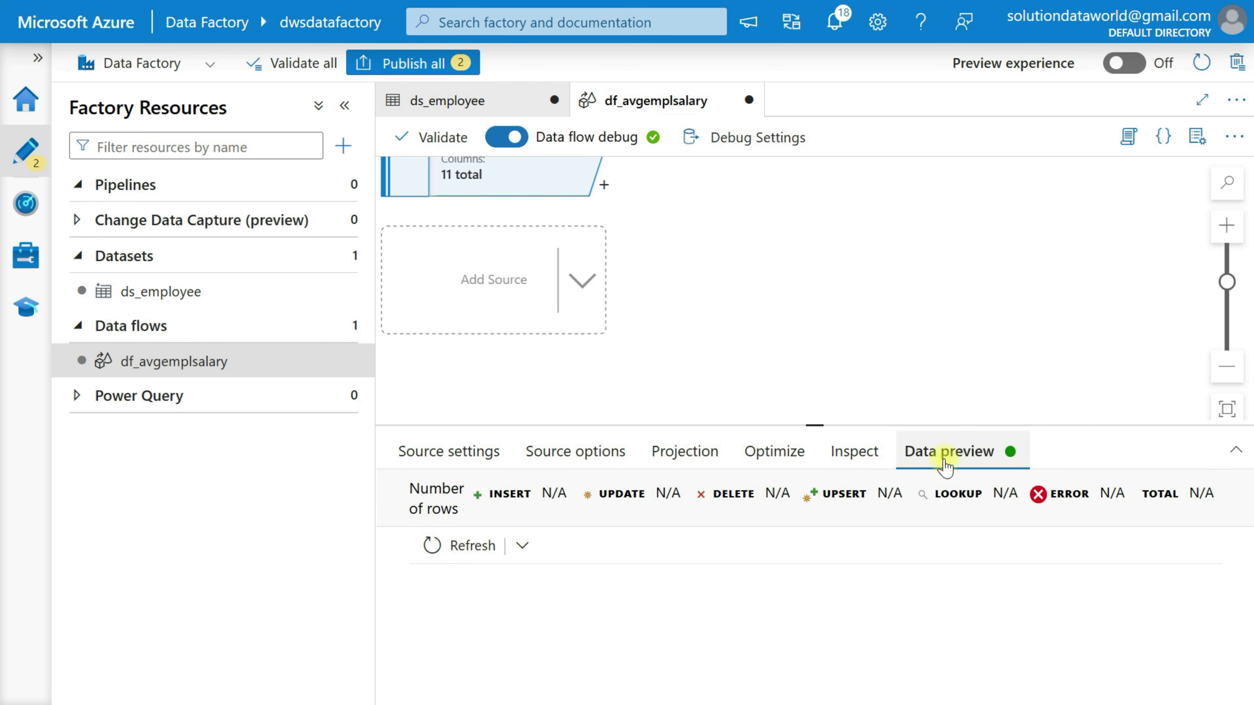
left_click(435, 545)
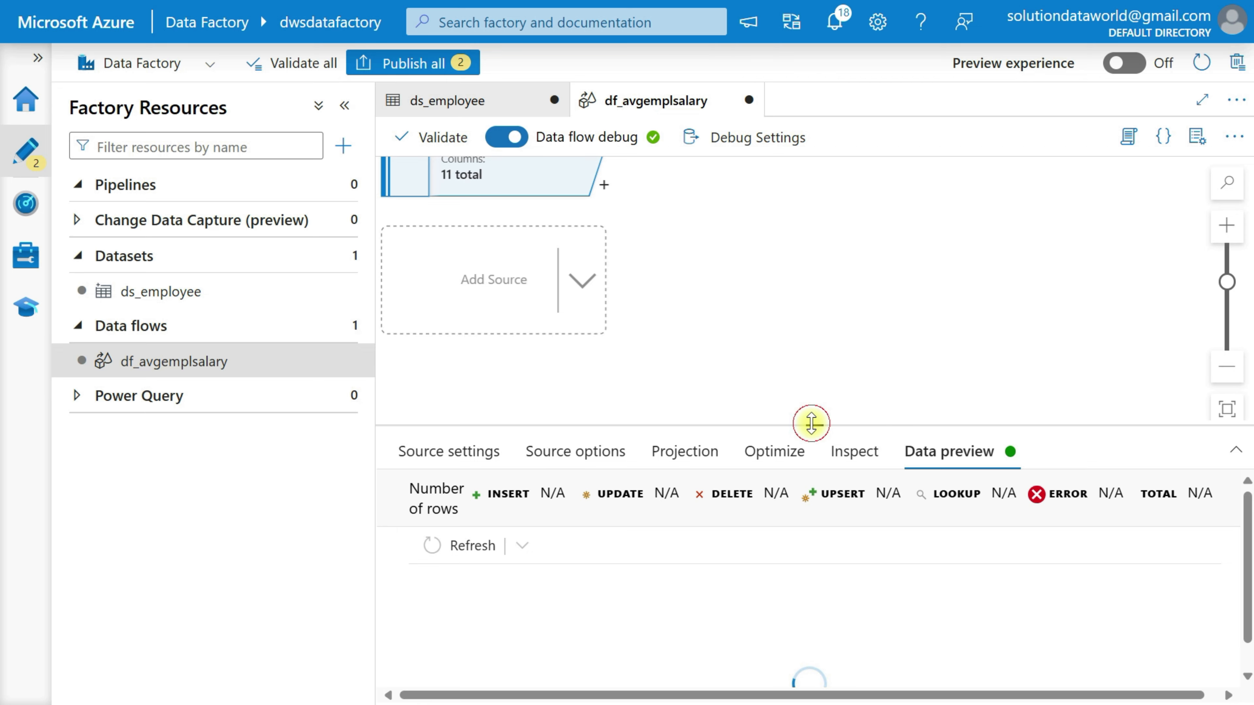
left_click_drag(811, 423, 832, 292)
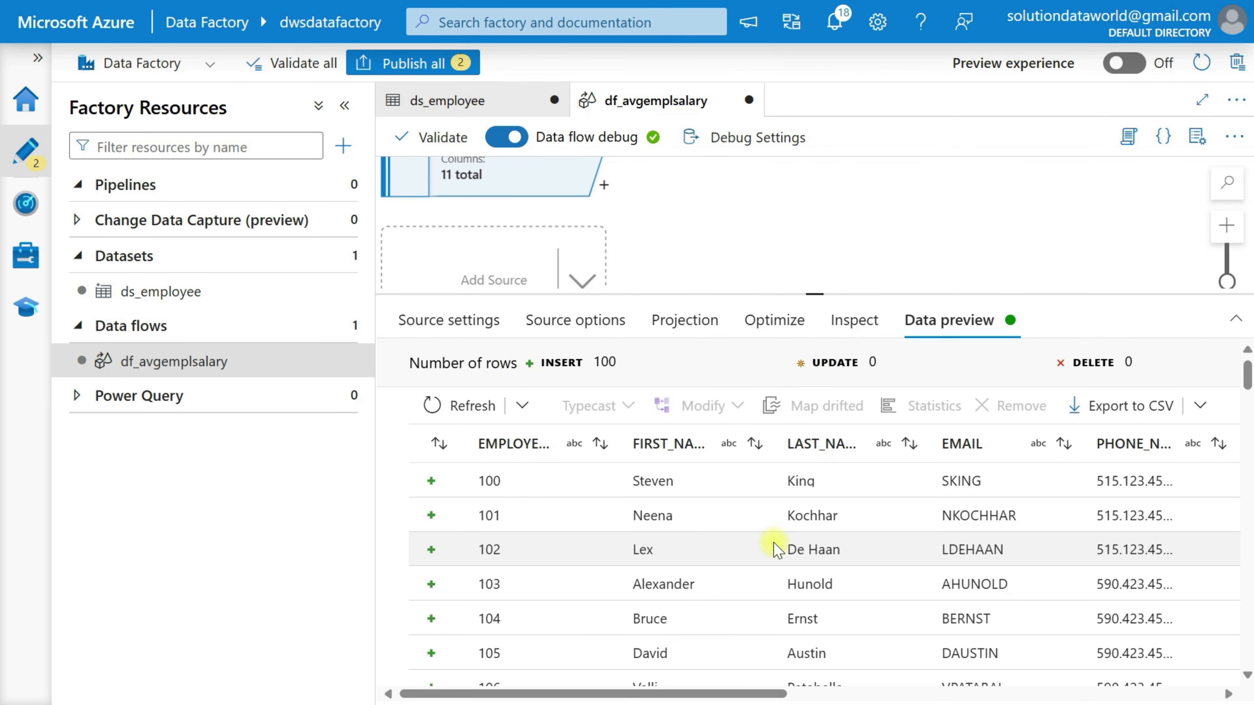
scroll(774, 549, "right", 5)
scroll(774, 548, "left", 5)
left_click_drag(814, 295, 814, 341)
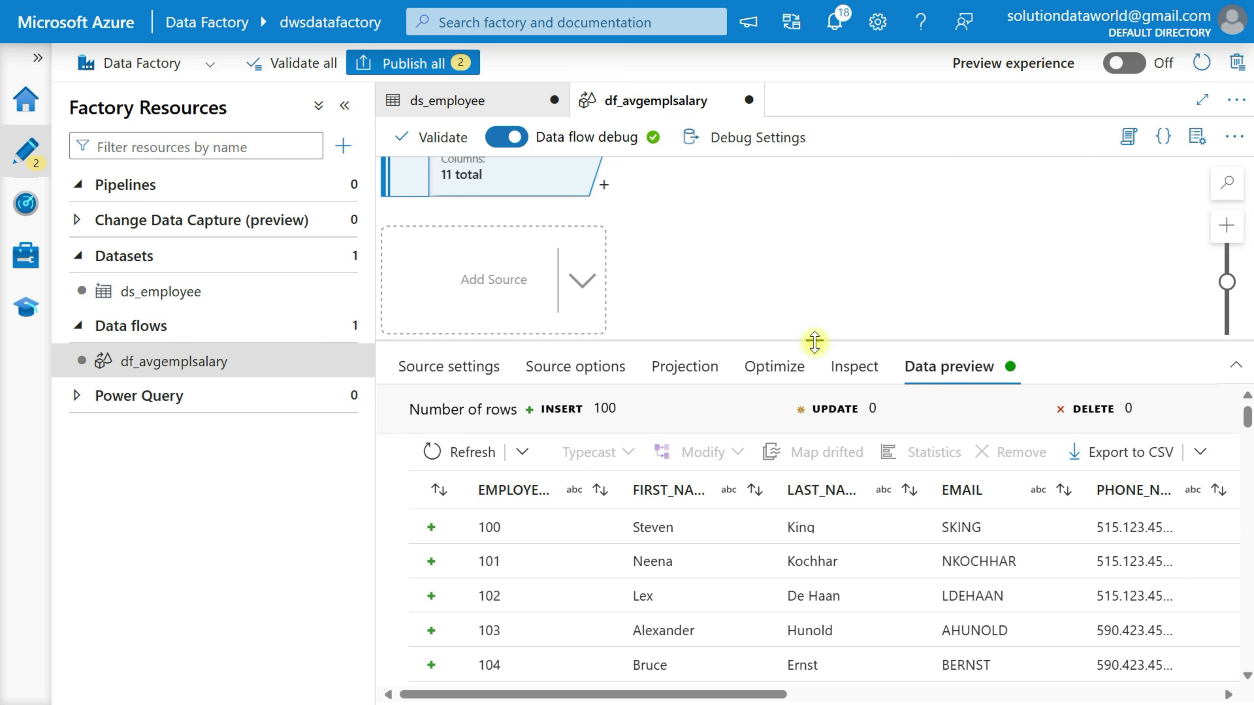
Add a Window transformation after source1 and display its settings
scroll(639, 252, "up", 3)
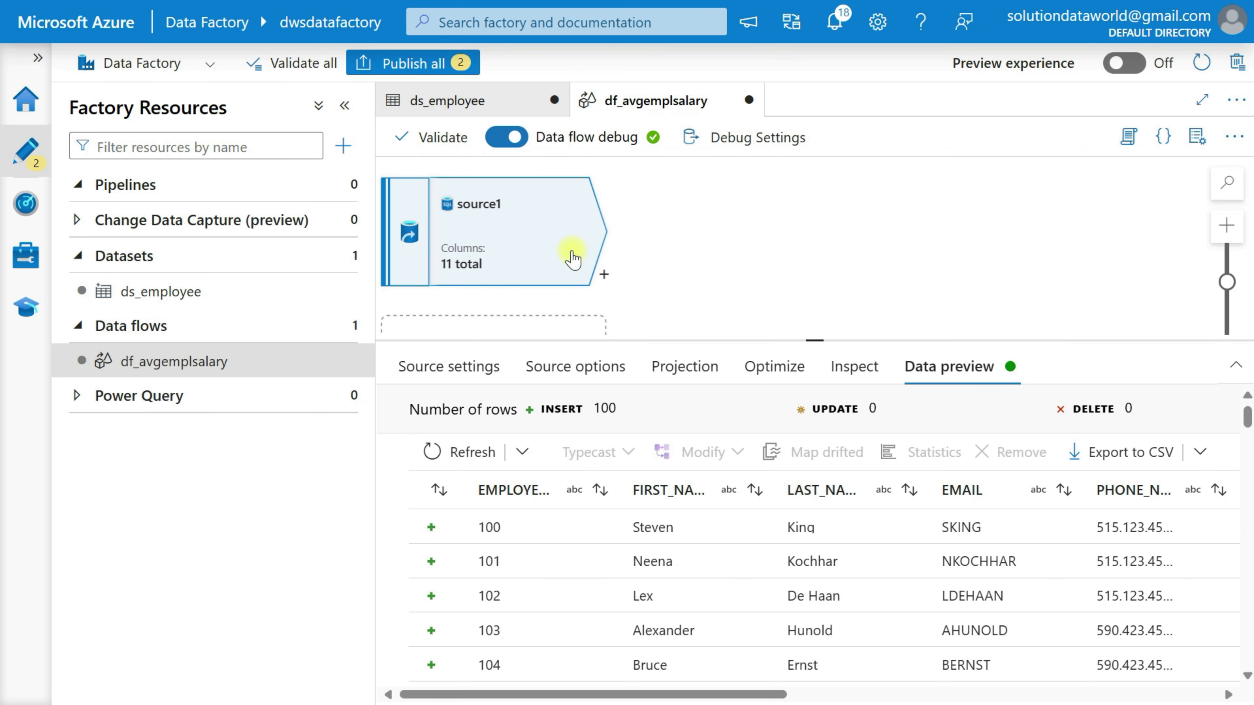
left_click(604, 278)
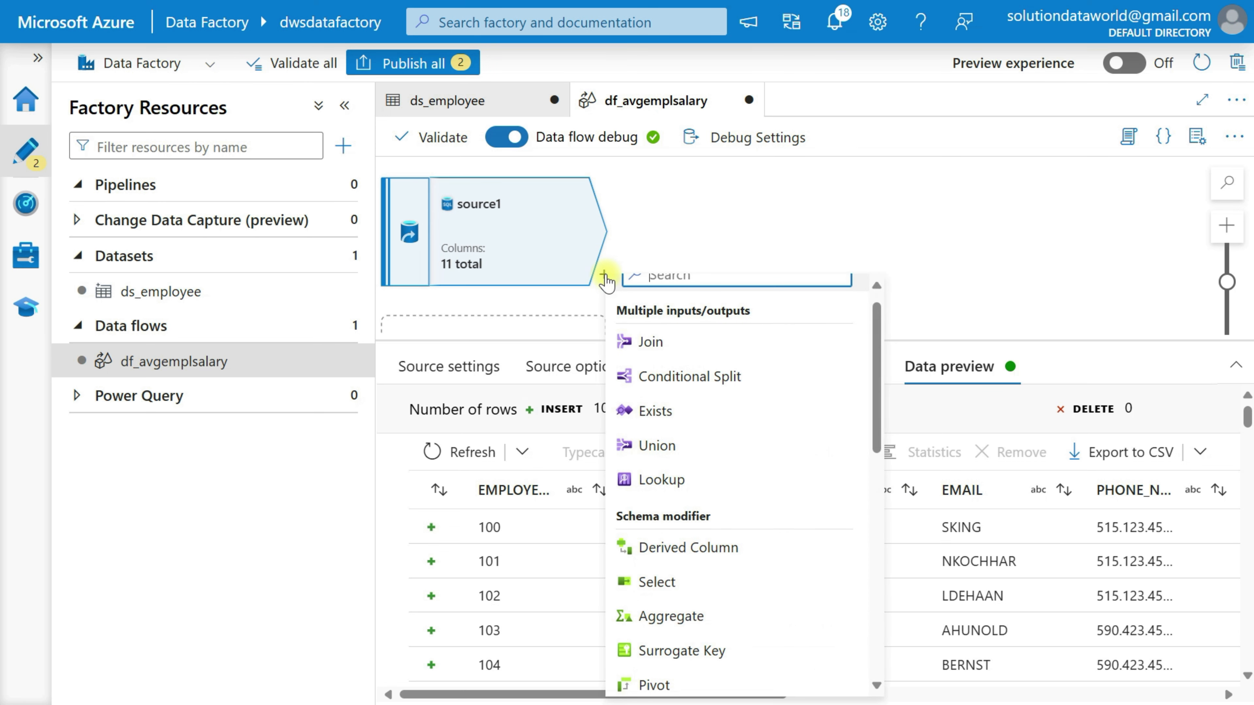
scroll(697, 497, "down", 5)
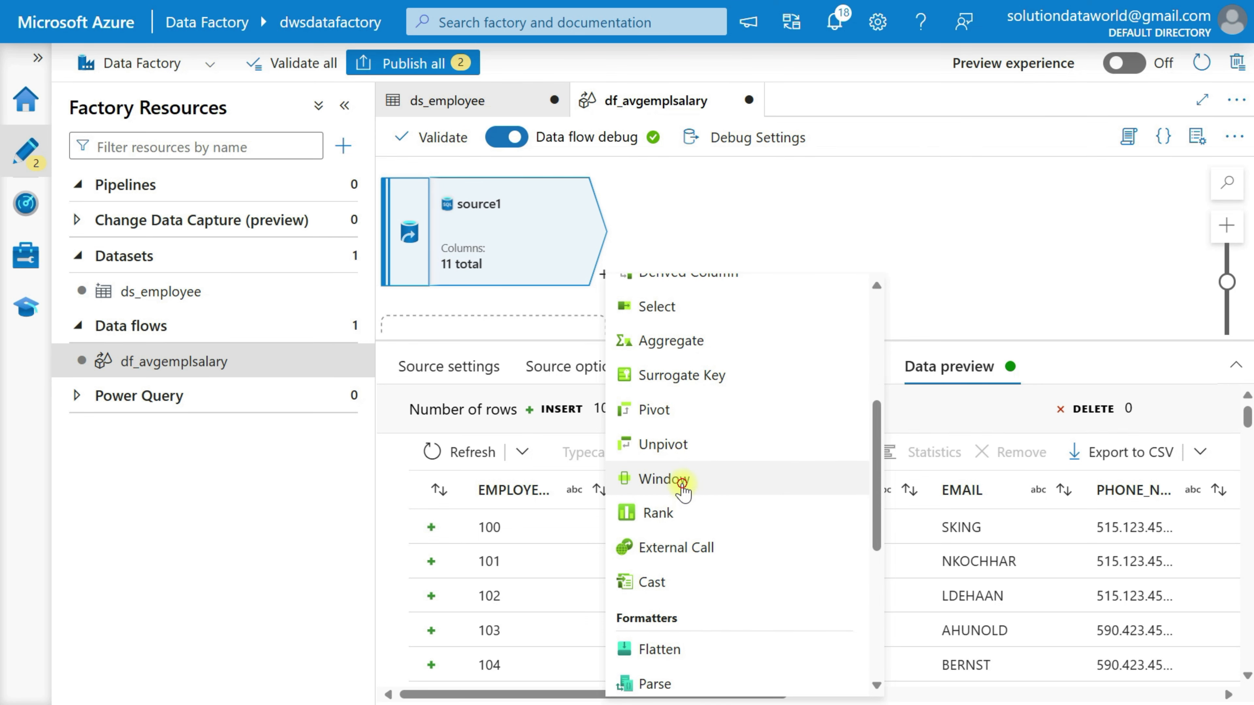
left_click(681, 481)
left_click_drag(811, 342, 816, 435)
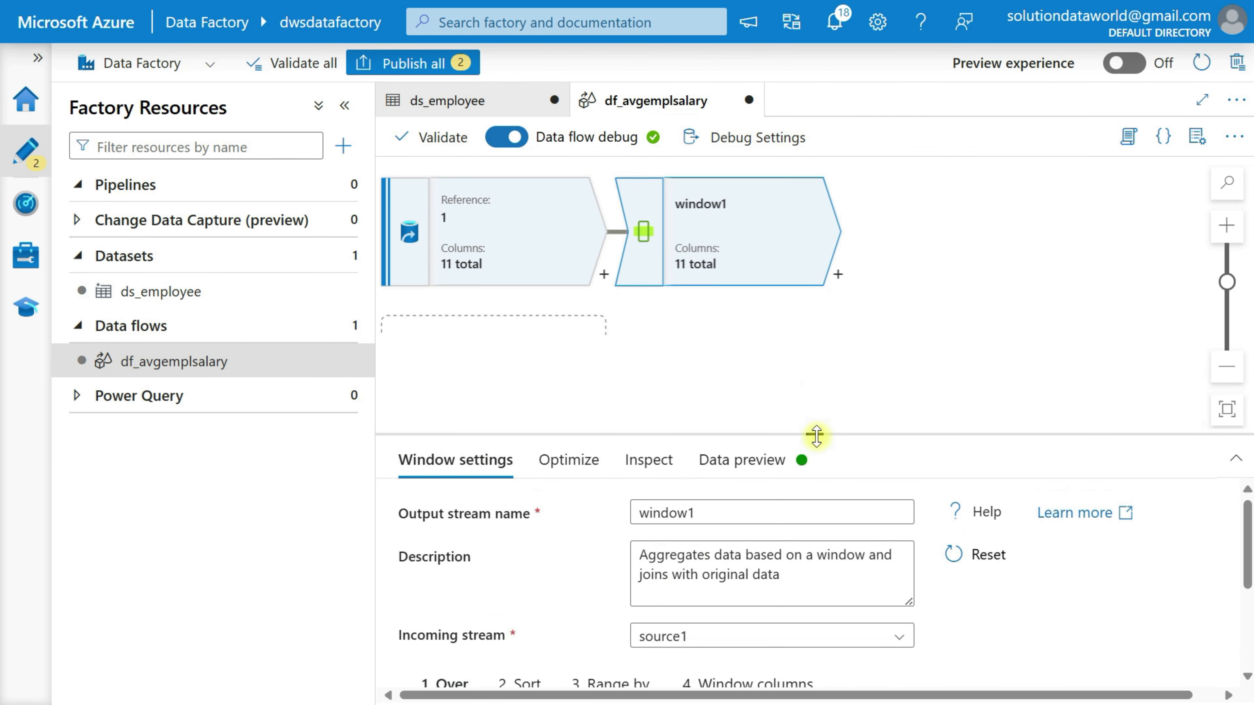
left_click(745, 227)
left_click_drag(825, 436, 845, 362)
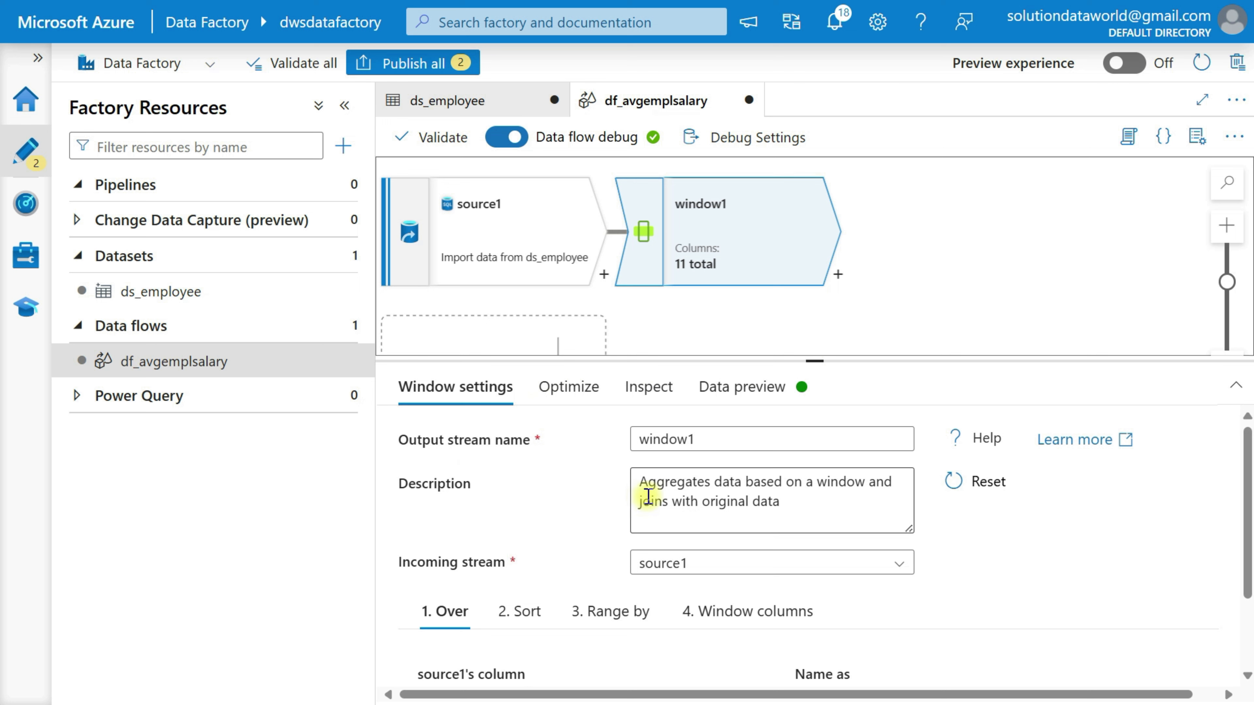
Partition the window over DEPARTMENT_ID and check its sort and range settings, leaving them at their defaults
scroll(652, 495, "down", 1)
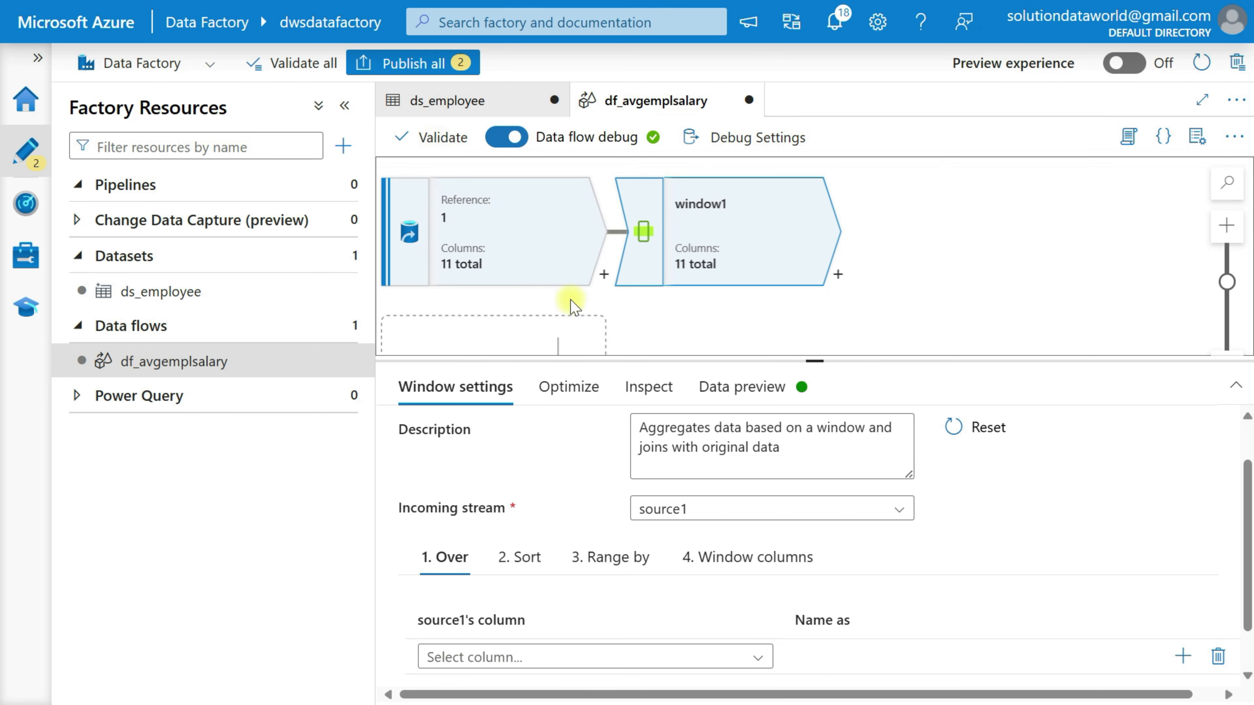
scroll(662, 504, "down", 1)
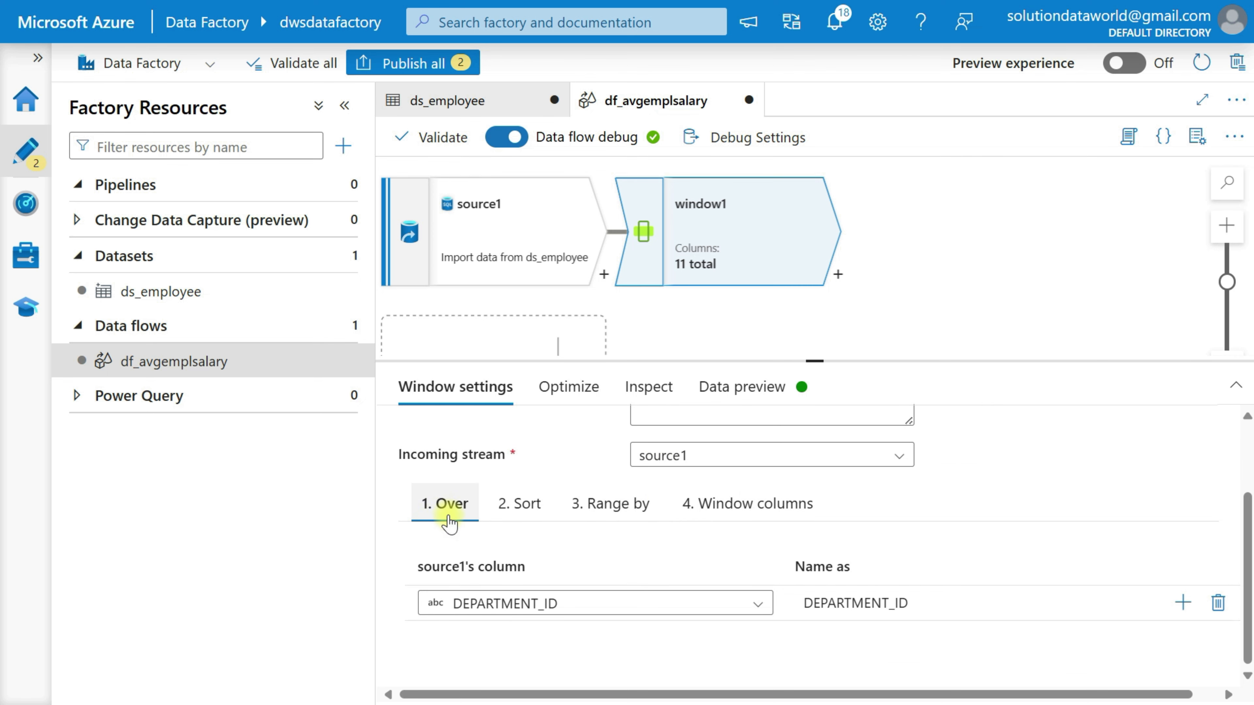
left_click(519, 607)
left_click(543, 672)
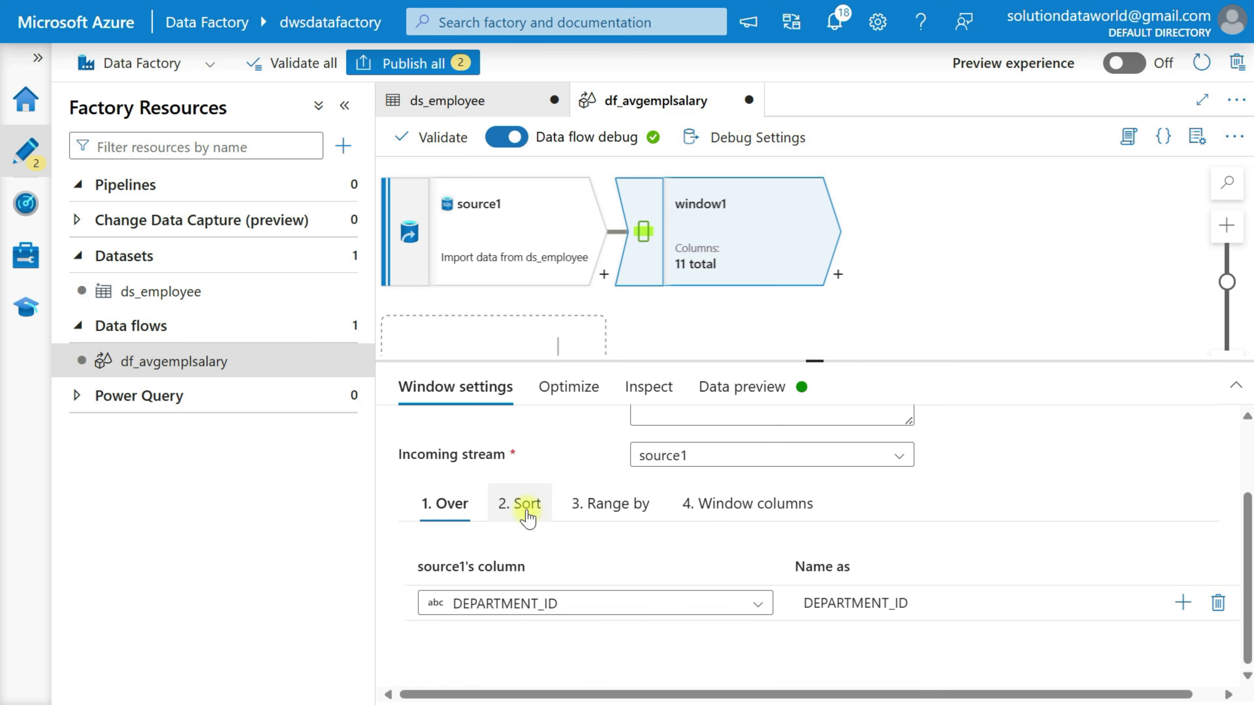
left_click(527, 509)
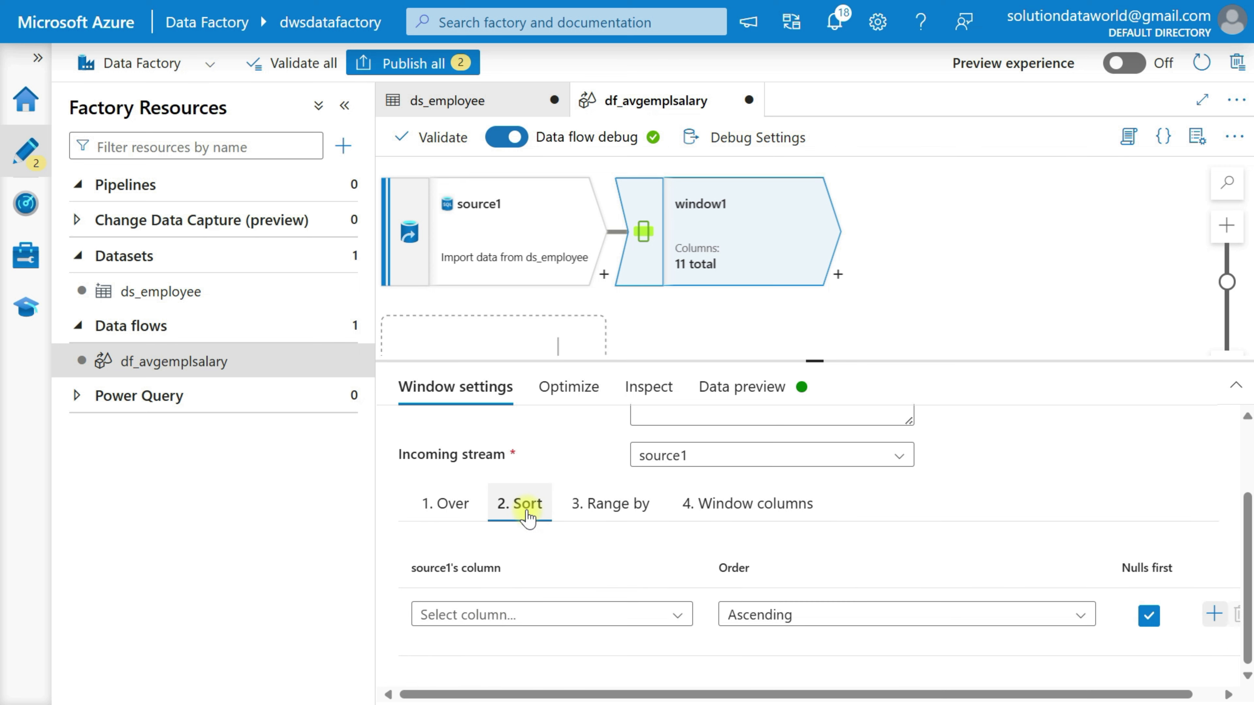
left_click(615, 509)
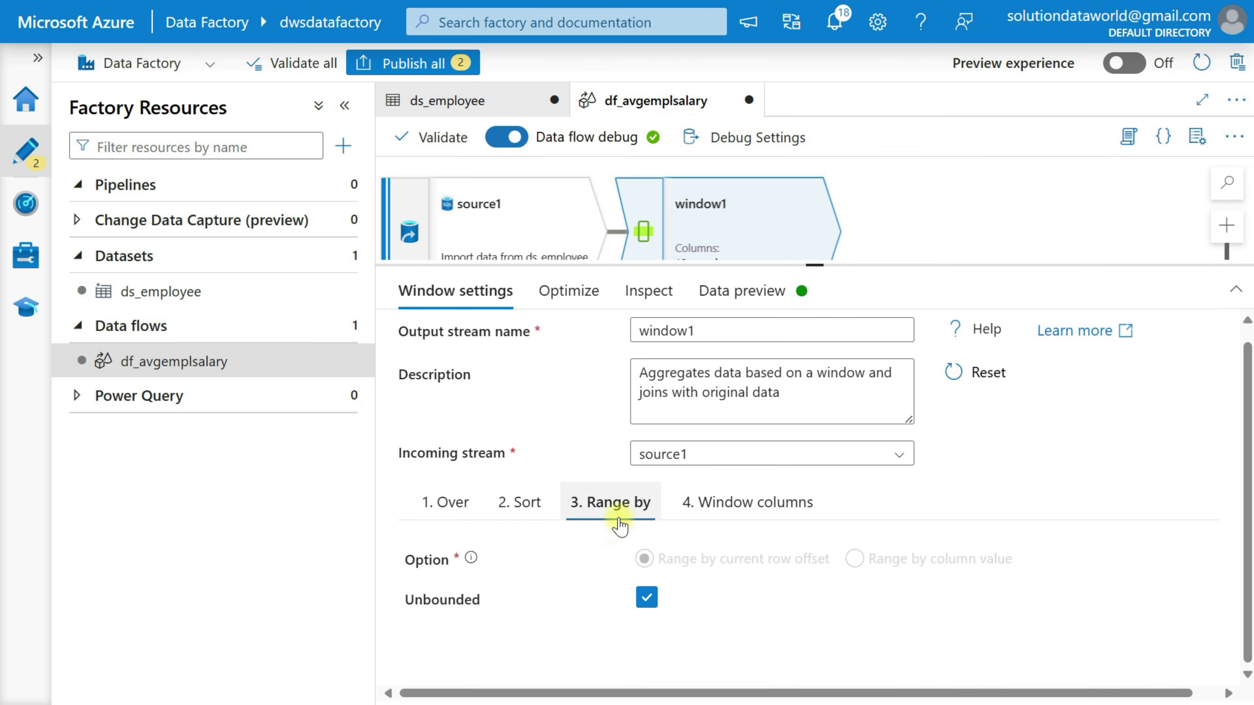
Name the new window column department_average_salary
left_click(725, 513)
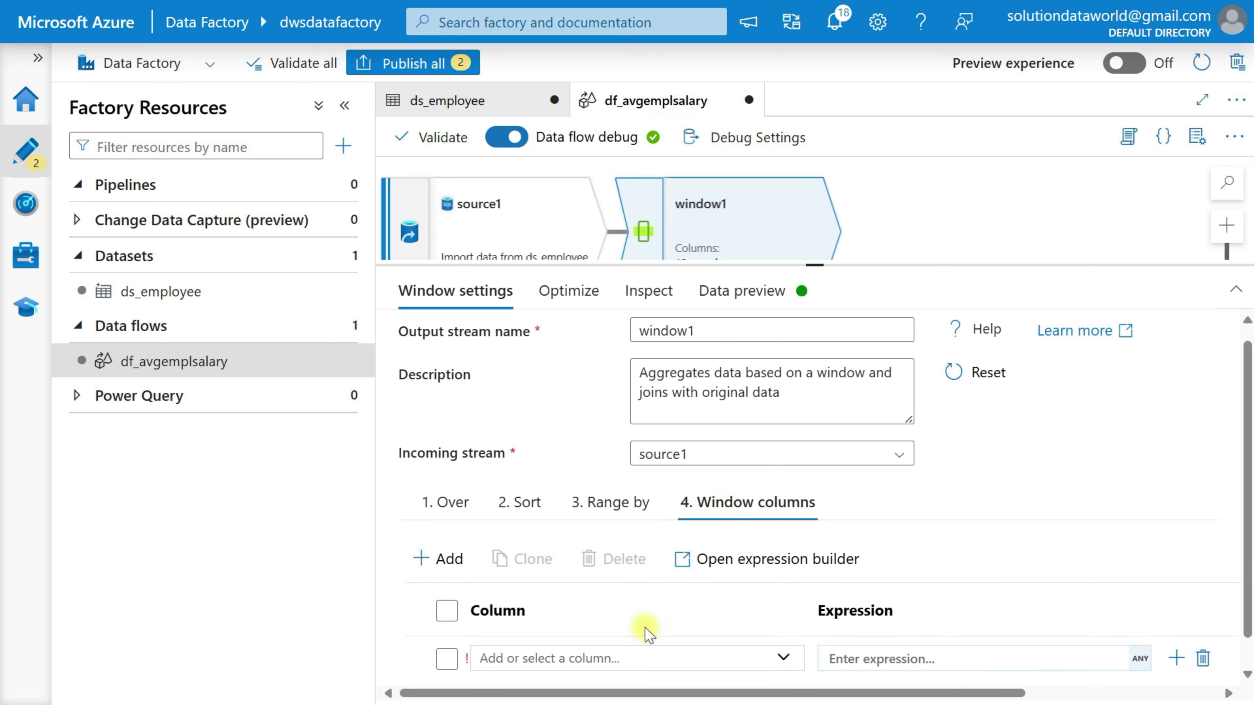
left_click(560, 659)
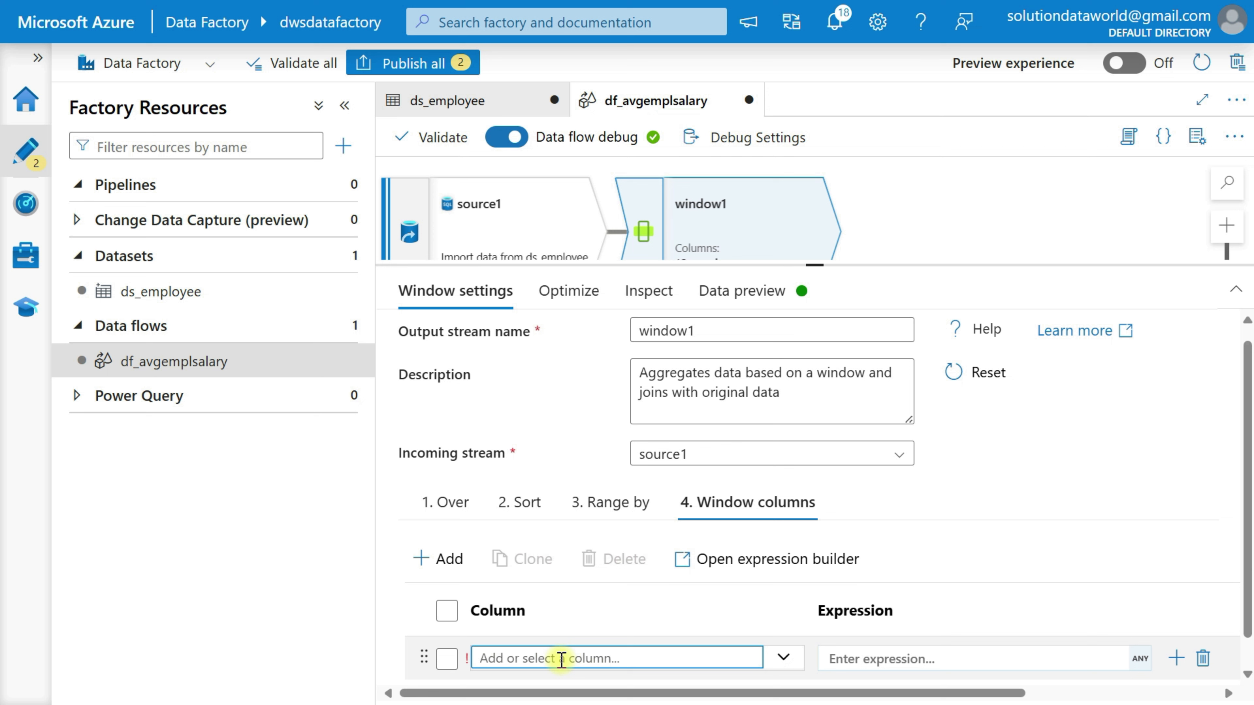
type("department_average")
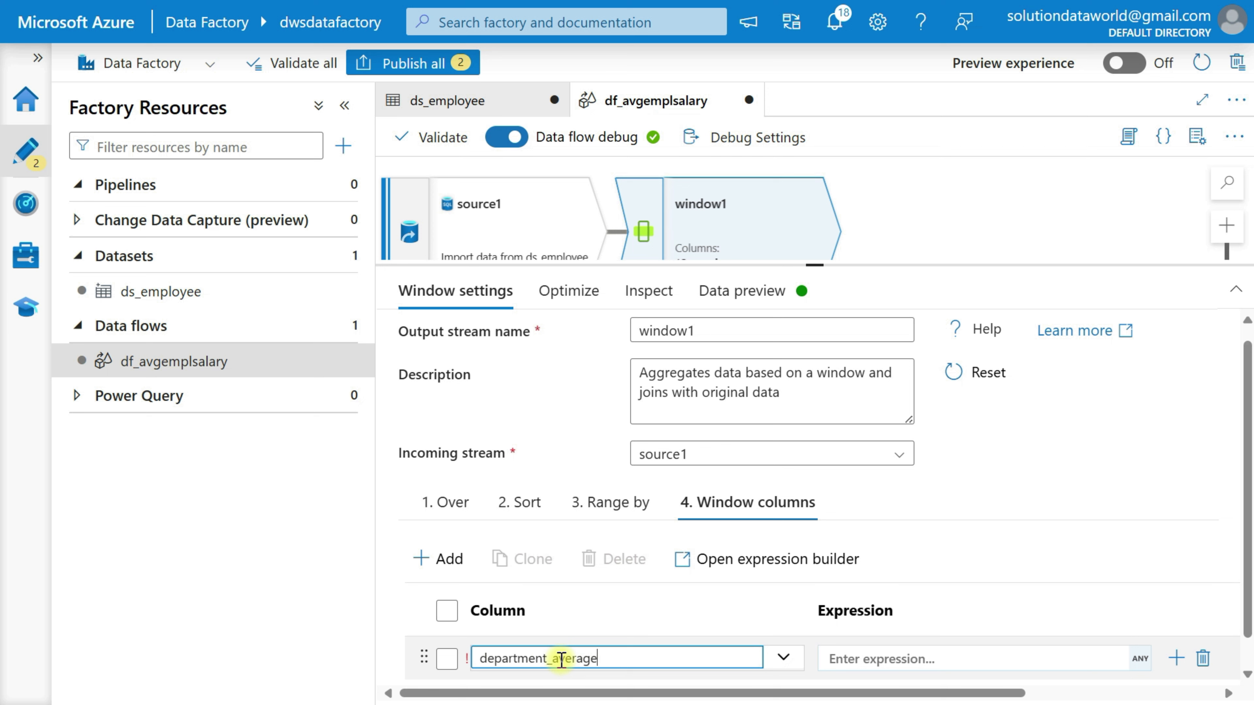
type("_salary")
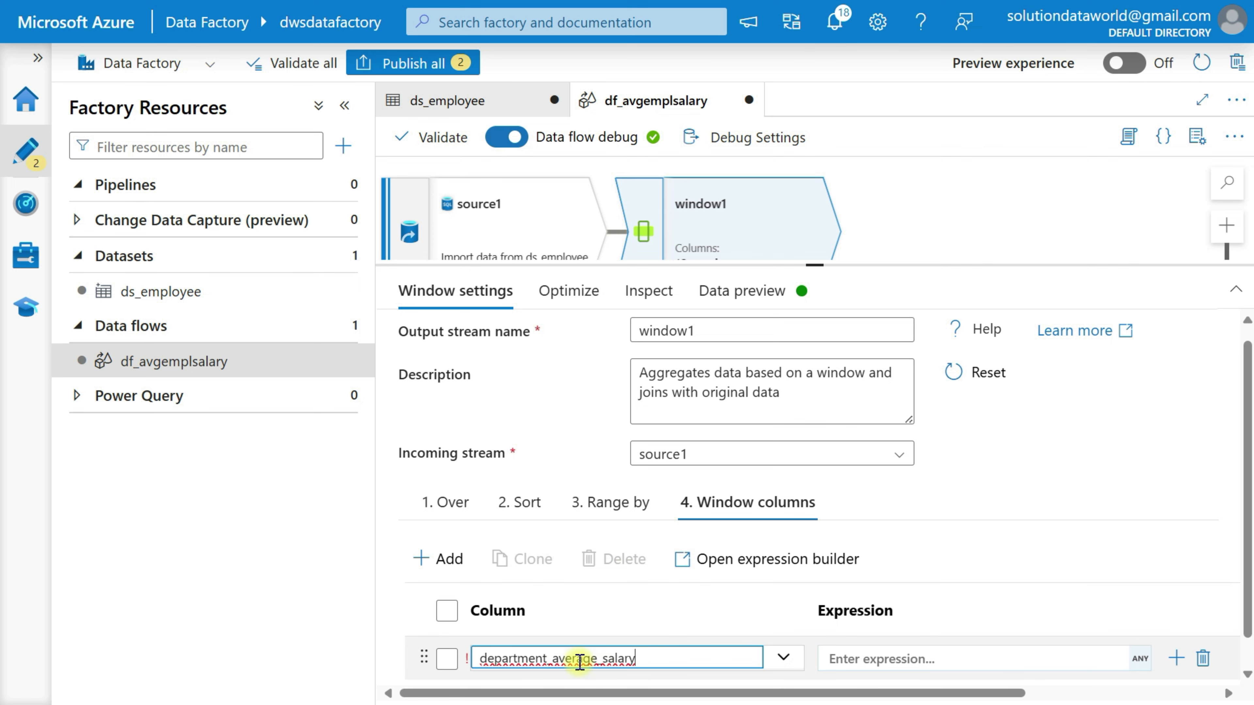
Build the expression avg(SALARY) for the department_average_salary column and save it
left_click(1137, 659)
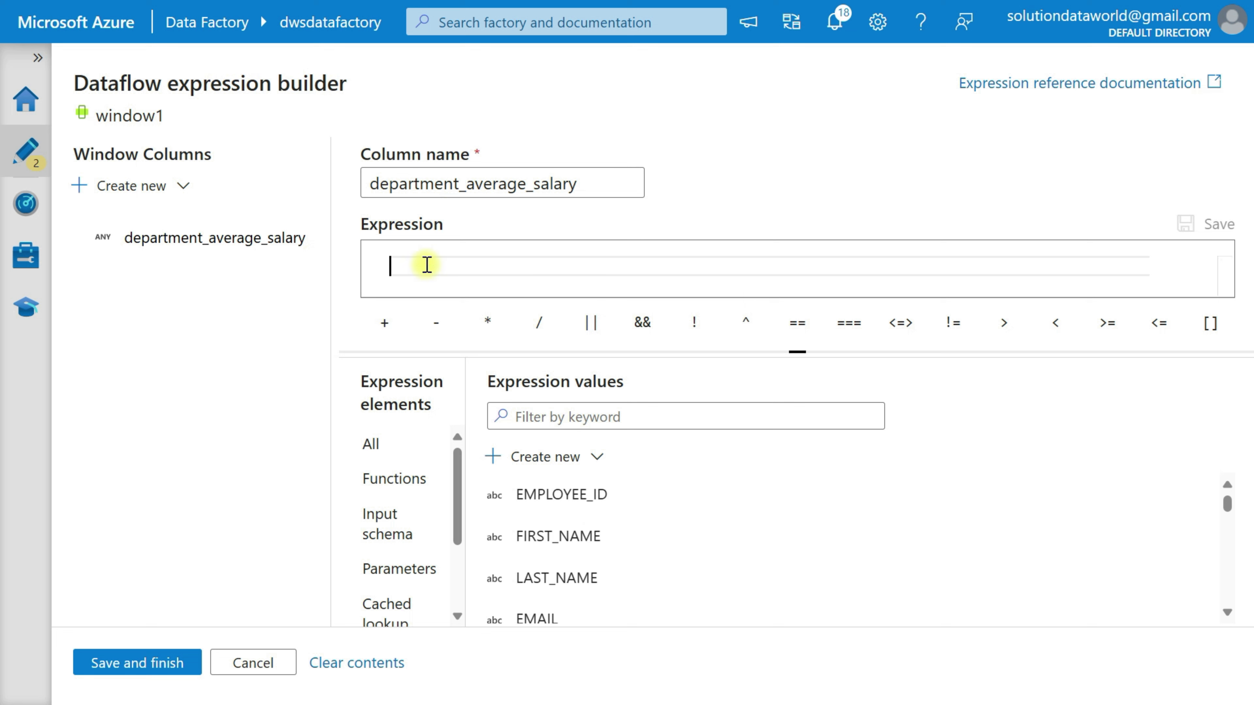
left_click(426, 265)
type("av")
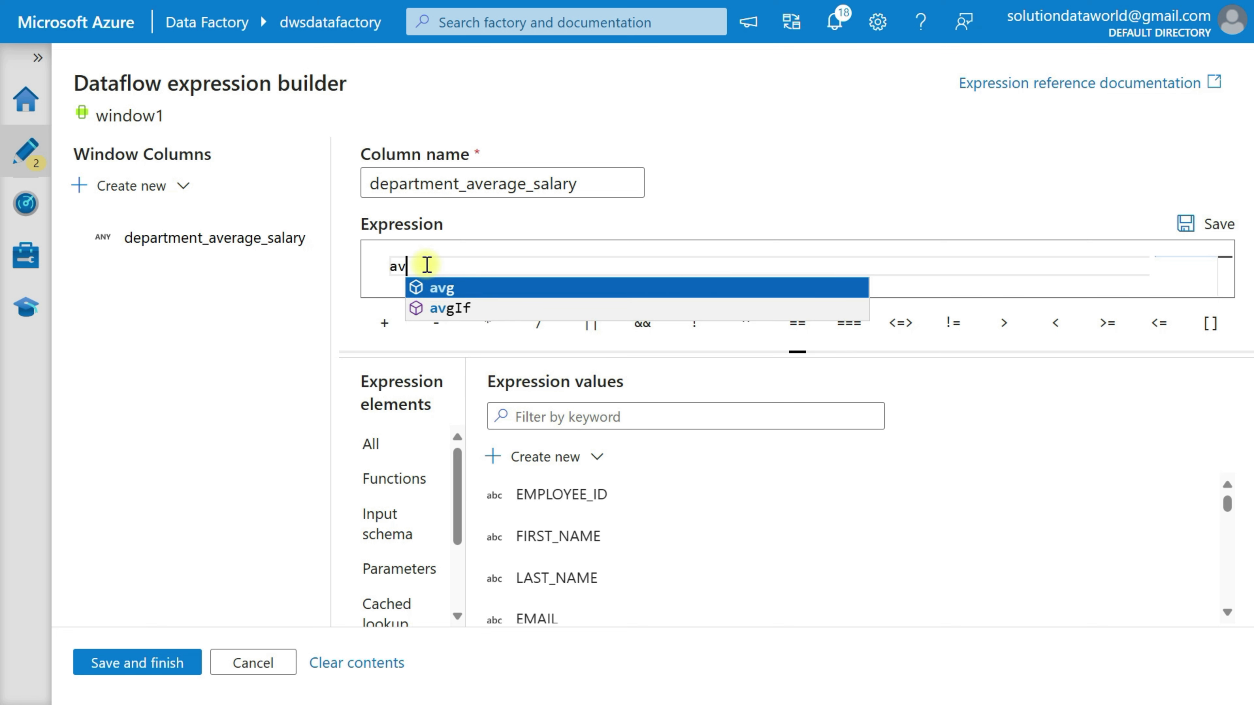
key("Tab")
scroll(607, 548, "down", 5)
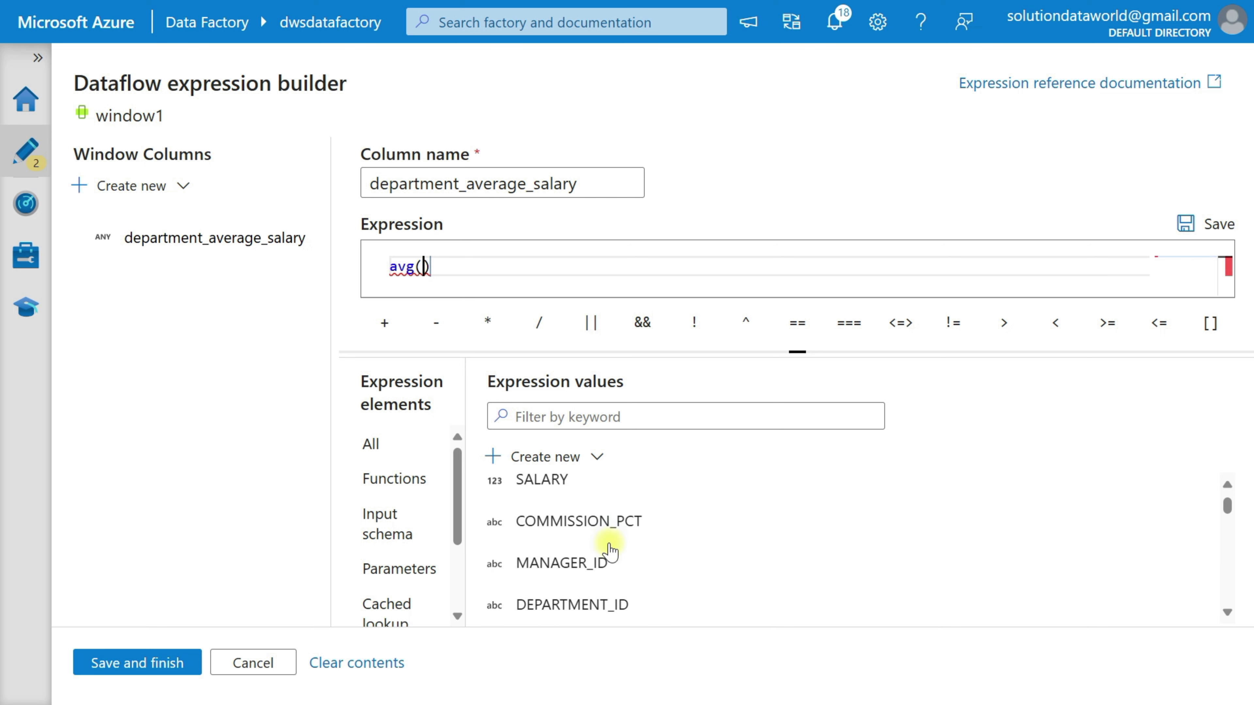
scroll(610, 551, "down", 1)
scroll(607, 549, "down", 2)
scroll(603, 553, "up", 4)
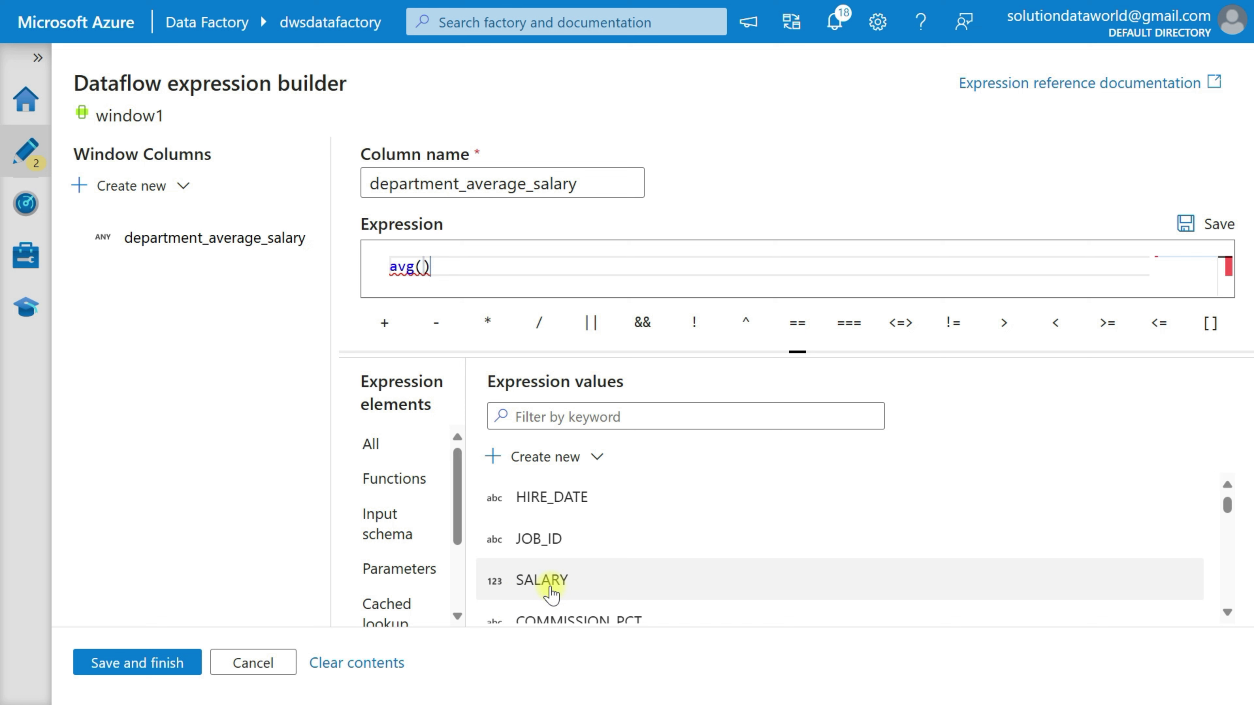
left_click(550, 590)
left_click(395, 528)
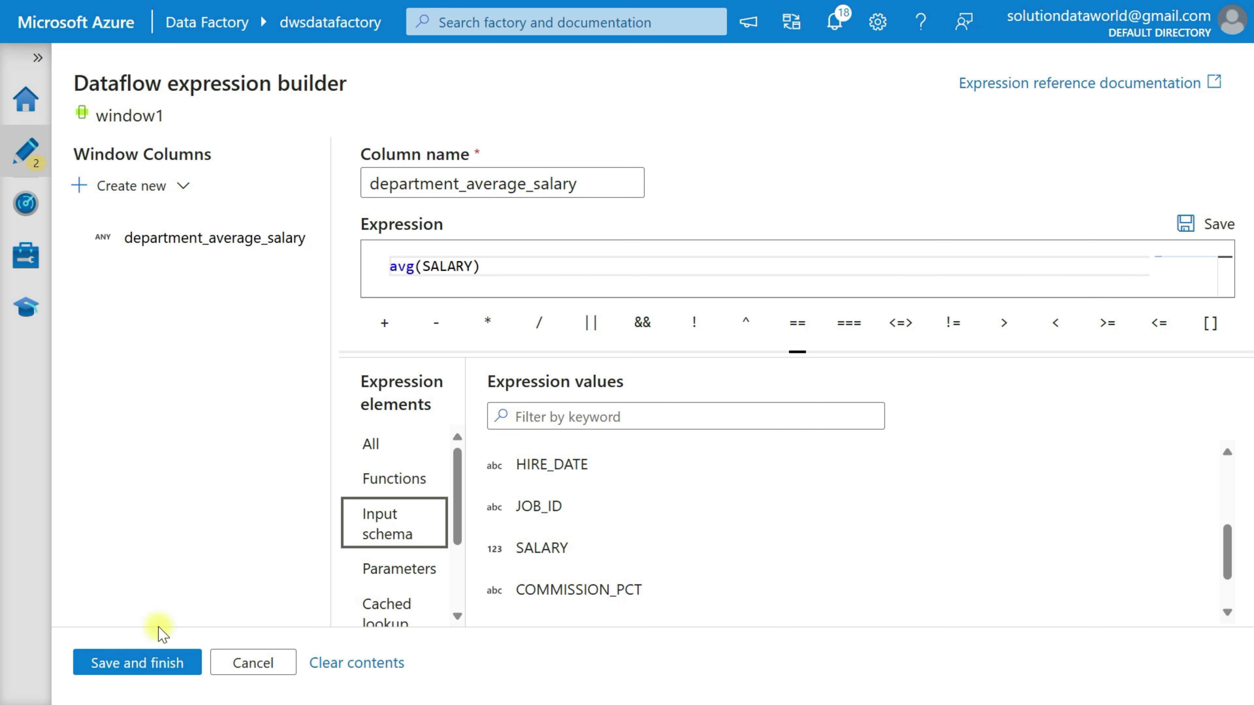
left_click(128, 663)
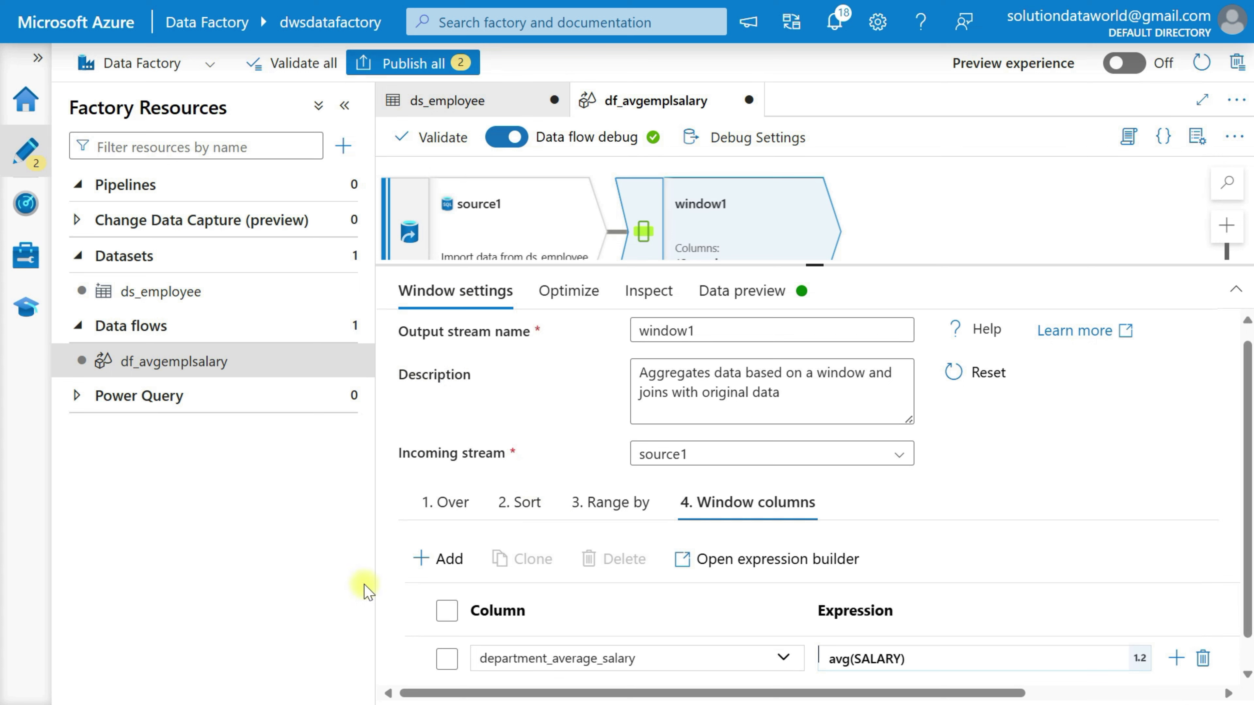
Review the window transformation's partition option and inspect its output columns
left_click(590, 292)
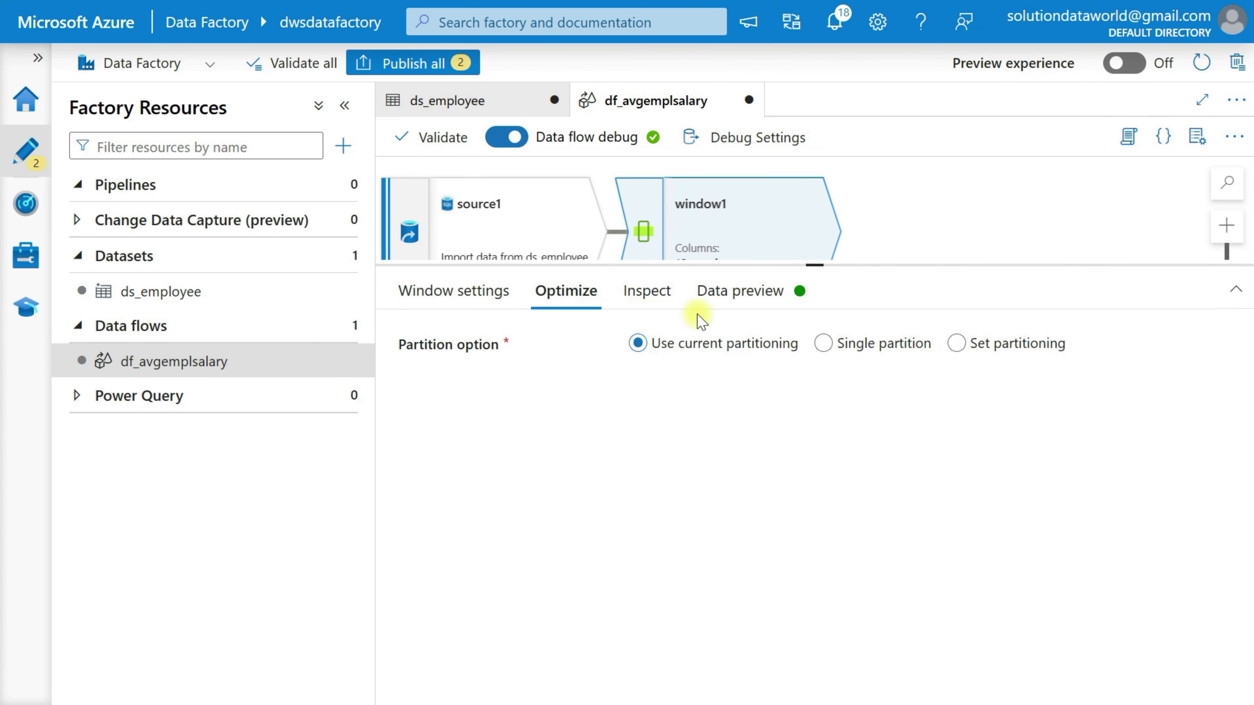
left_click(631, 301)
scroll(838, 603, "down", 3)
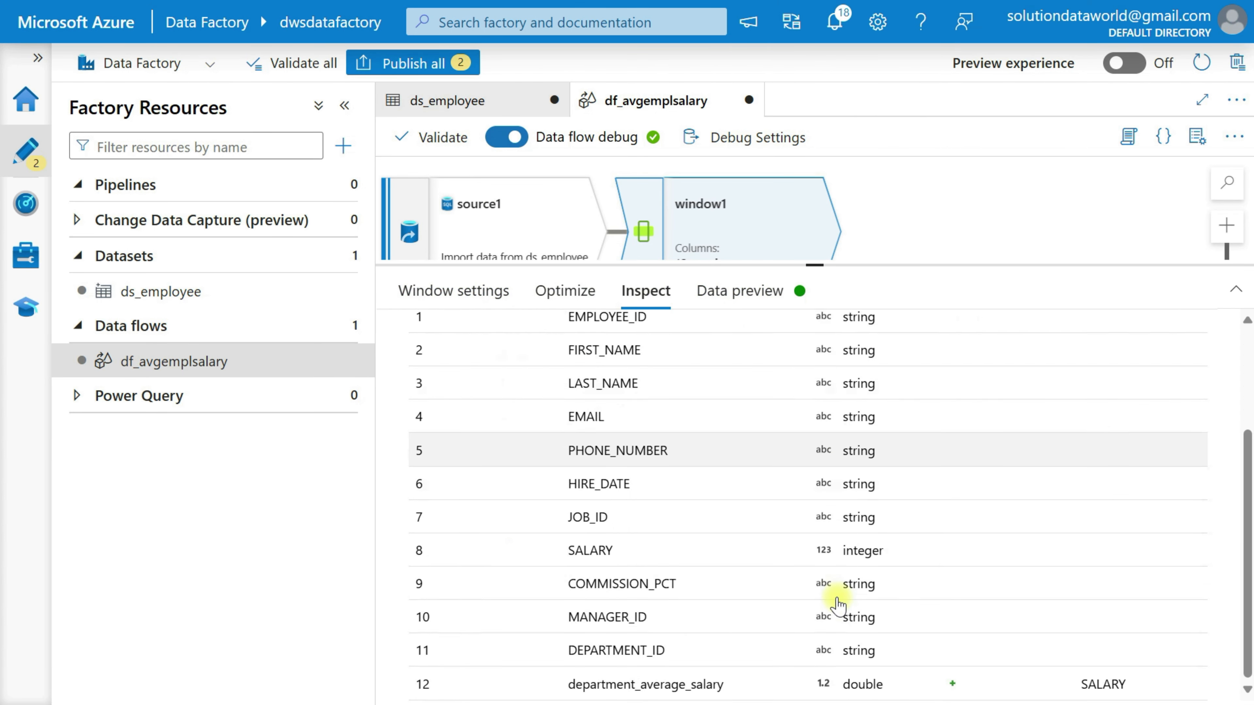
Load the window transformation's data preview and compare each department ID with its average salary
left_click(730, 303)
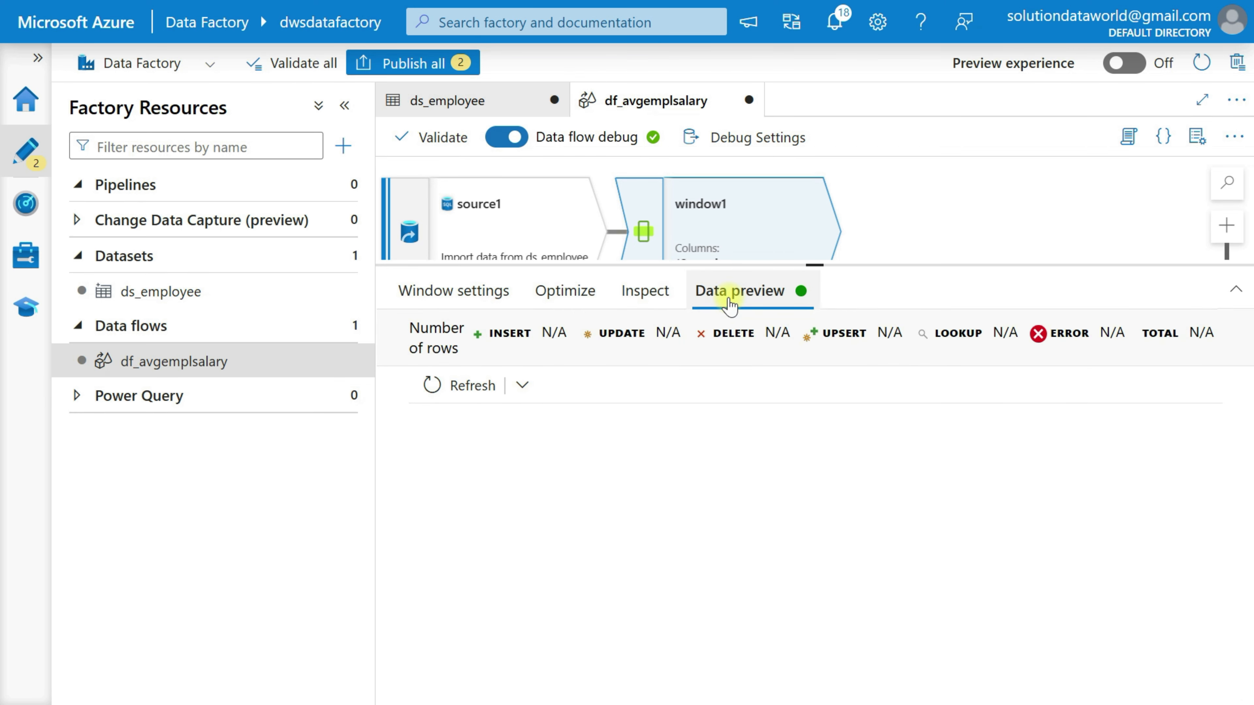
left_click(439, 391)
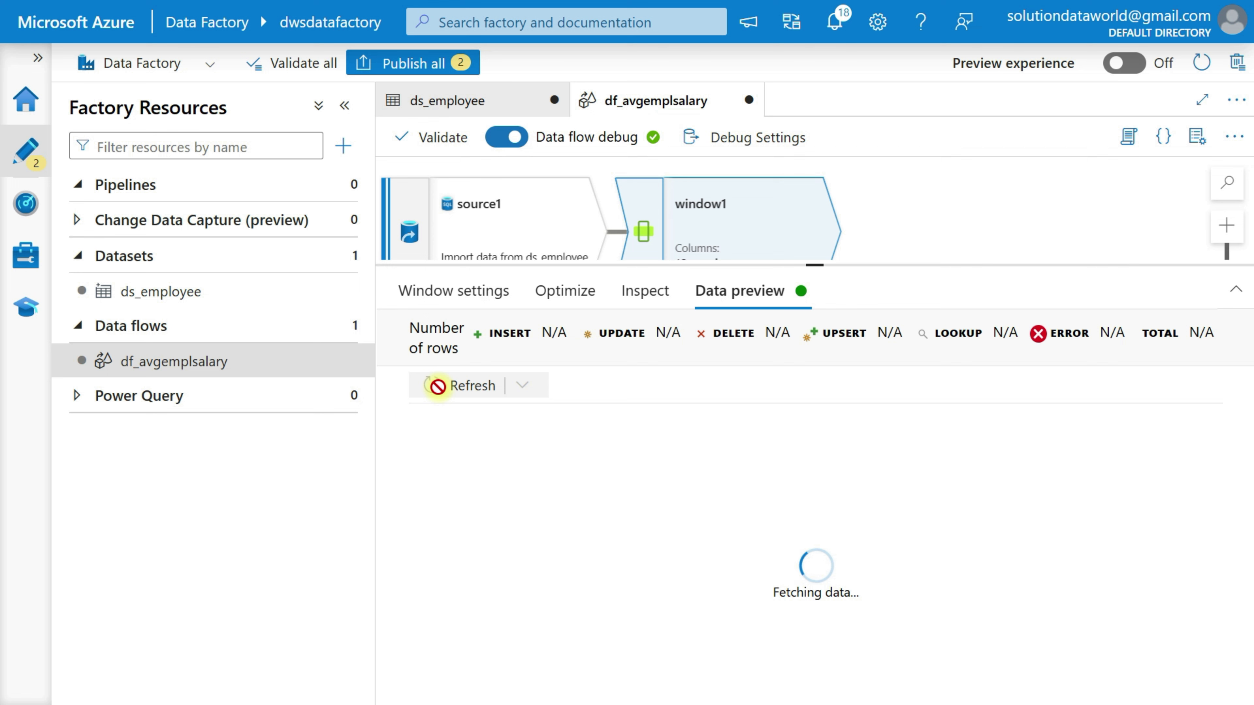
scroll(1012, 548, "right", 5)
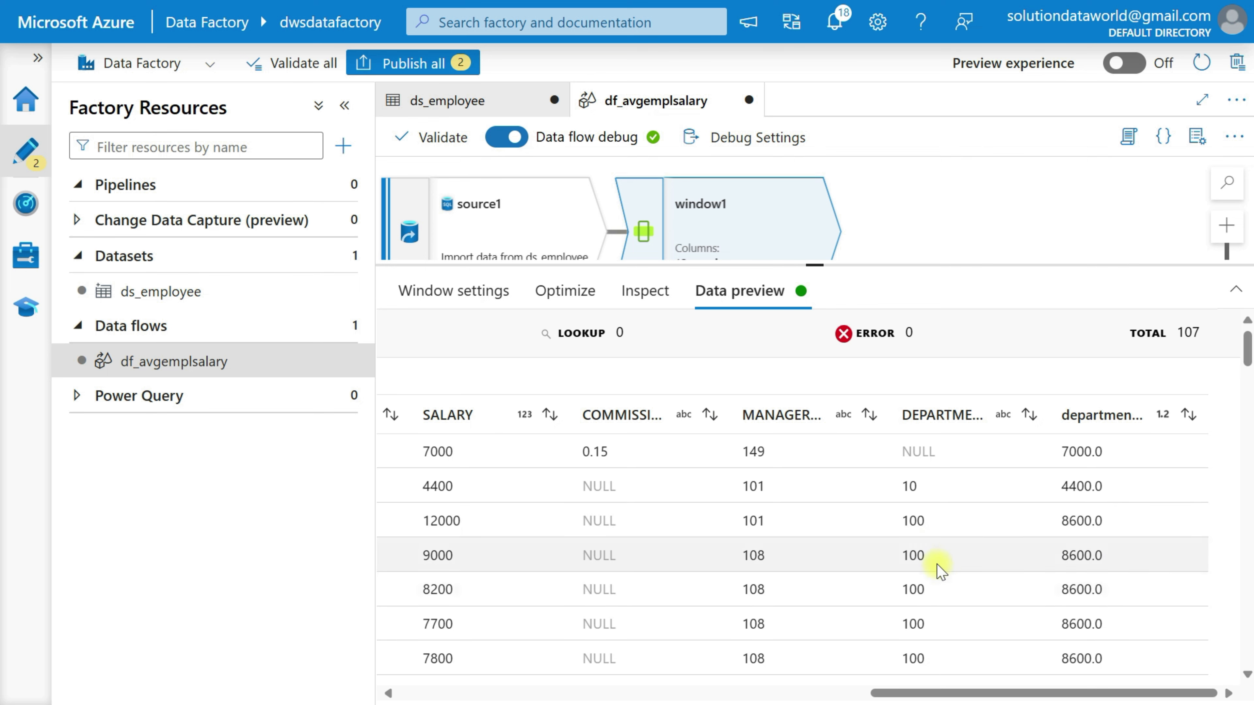
scroll(936, 585, "down", 3)
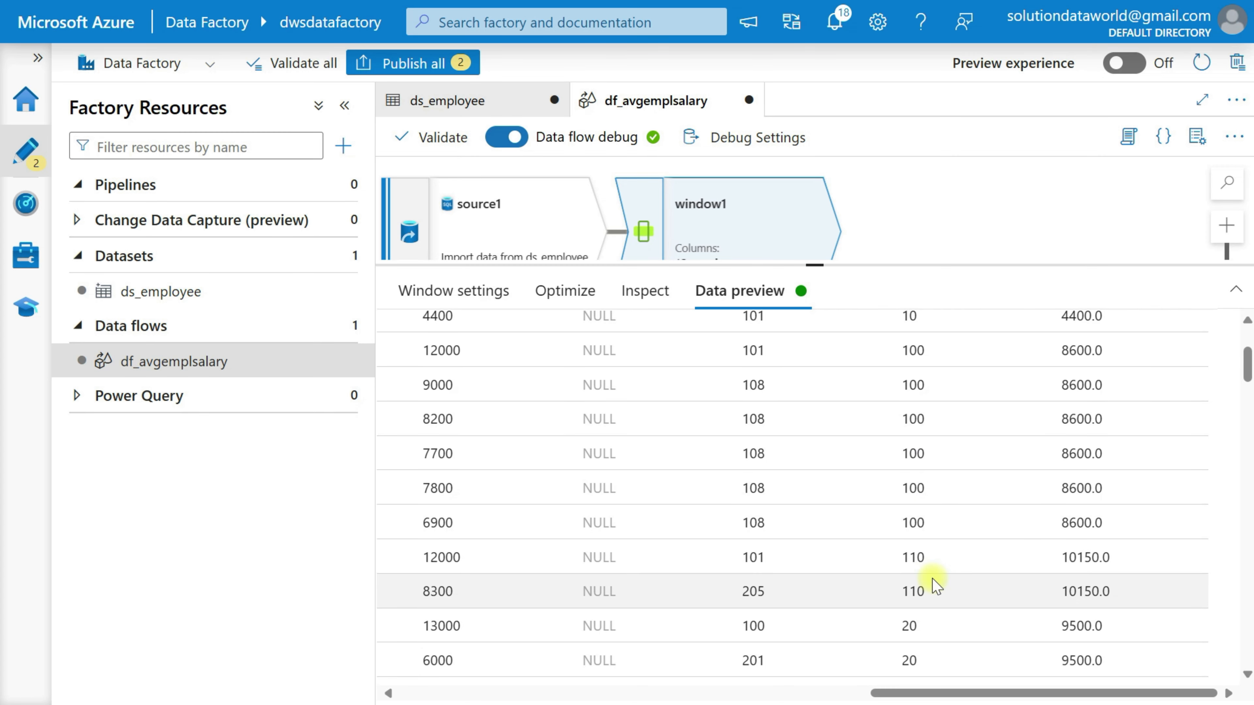
left_click_drag(933, 561, 939, 593)
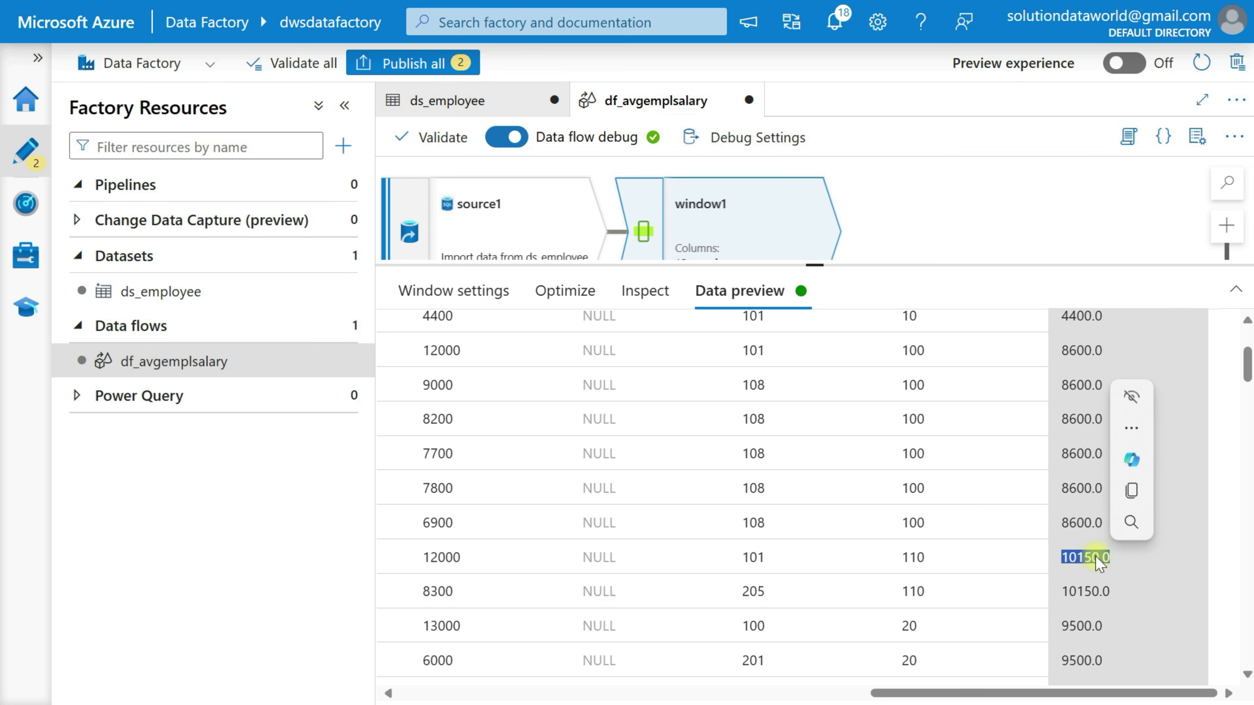
left_click(947, 564)
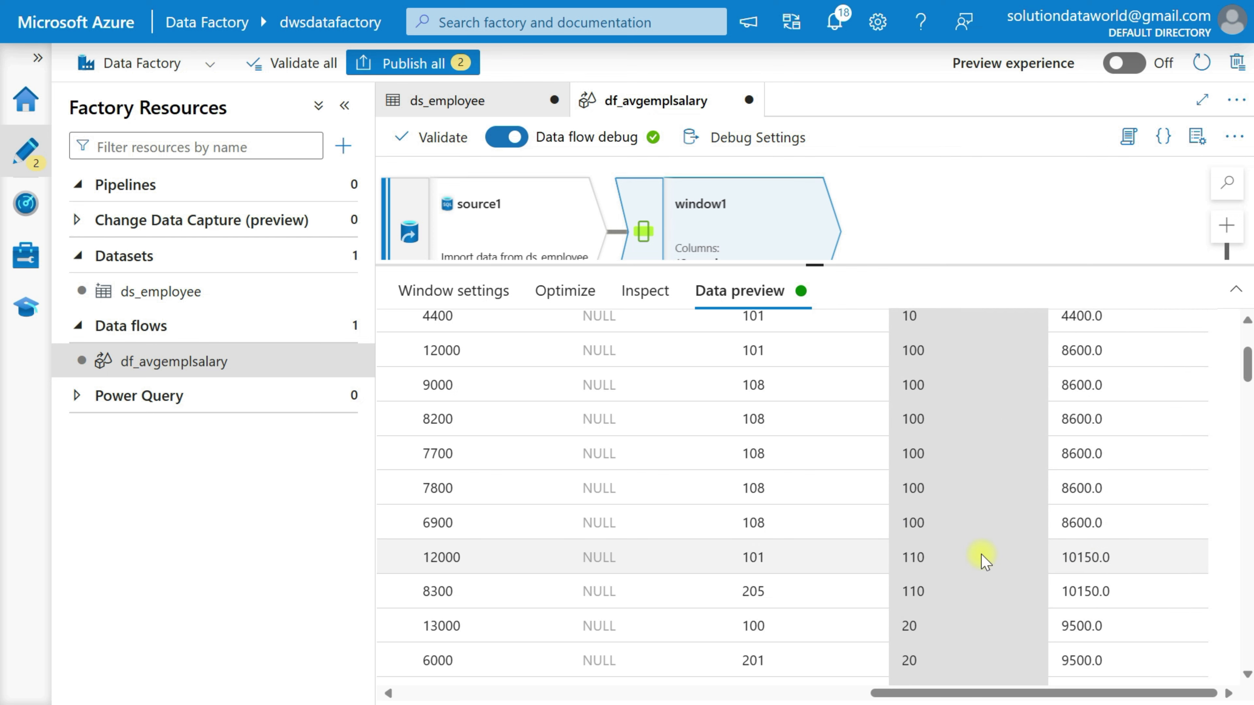
Add a Select transformation after window1 in the data flow
left_click_drag(814, 264, 818, 454)
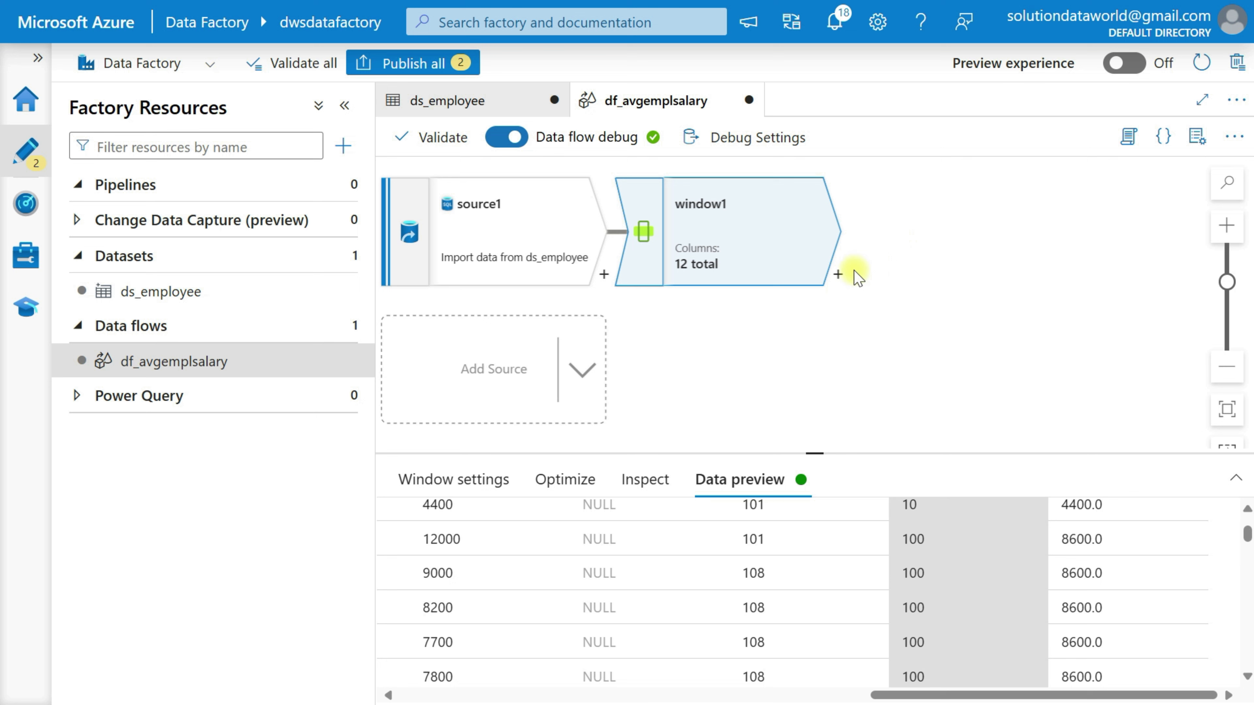
left_click(838, 274)
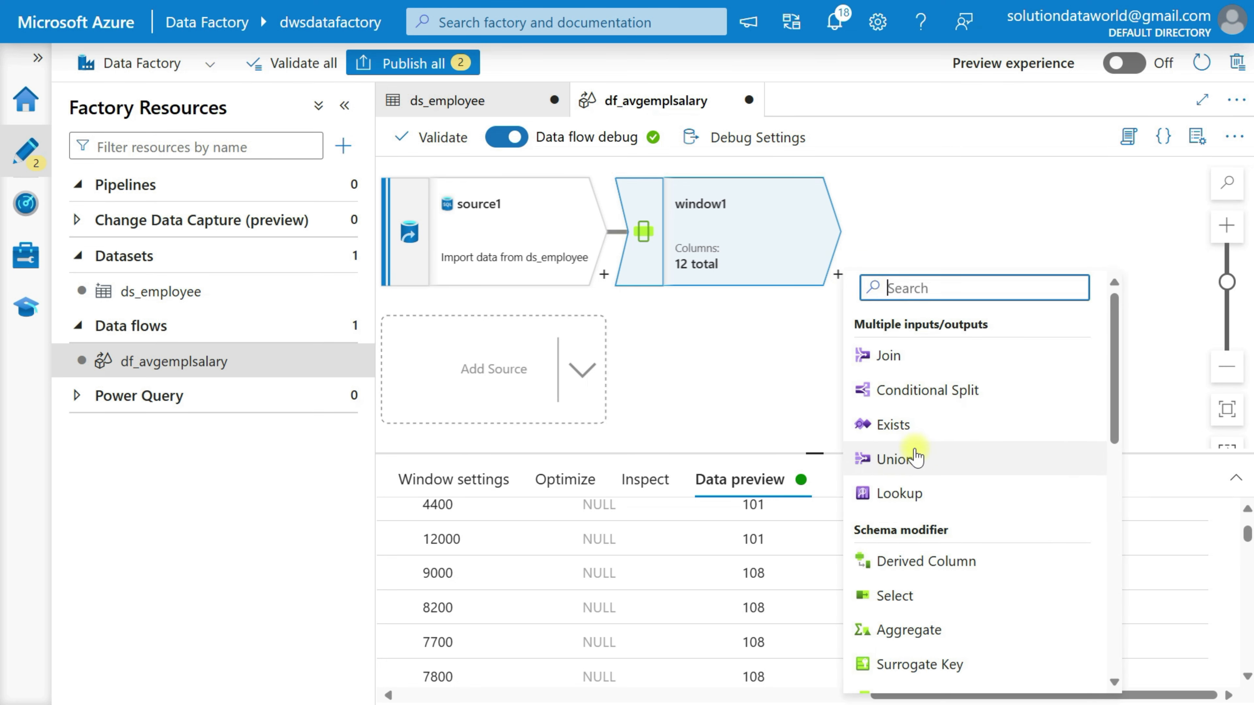
scroll(921, 465, "down", 2)
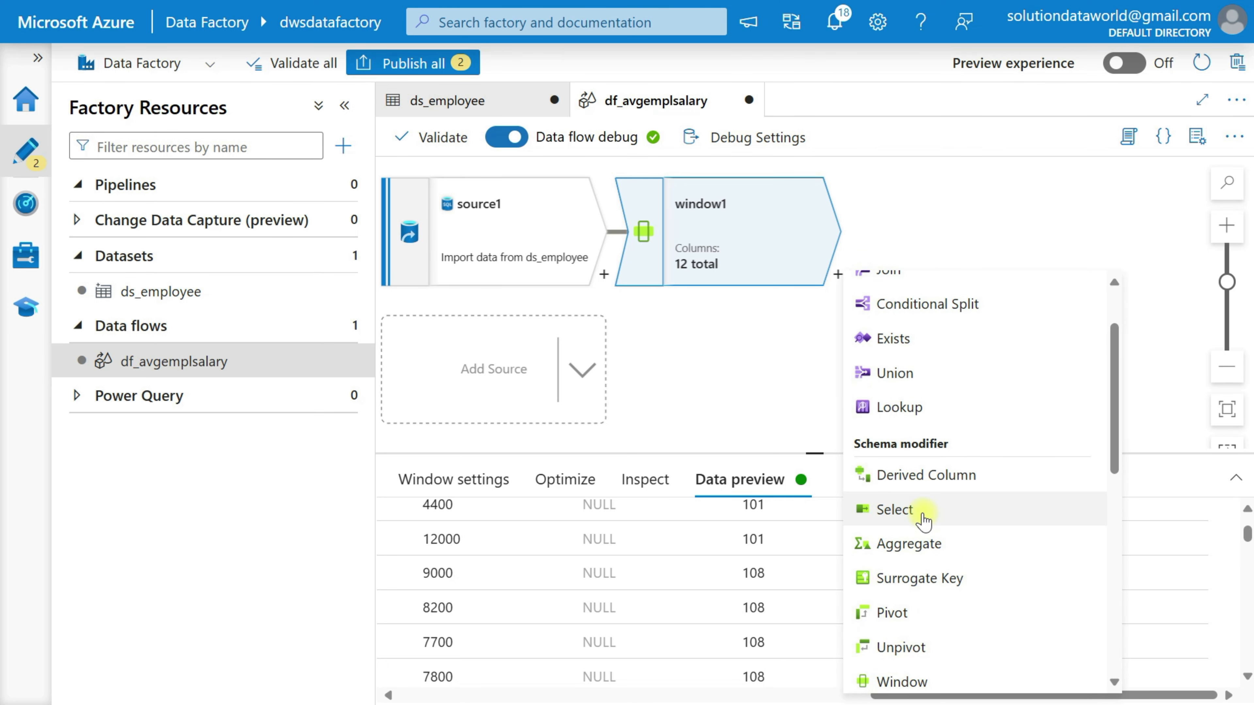
left_click(923, 514)
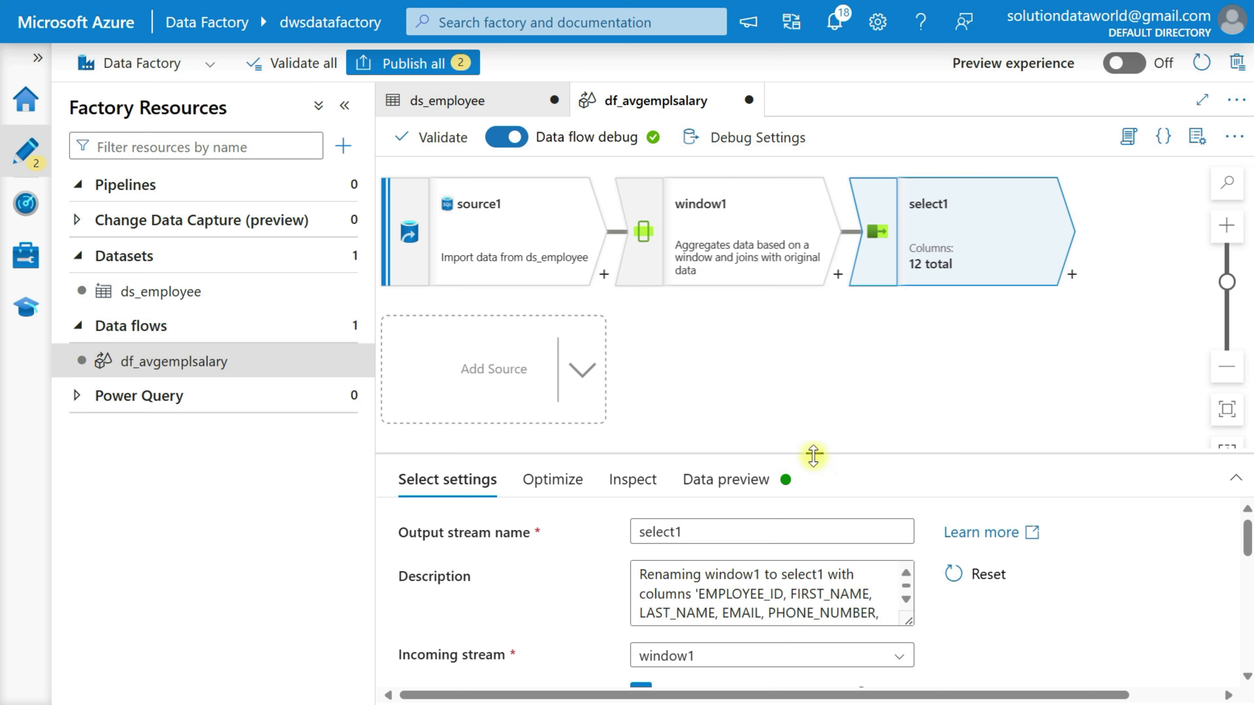
Remove all column mappings from the select1 transformation except EMPLOYEE_ID, SALARY and department_average_salary
left_click_drag(816, 454, 873, 342)
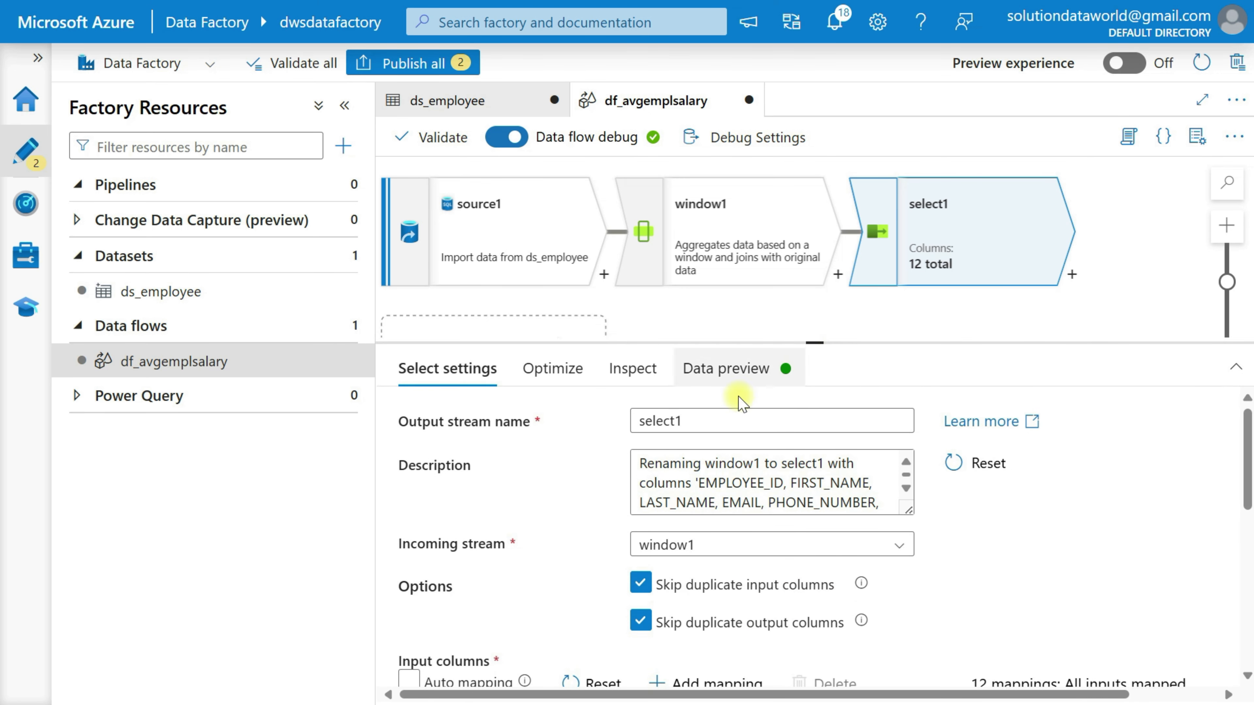
scroll(596, 519, "down", 4)
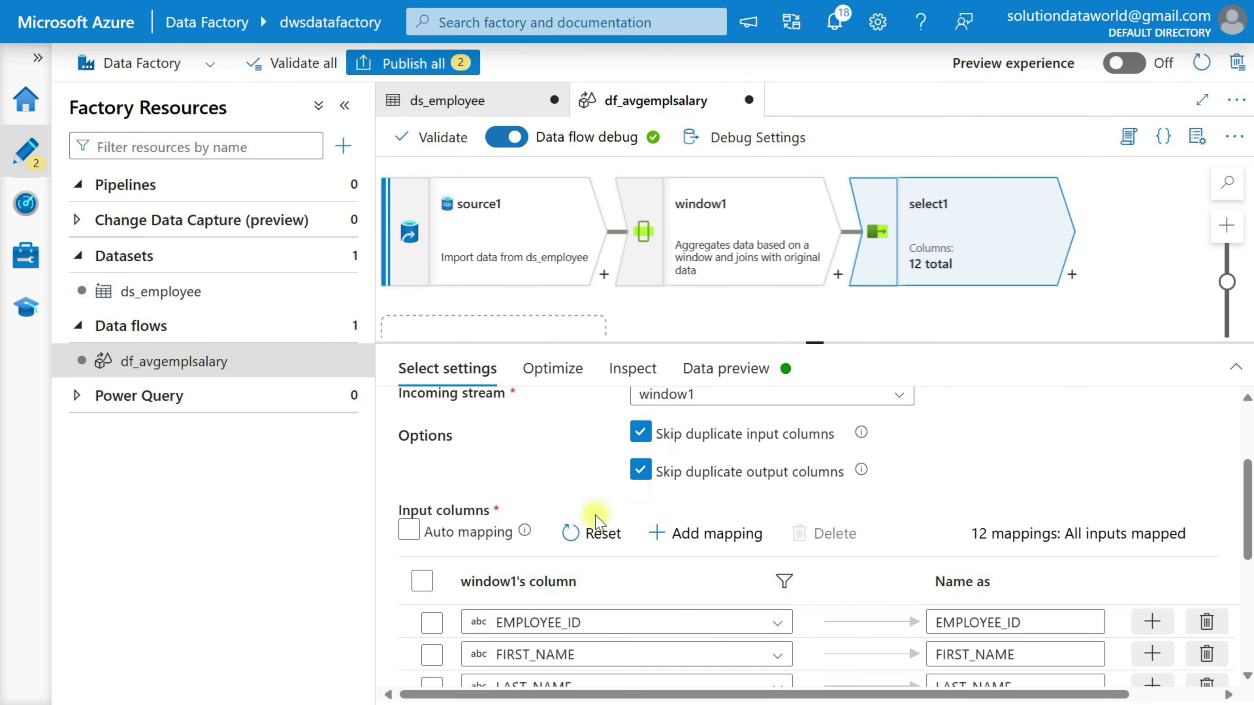
scroll(595, 514, "down", 3)
scroll(595, 516, "up", 2)
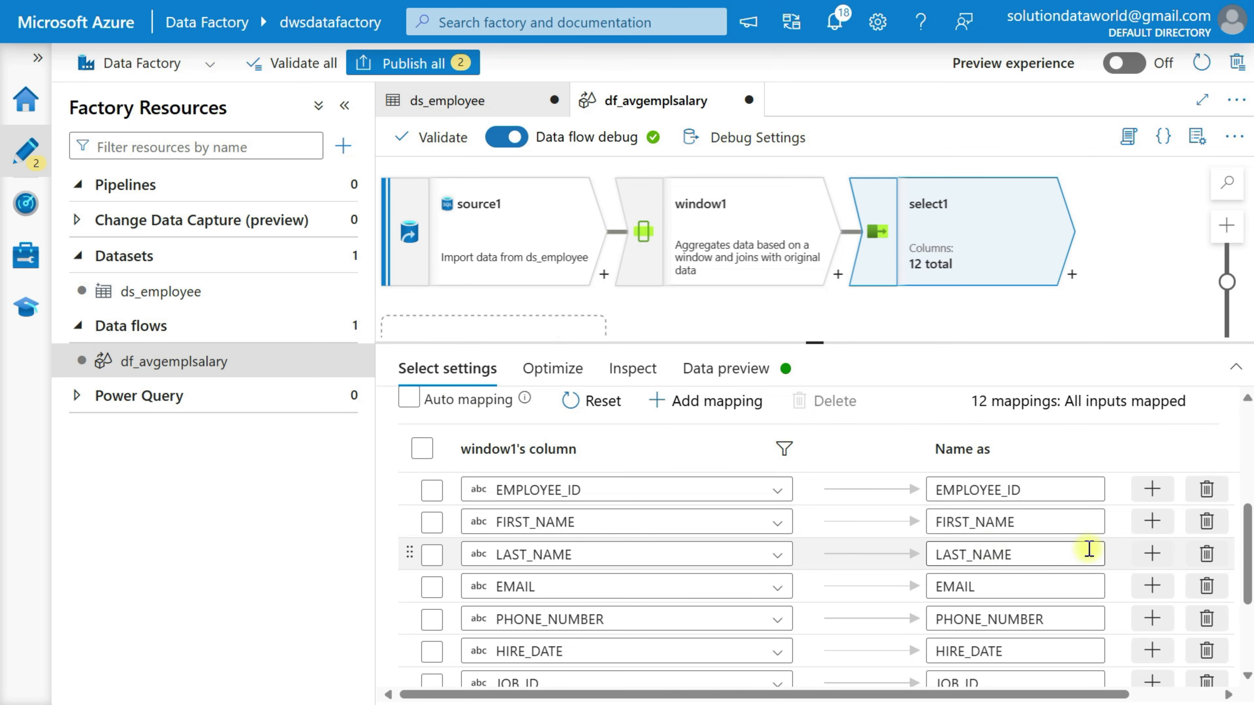
left_click(1205, 528)
left_click(1206, 547)
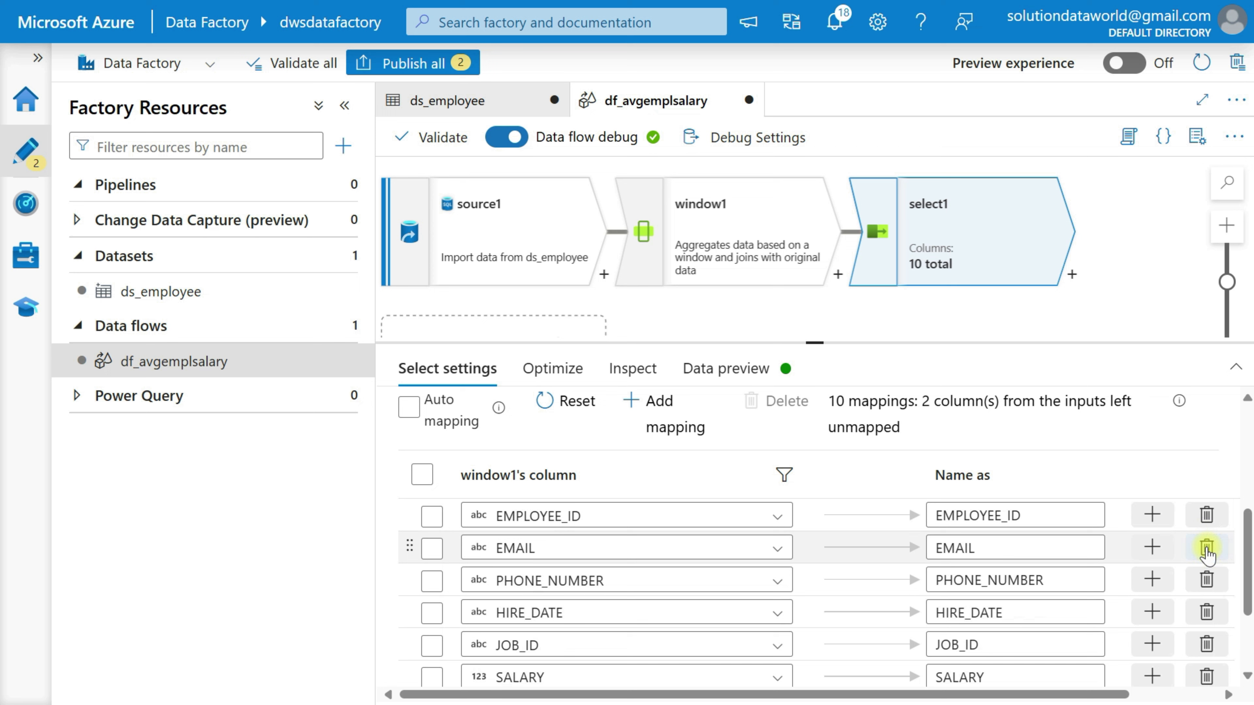
left_click(1205, 547)
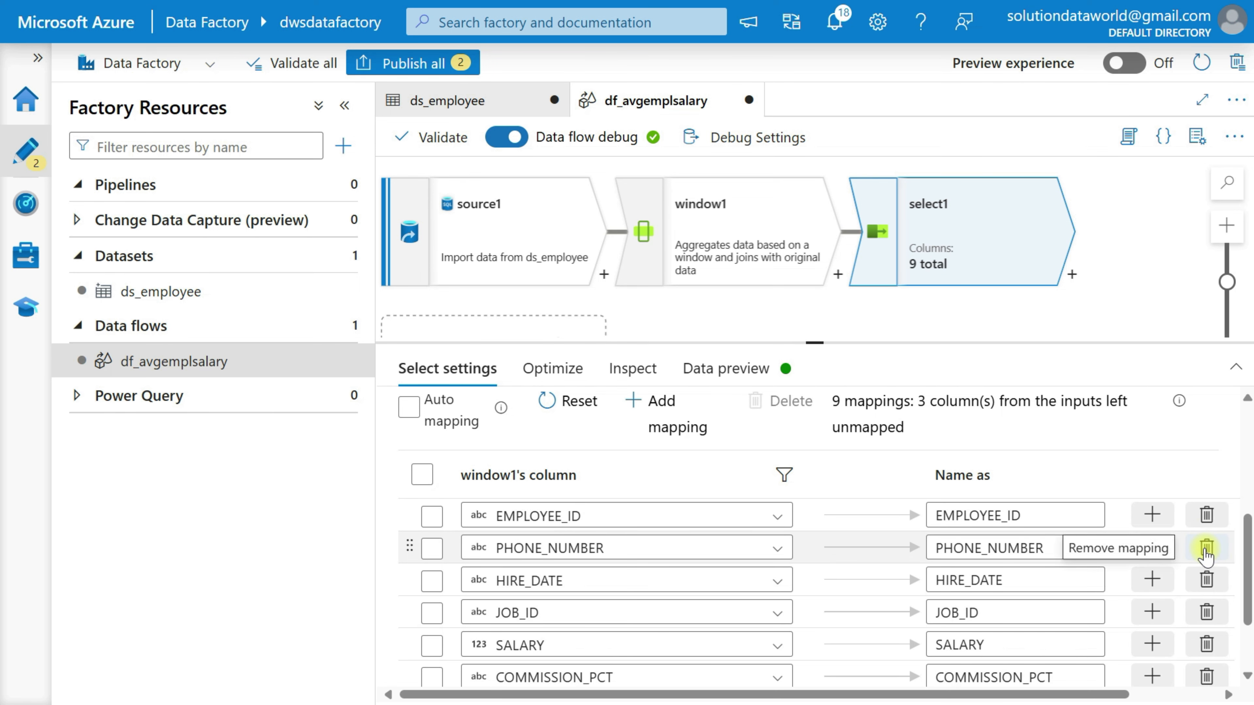
left_click(1206, 548)
left_click(1206, 548)
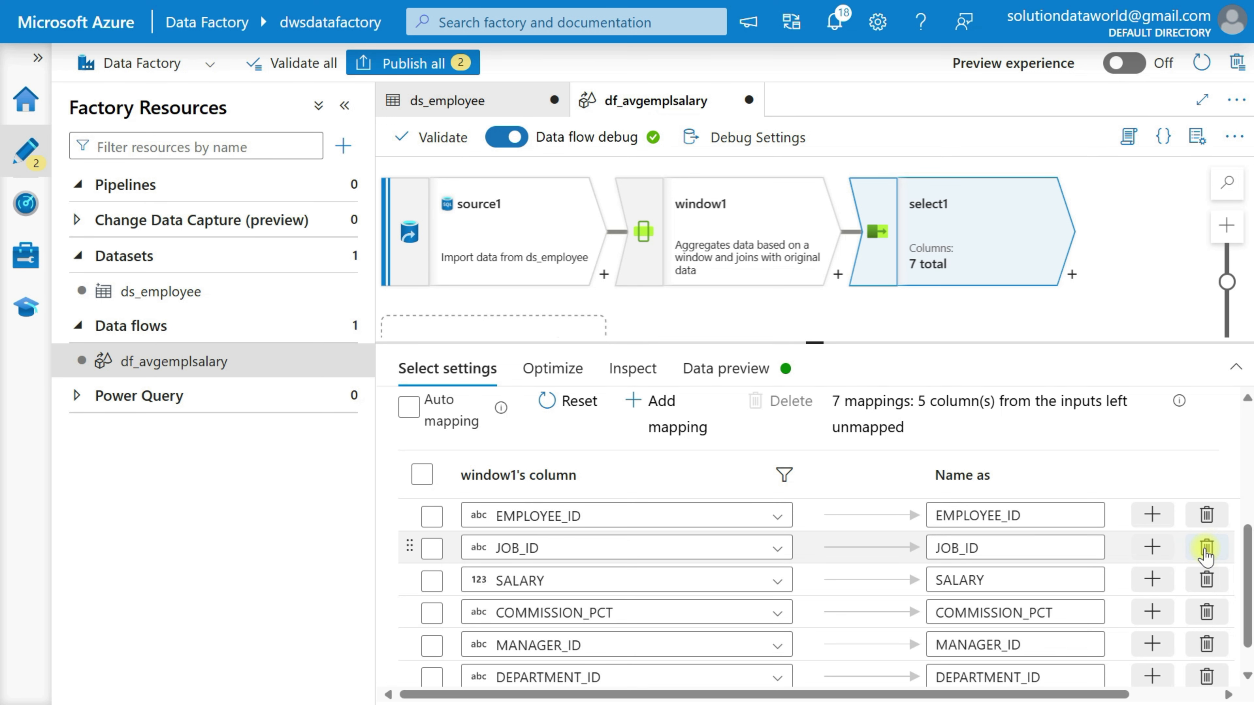
left_click(1206, 548)
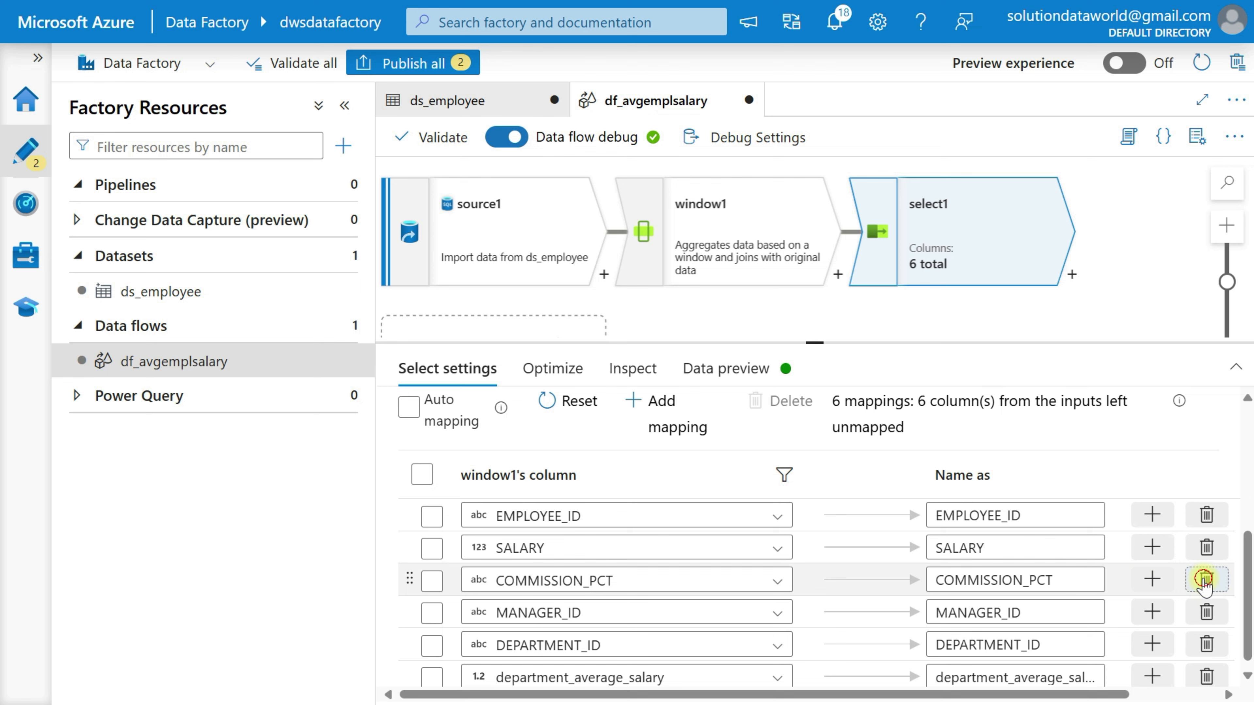
left_click(1205, 579)
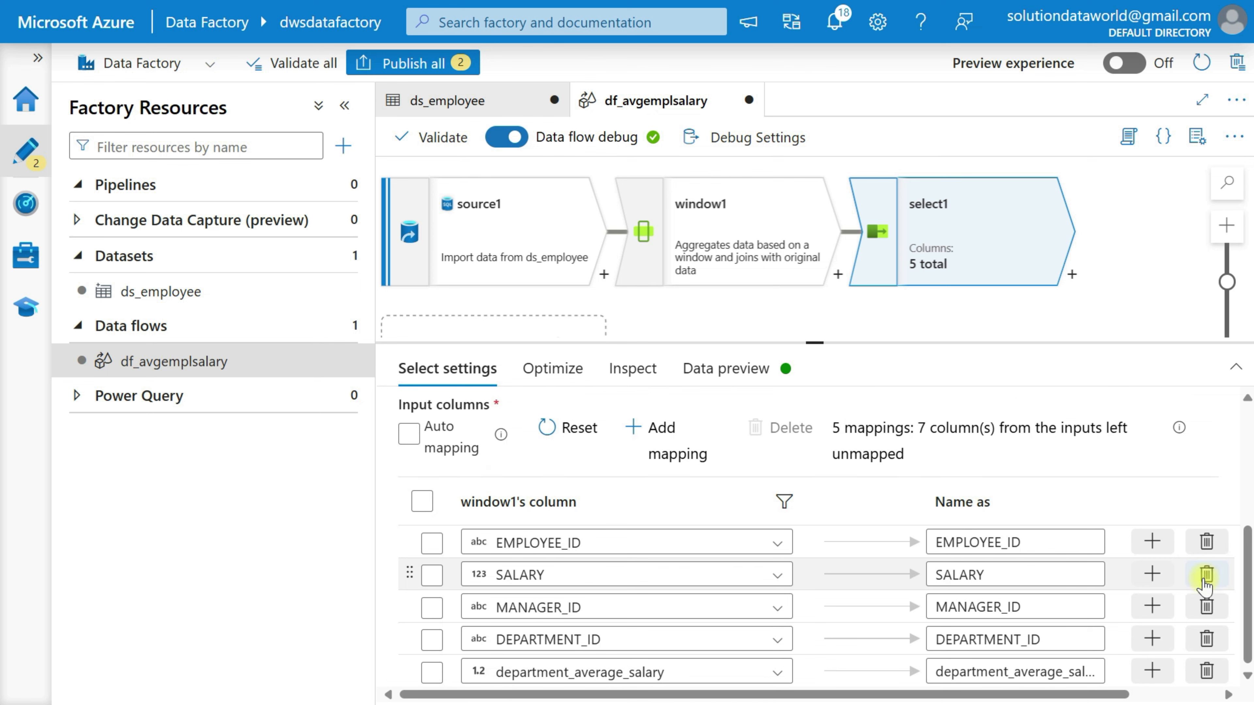
left_click(1207, 605)
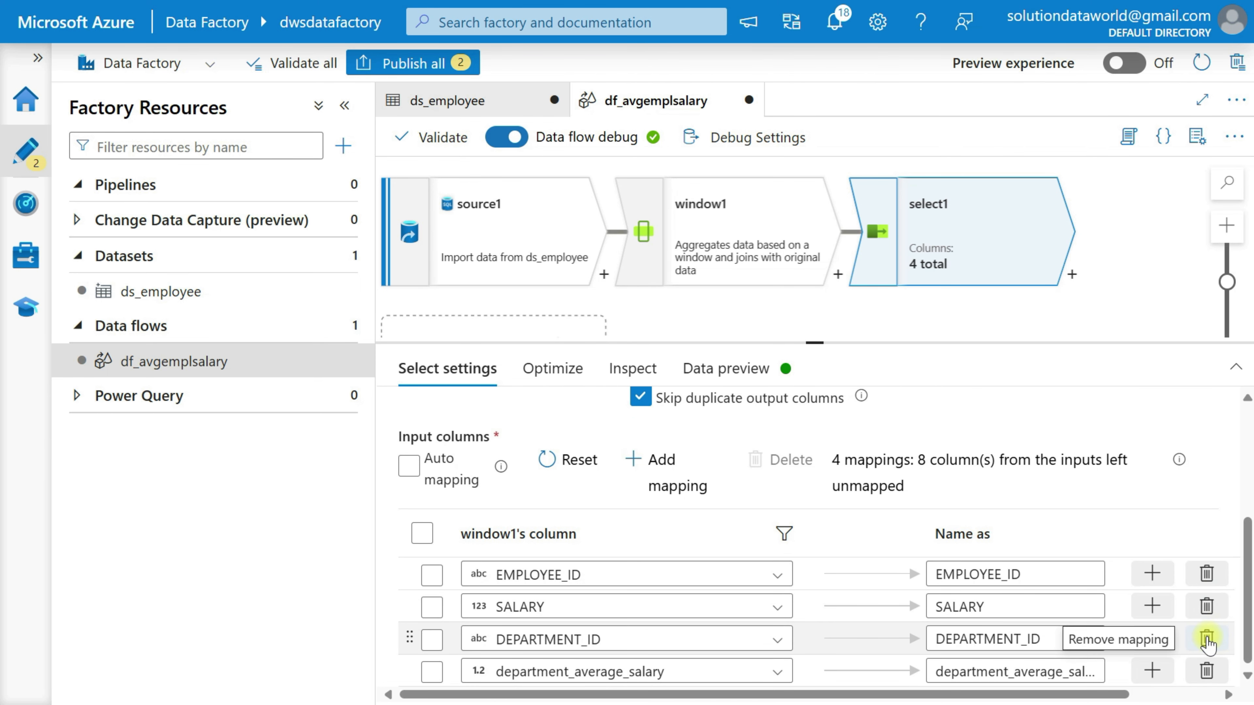
left_click(1207, 640)
Check the required result columns on the business scenario slide in PowerPoint and return to the data flow in Azure Data Factory
key("alt+Tab")
key("alt+Tab")
key("alt+Tab")
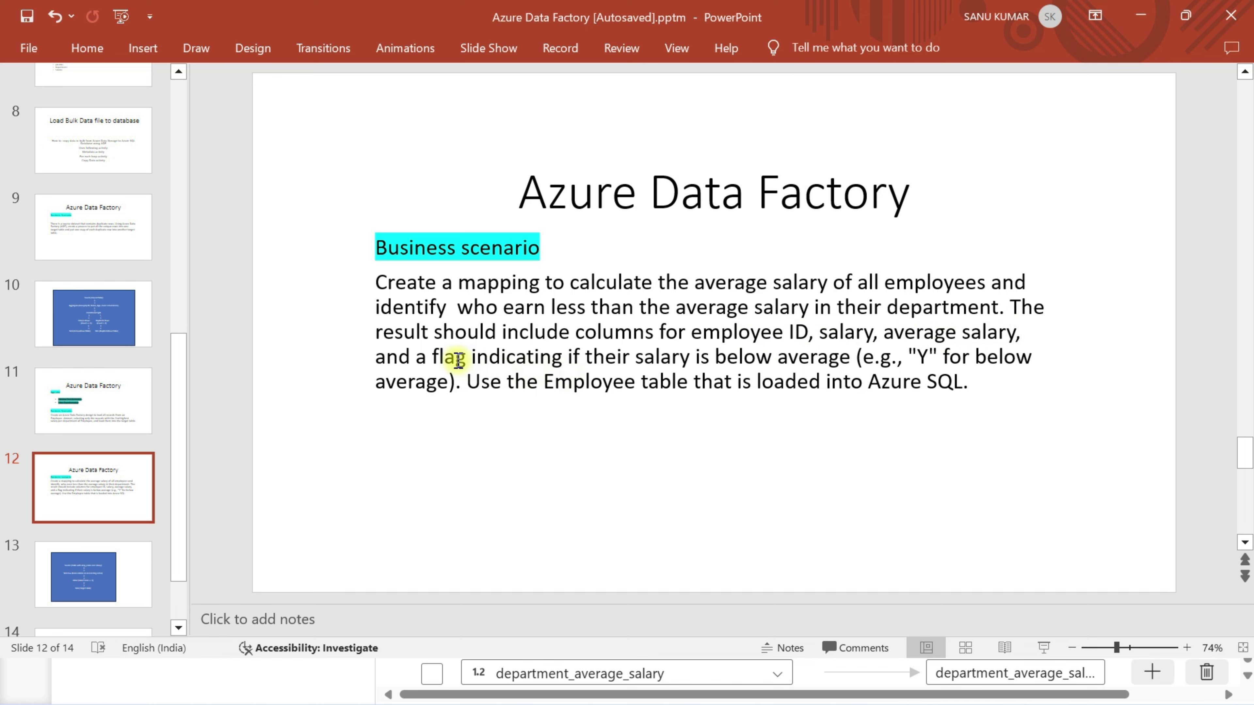
key("alt+Tab")
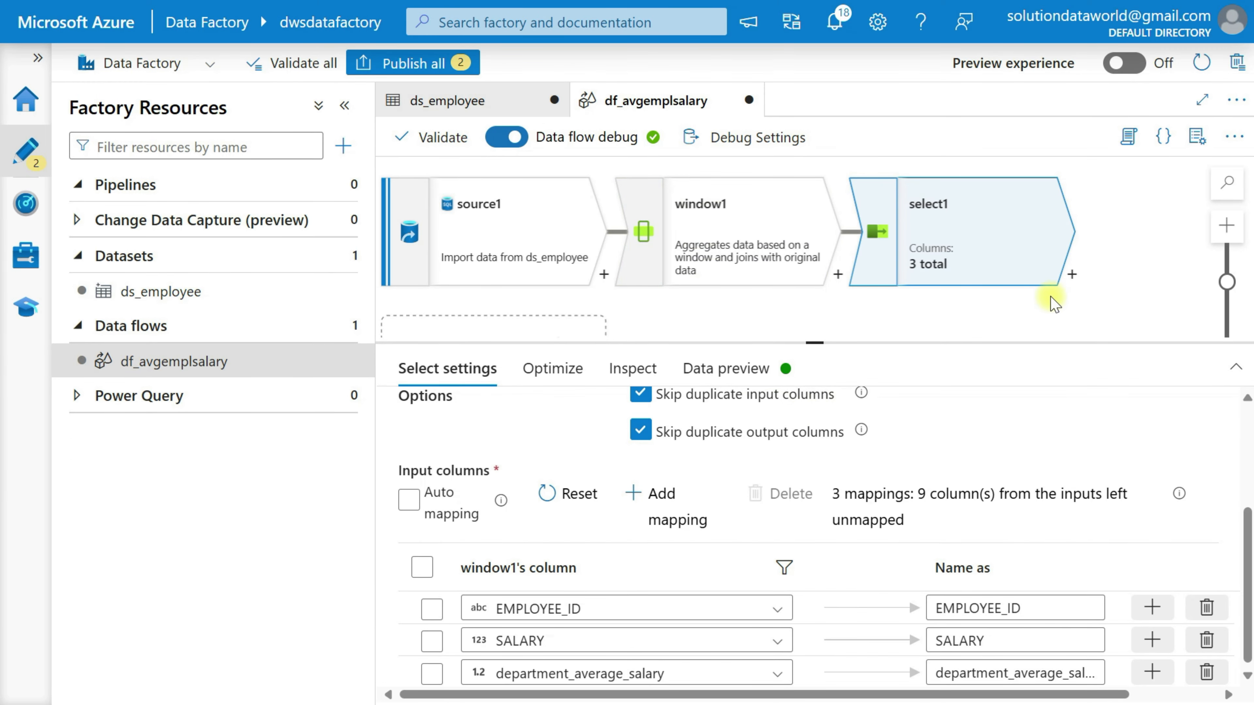
Add a Filter transformation after select1 in the data flow
left_click_drag(814, 342, 826, 408)
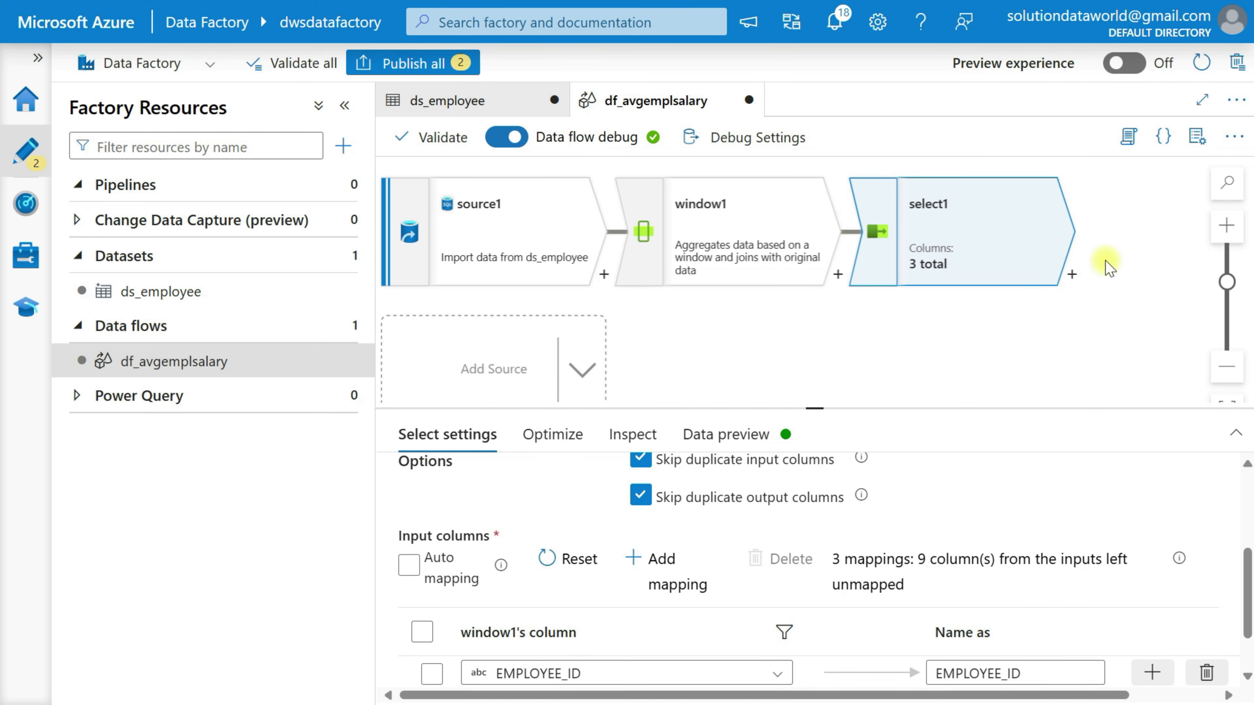
left_click(1073, 275)
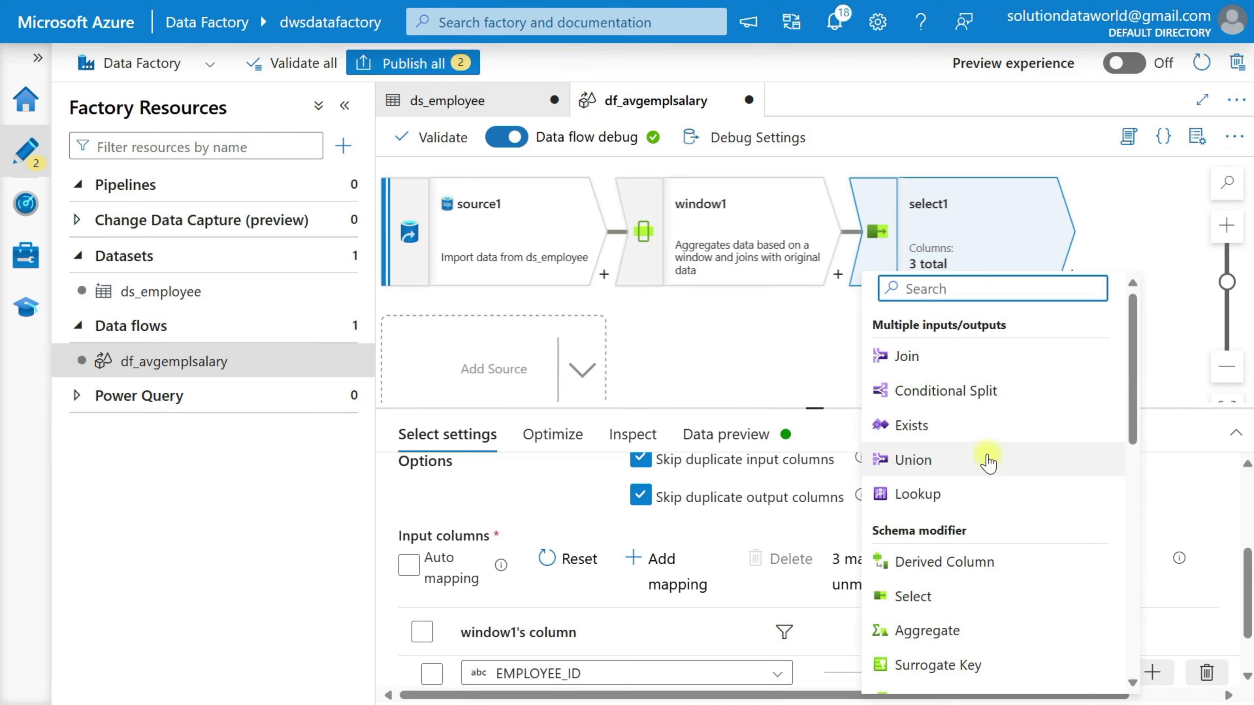
scroll(985, 489, "down", 5)
scroll(985, 496, "down", 5)
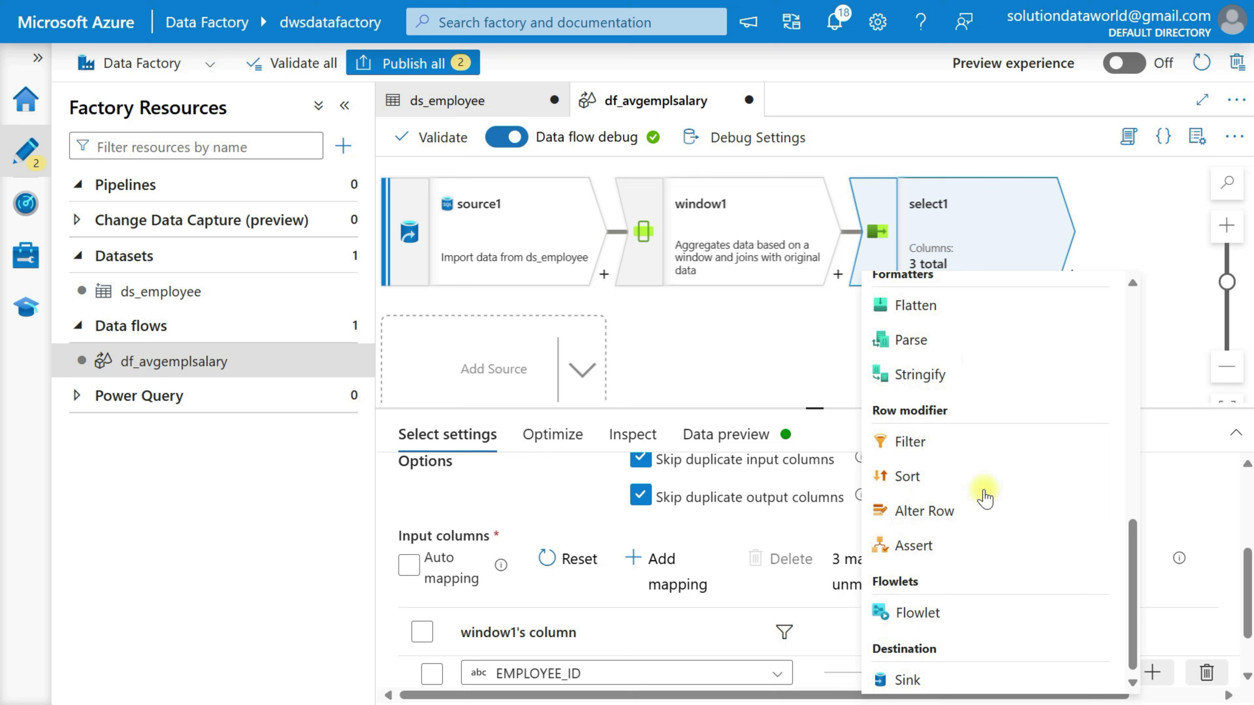
left_click(912, 437)
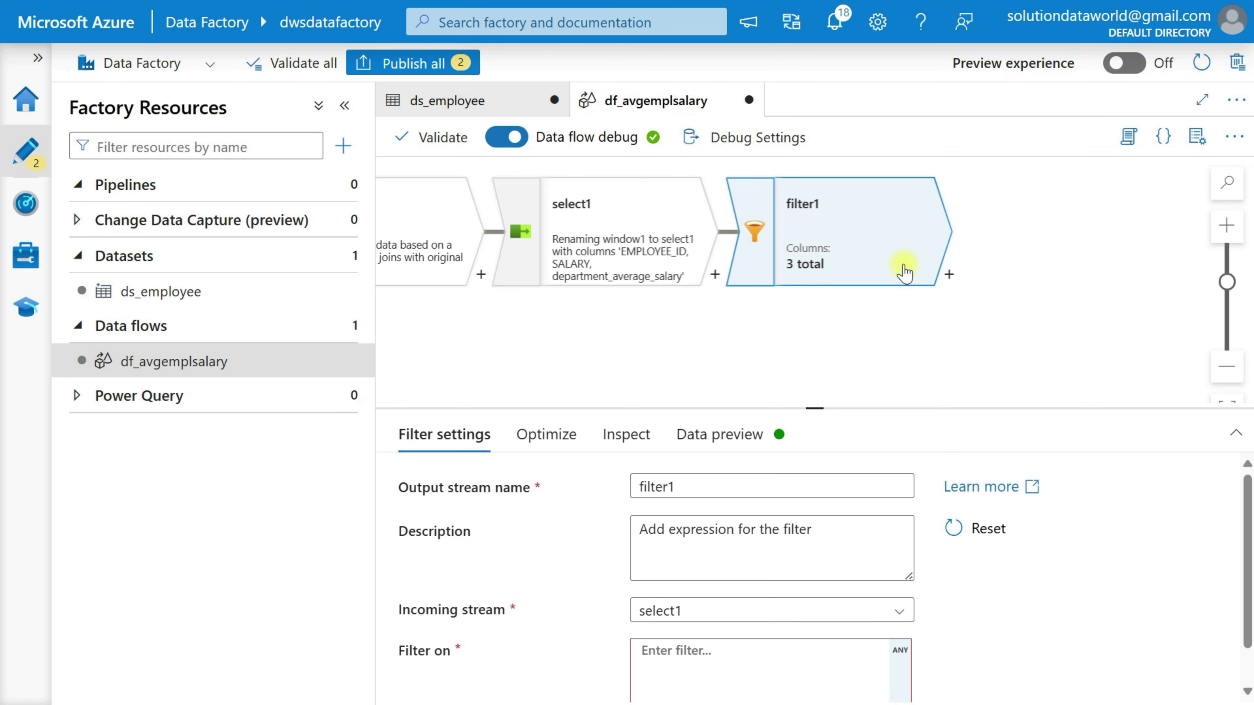
Build the filter condition SALARY < department_average_salary for filter1 in the expression builder and save it
left_click_drag(818, 409, 850, 305)
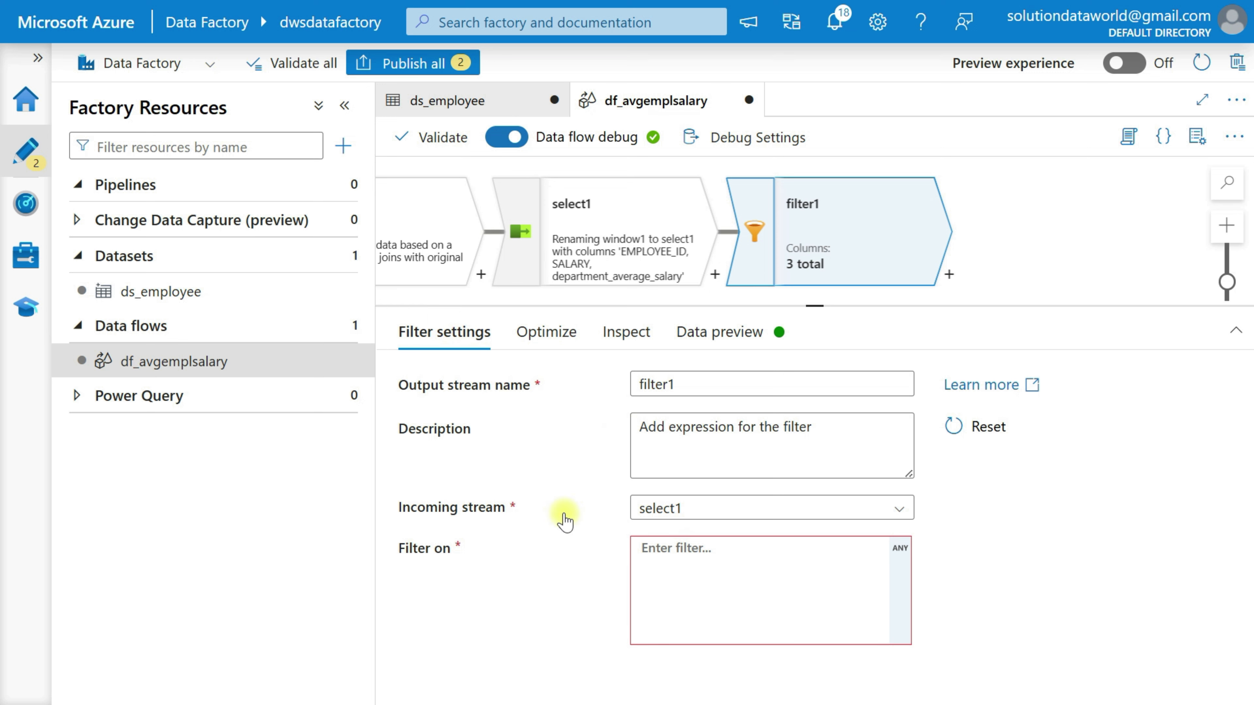
left_click(719, 583)
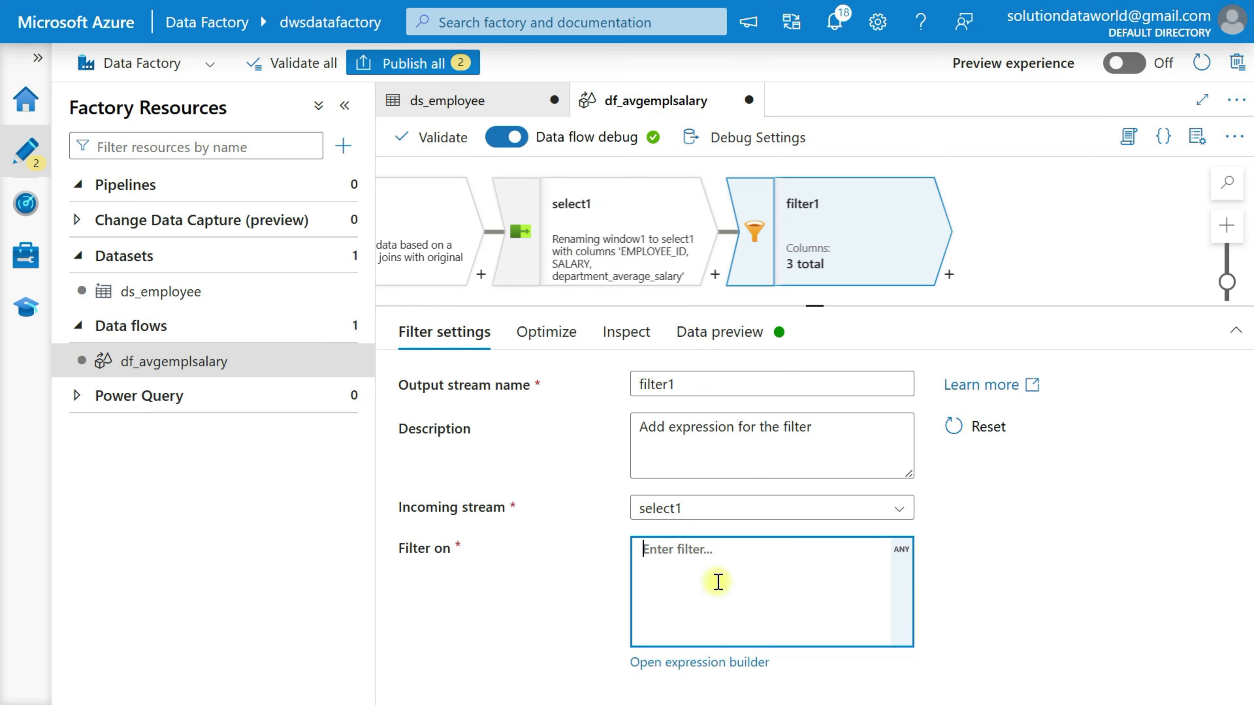
left_click(901, 549)
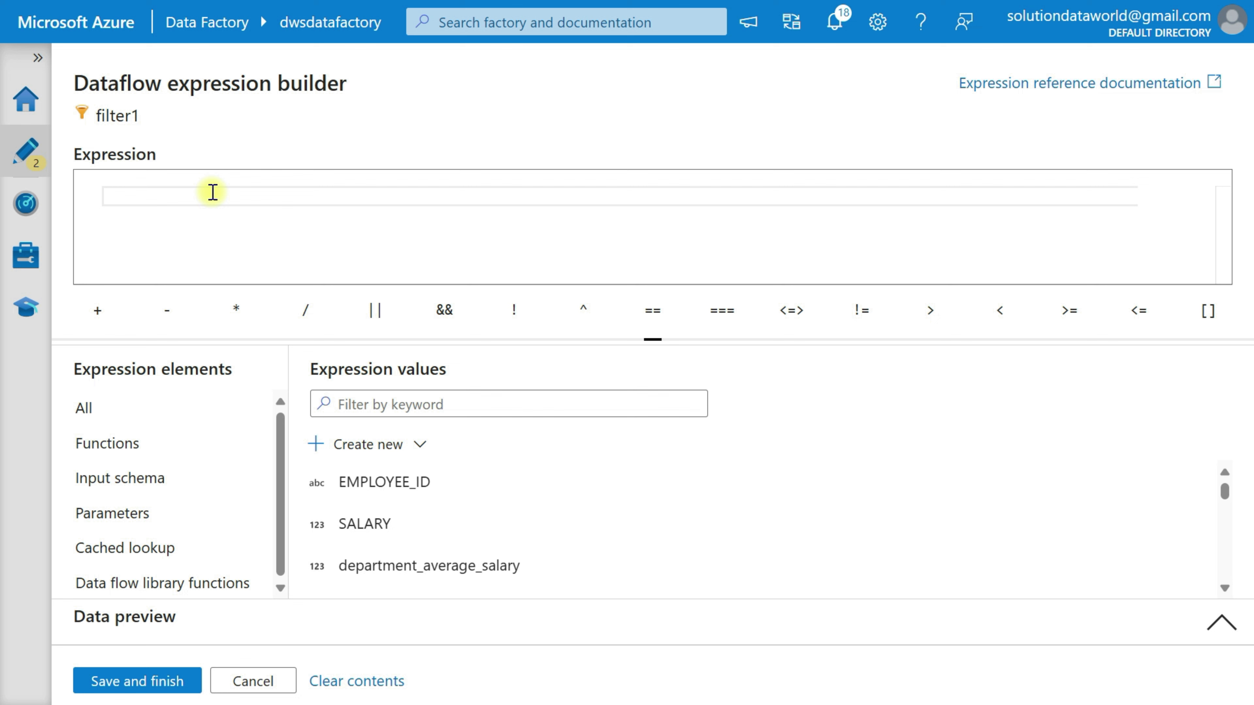
type("salar")
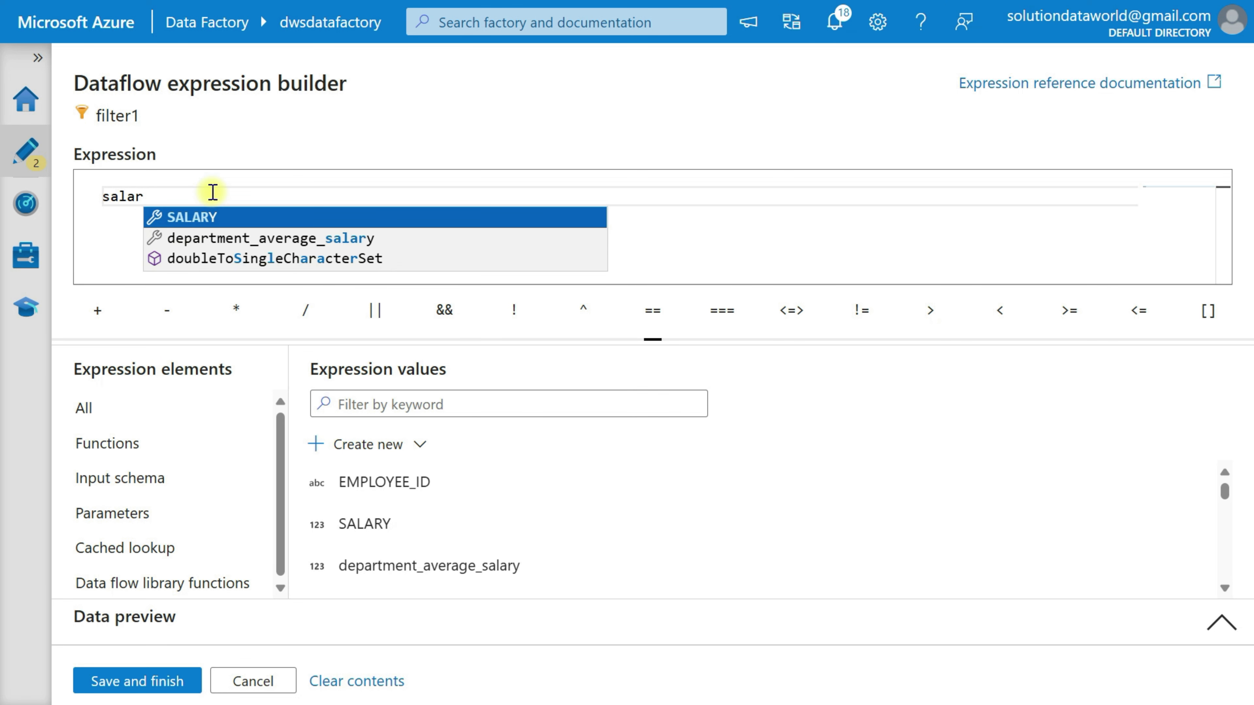
key("Tab")
type("< ")
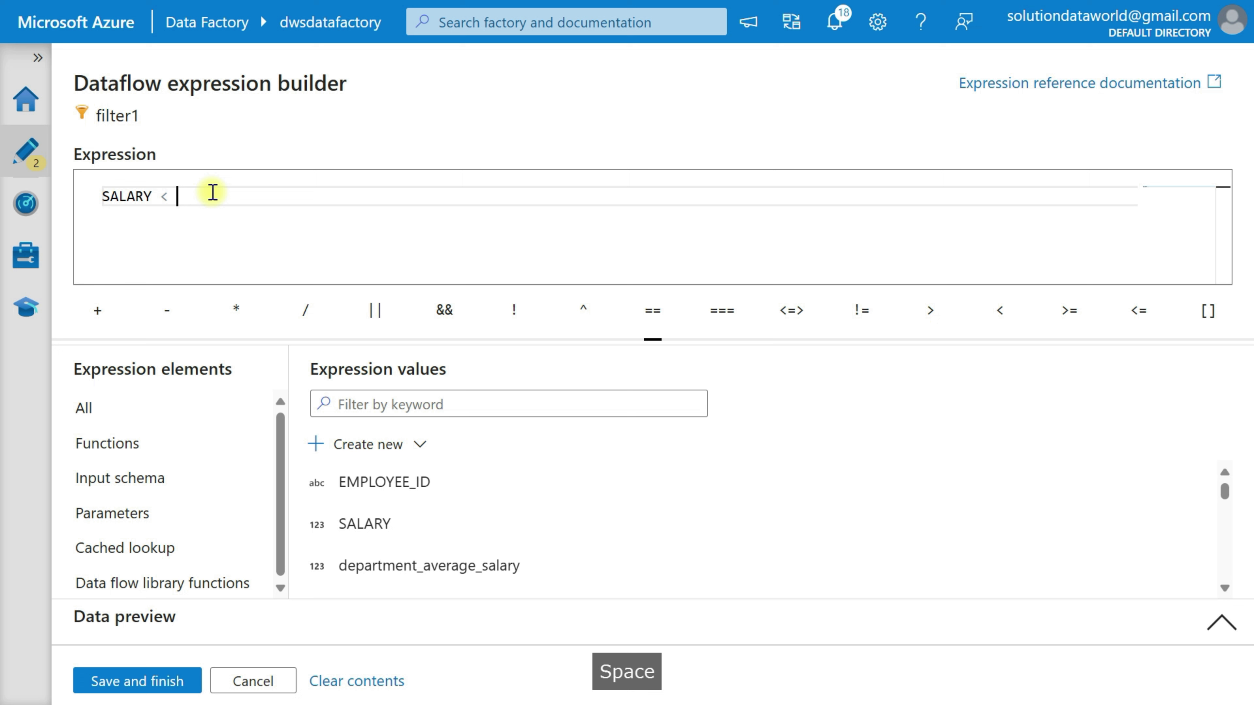
type("av")
key("Tab")
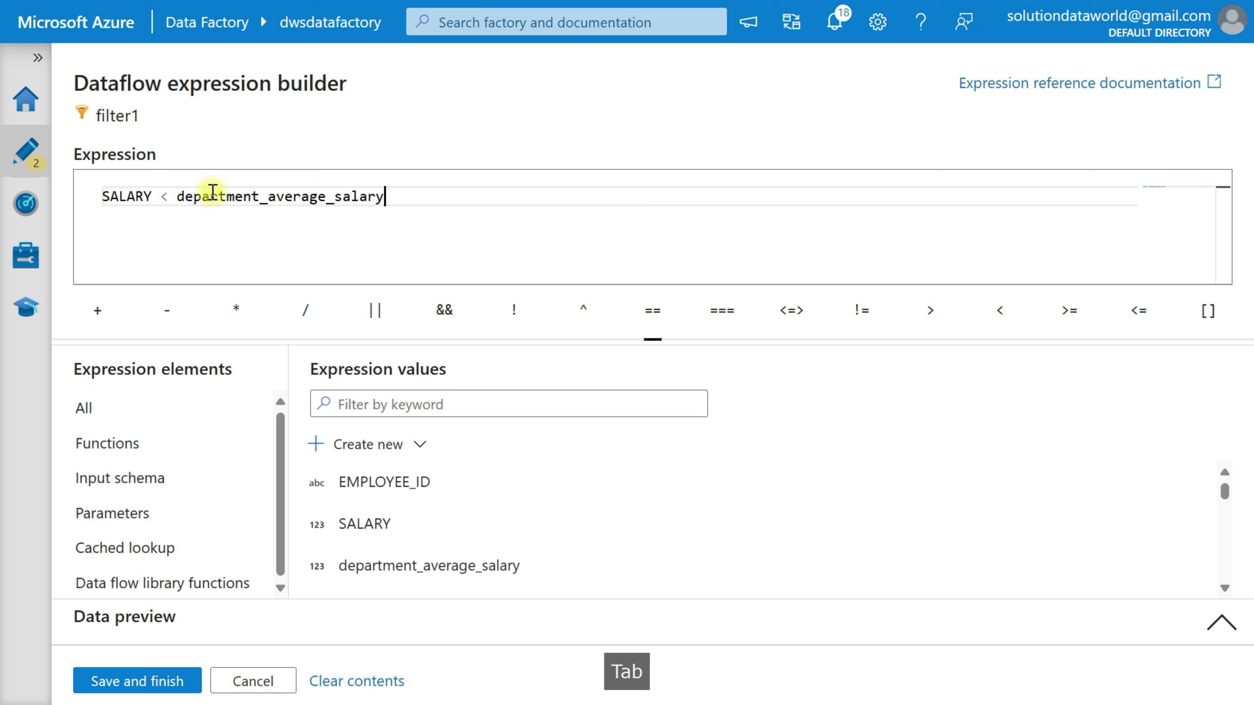
left_click_drag(173, 197, 386, 197)
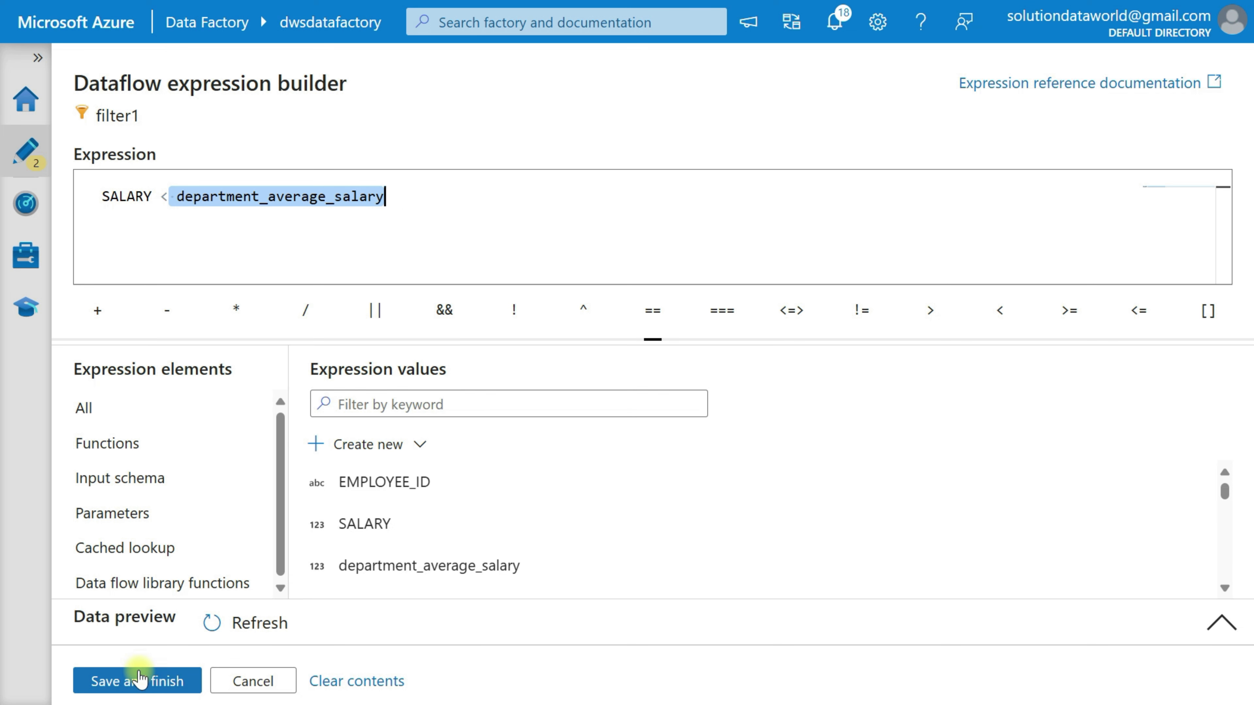
left_click(139, 675)
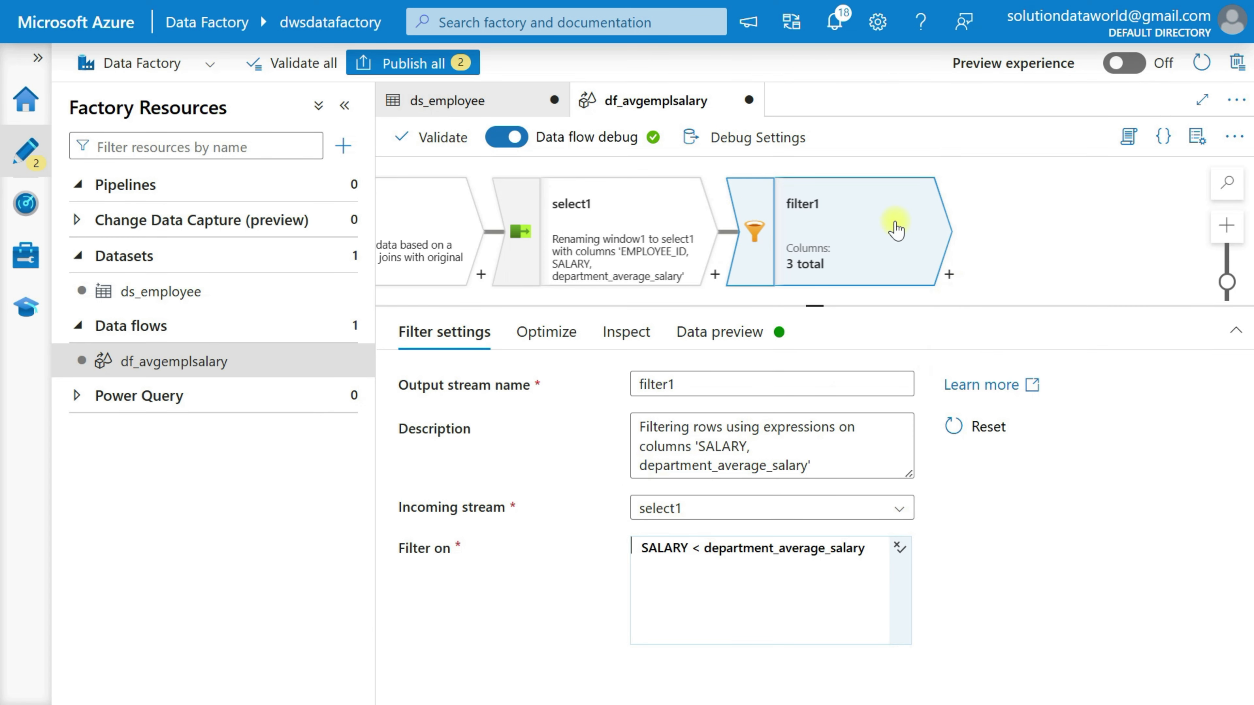
Load the data preview of filter1 and compare each employee's salary with the department average
left_click(715, 343)
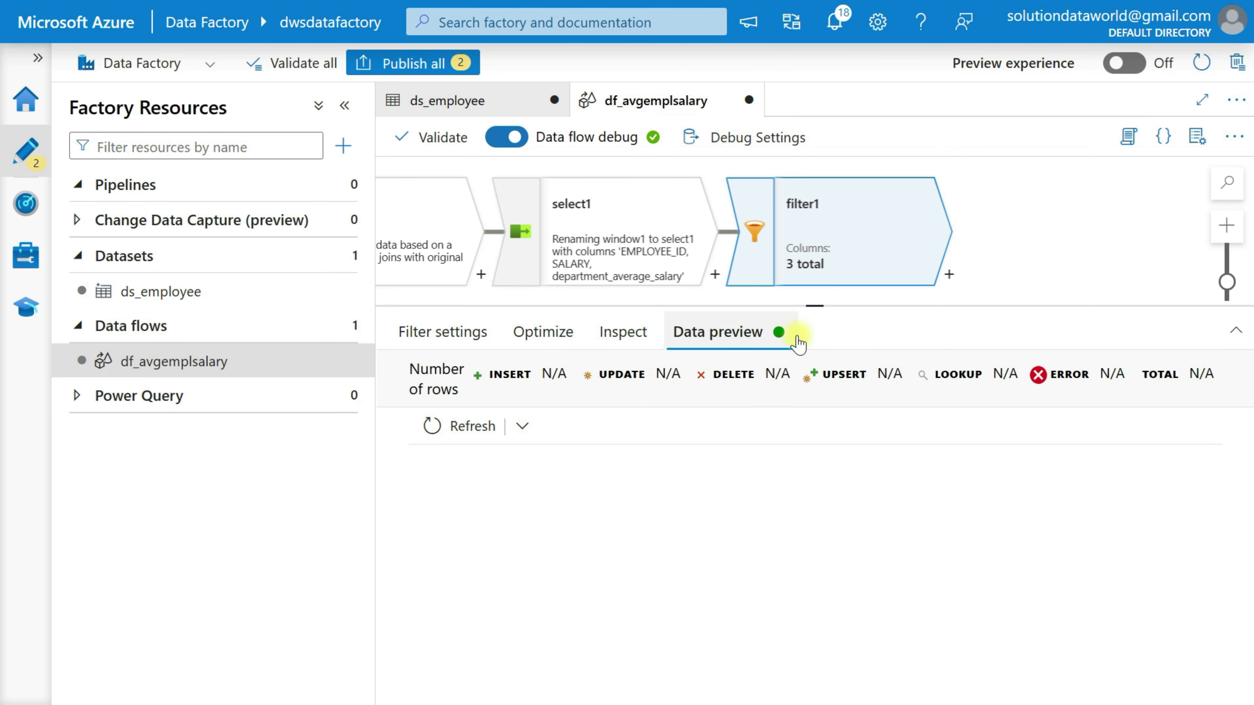
left_click(464, 428)
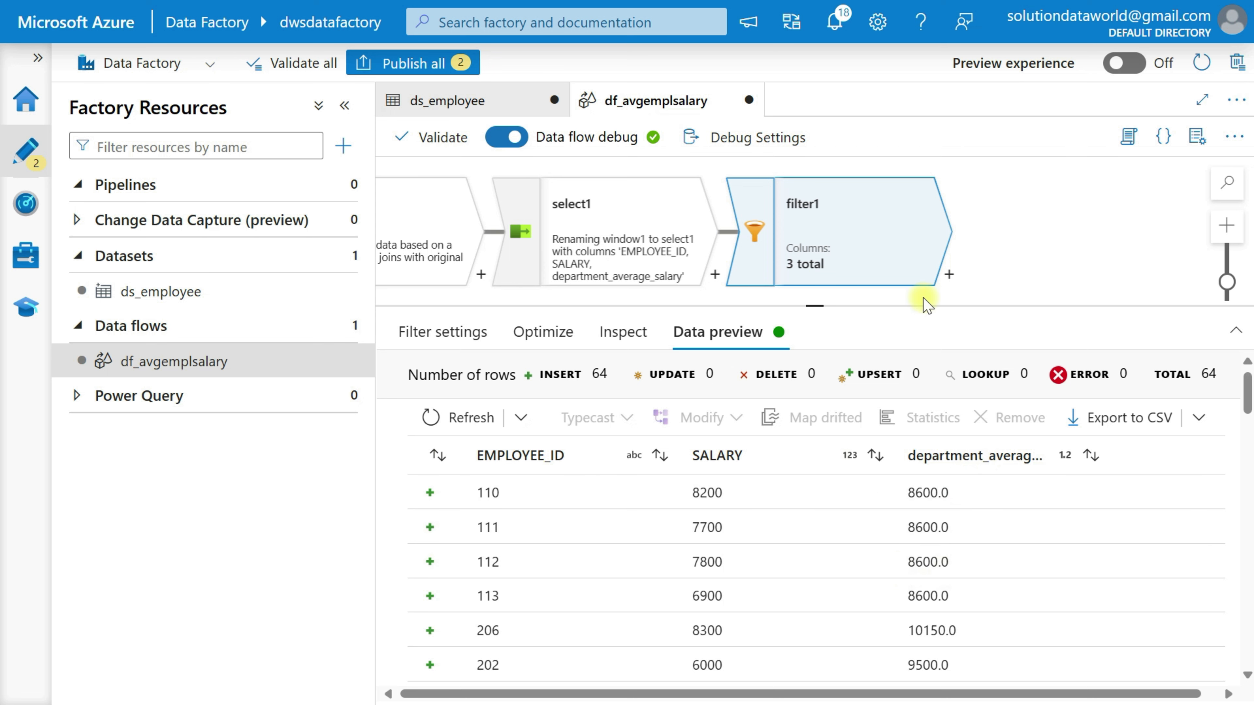
left_click_drag(820, 307, 820, 413)
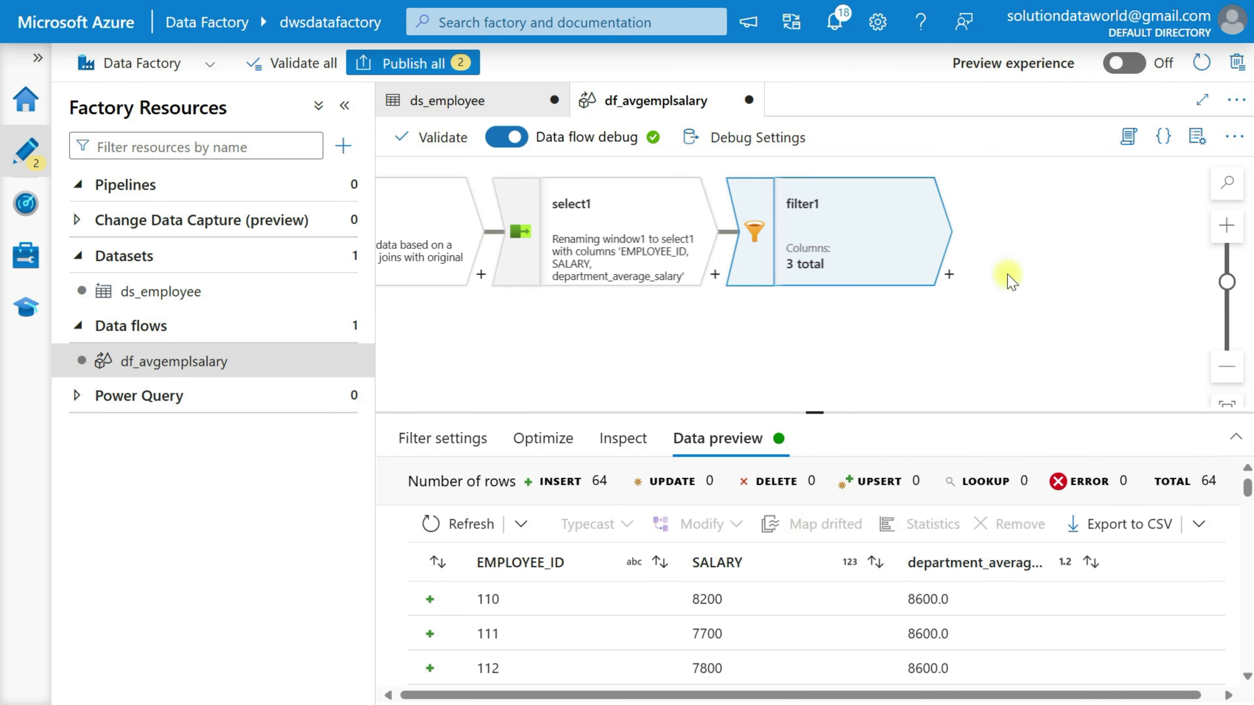
Add a Derived Column transformation after filter1 with a column named Below_avg_flag and the expression 'Y'
left_click(949, 275)
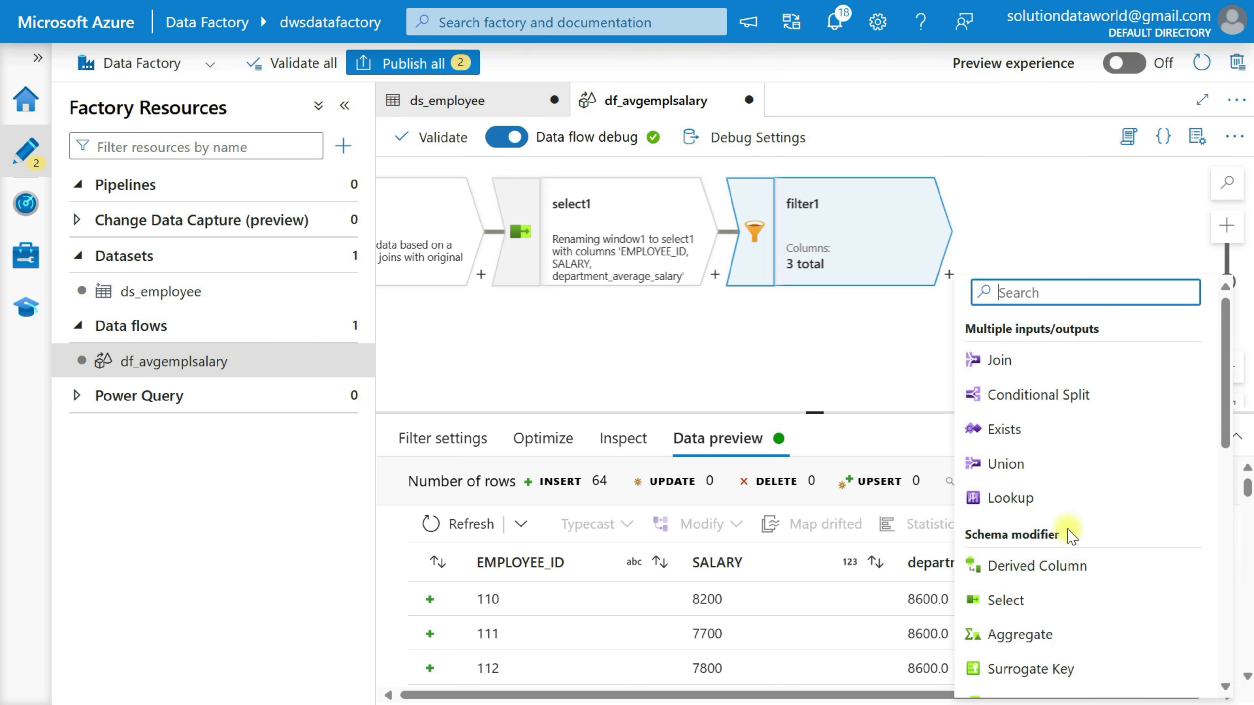
left_click(1055, 566)
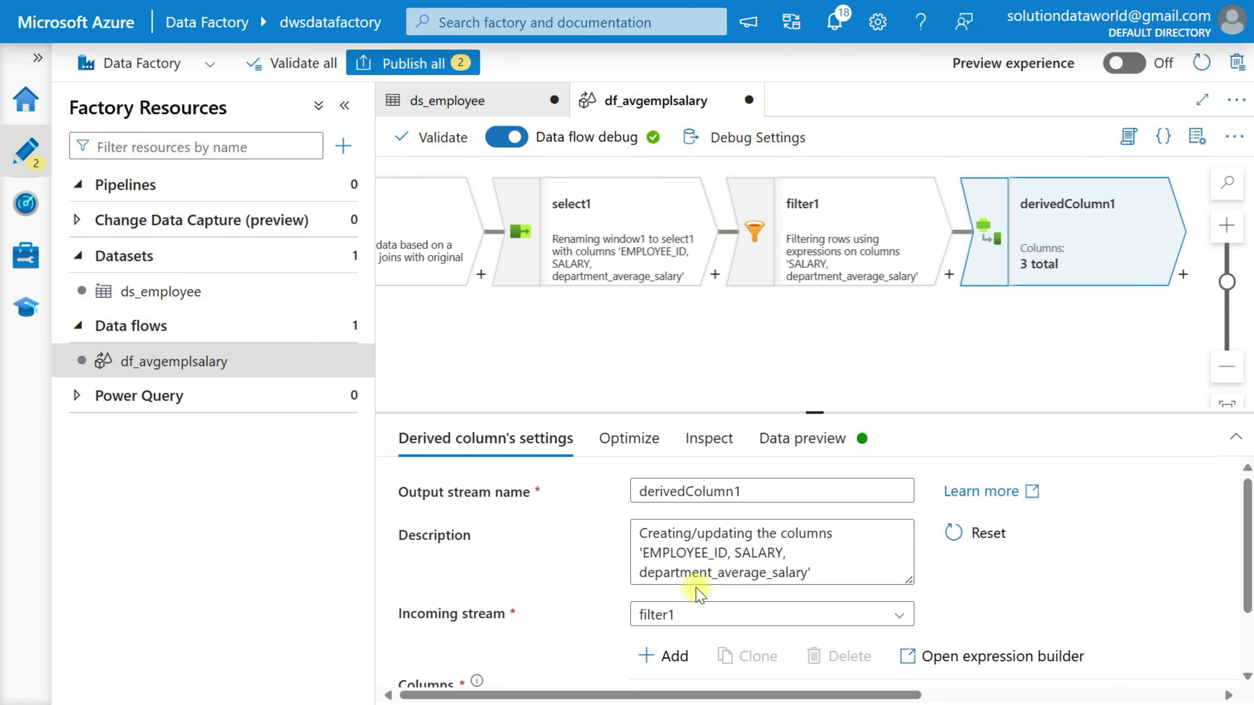
scroll(698, 591, "down", 2)
left_click(746, 666)
type("Below_avg_flag")
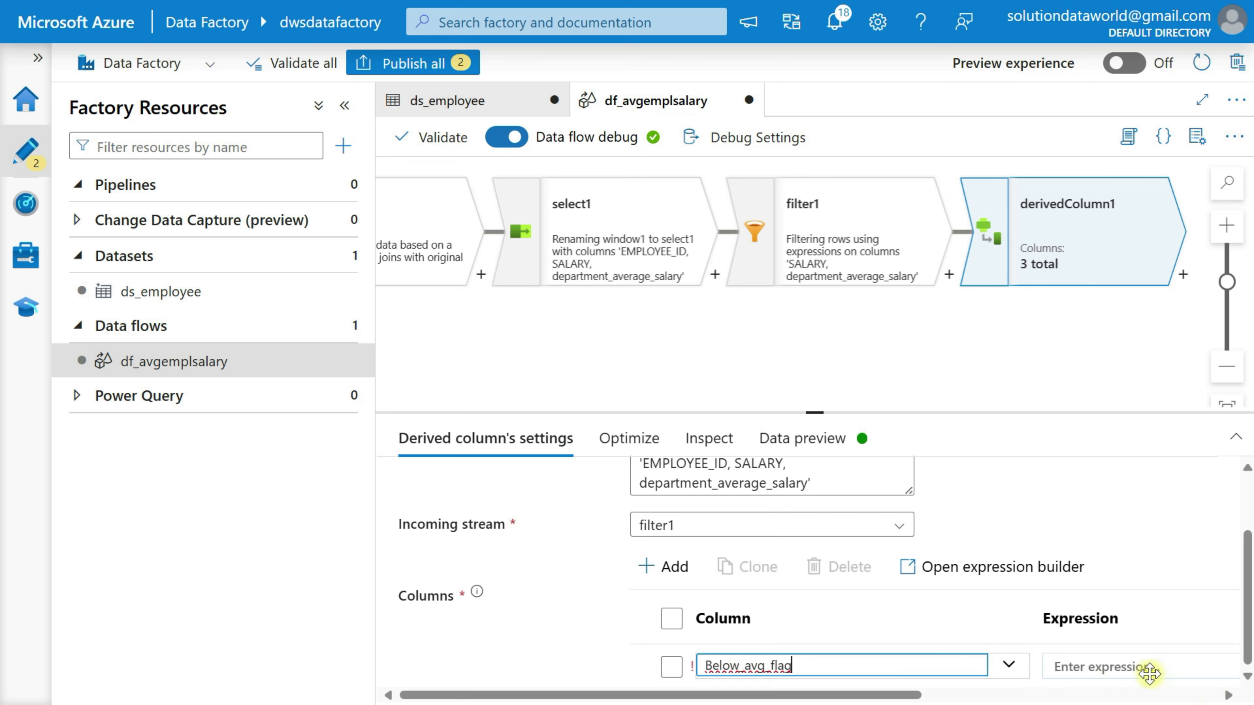
left_click(1111, 667)
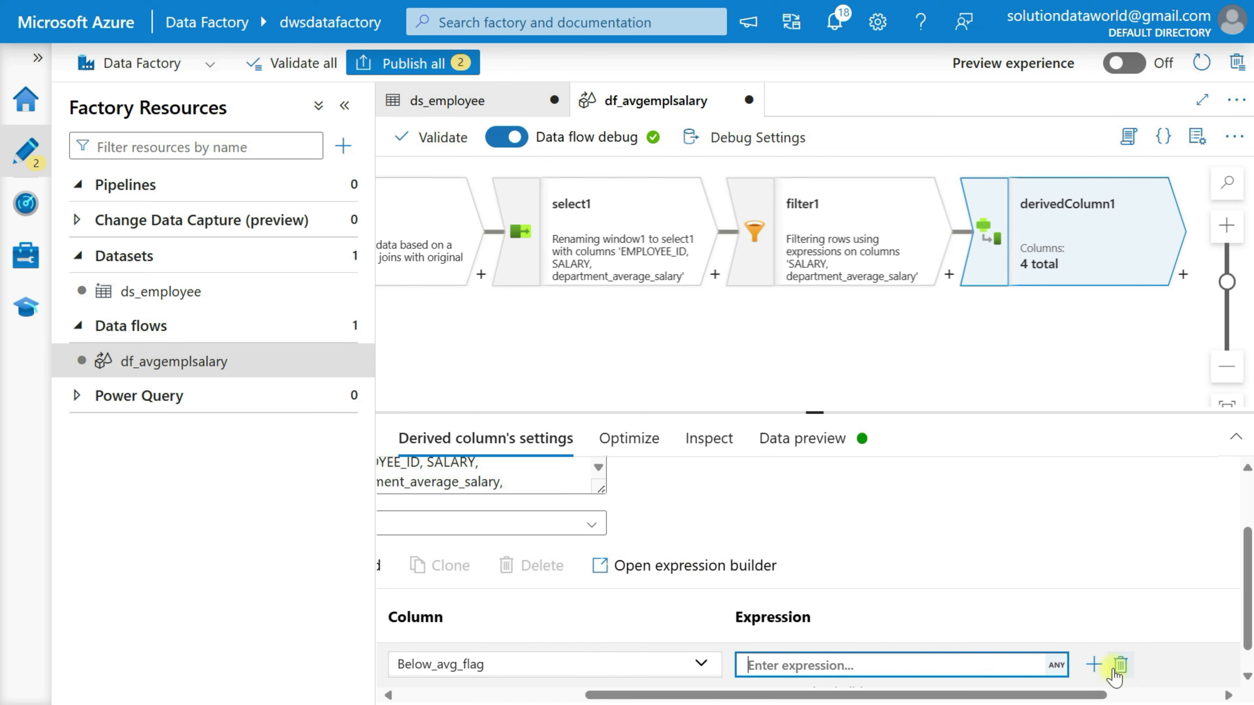
type("i")
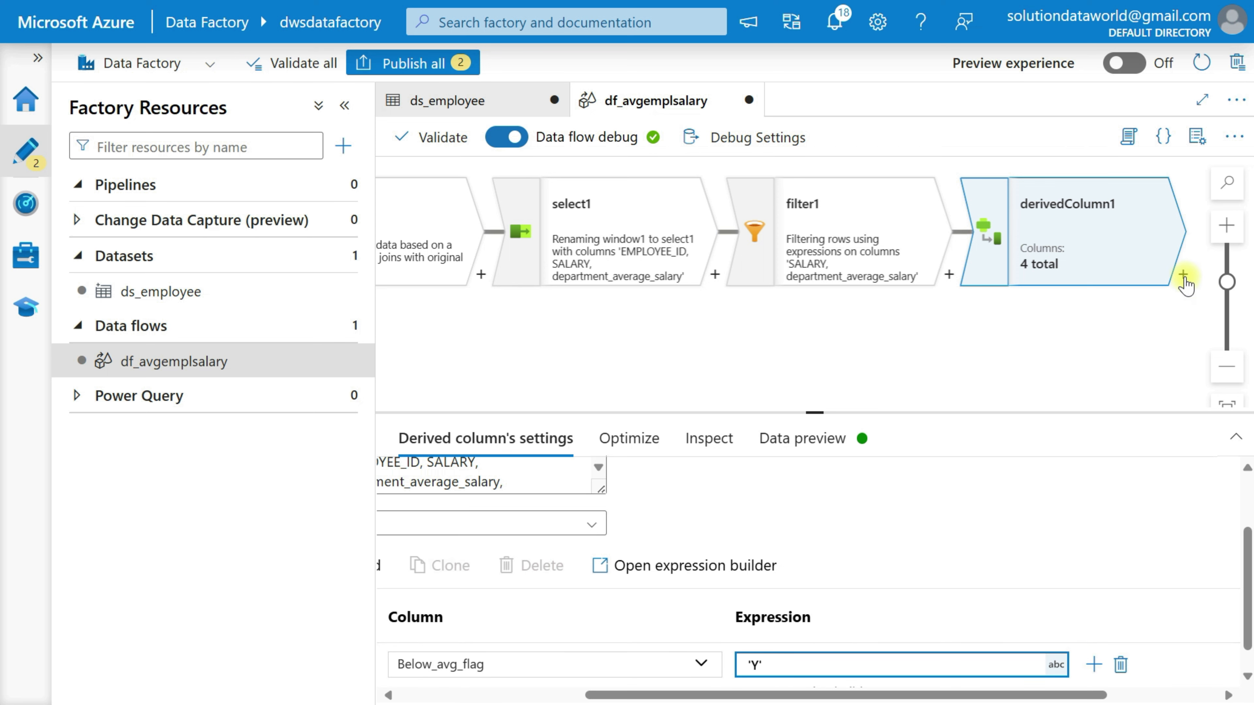
Load the data preview of derivedColumn1 and examine the Below_avg_flag values for the listed employees
left_click(1183, 278)
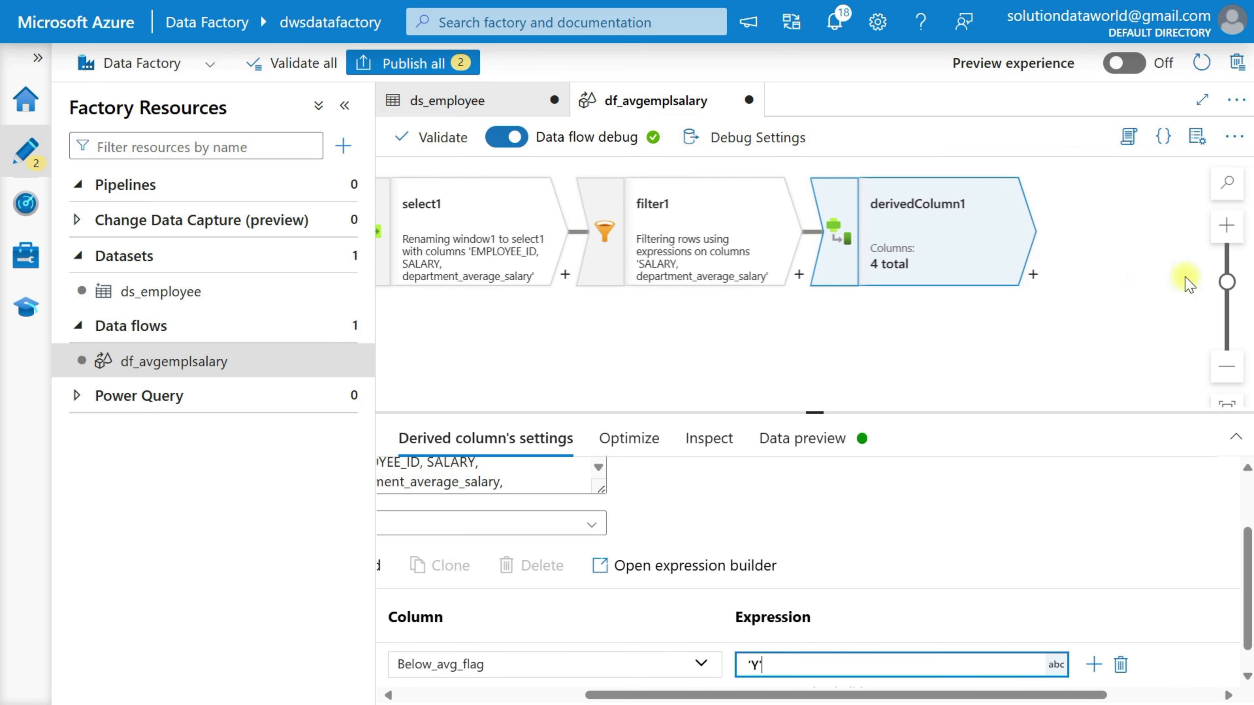
left_click(782, 444)
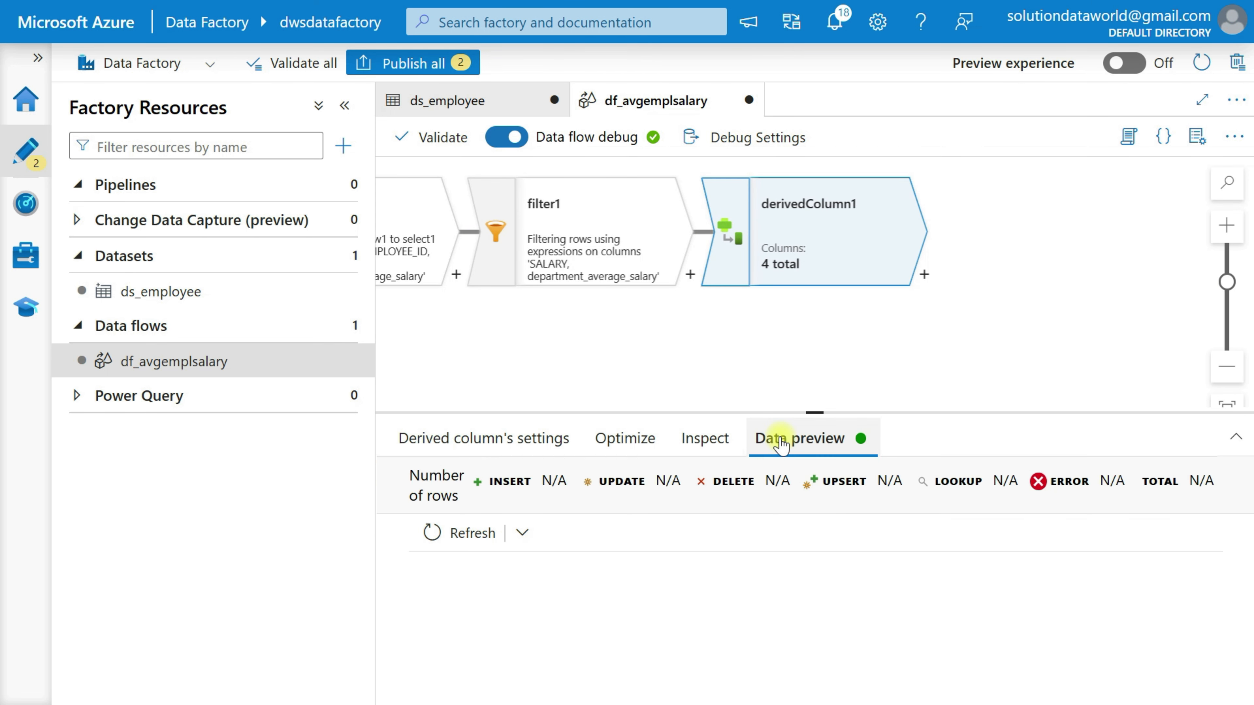
left_click(641, 440)
left_click(703, 444)
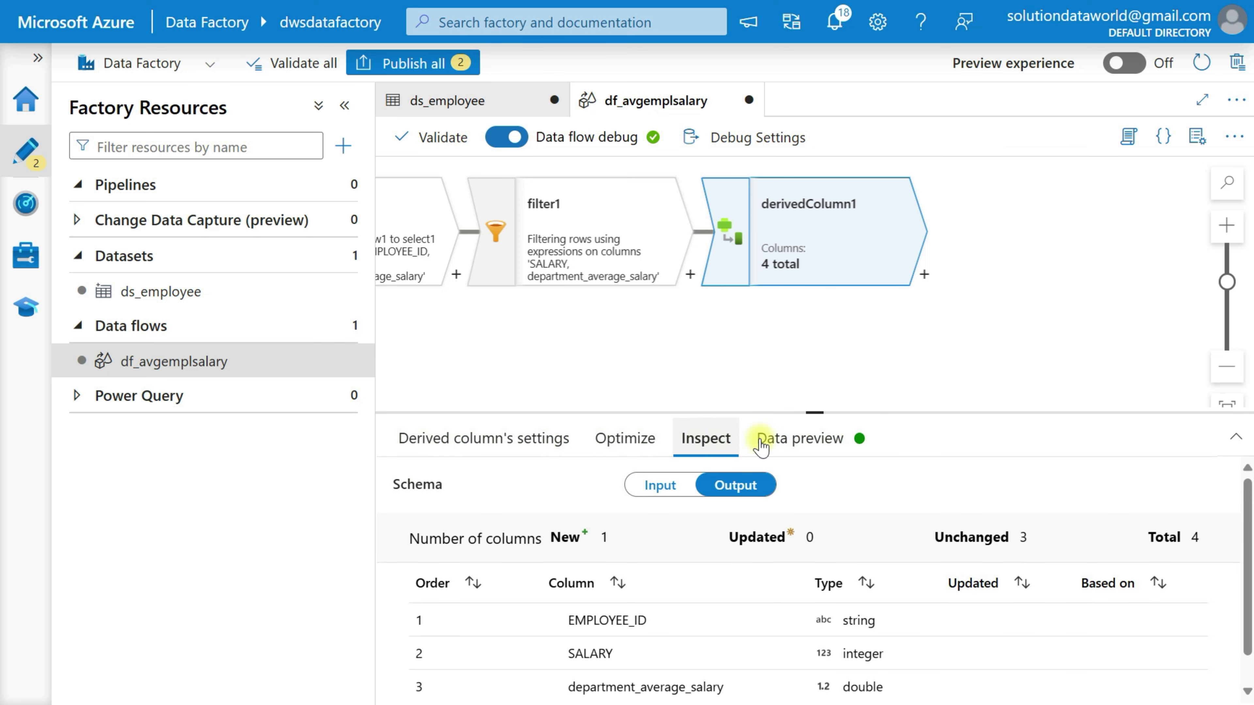
left_click(829, 446)
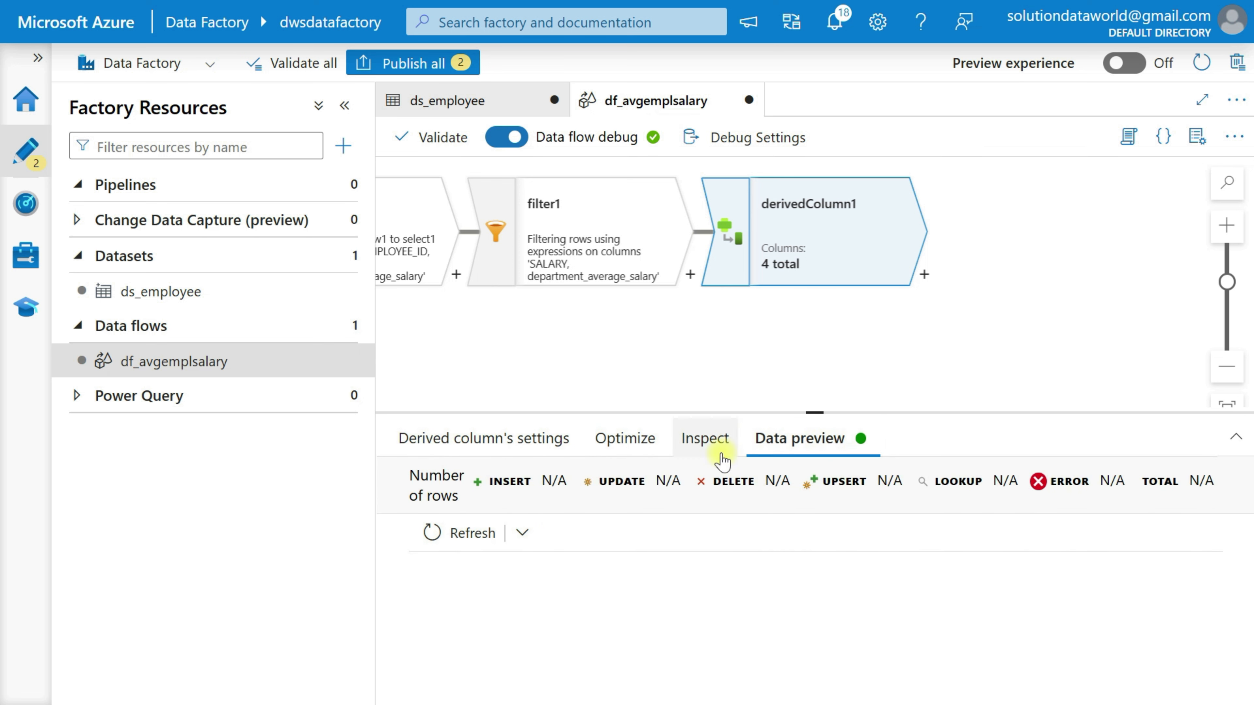
left_click(458, 539)
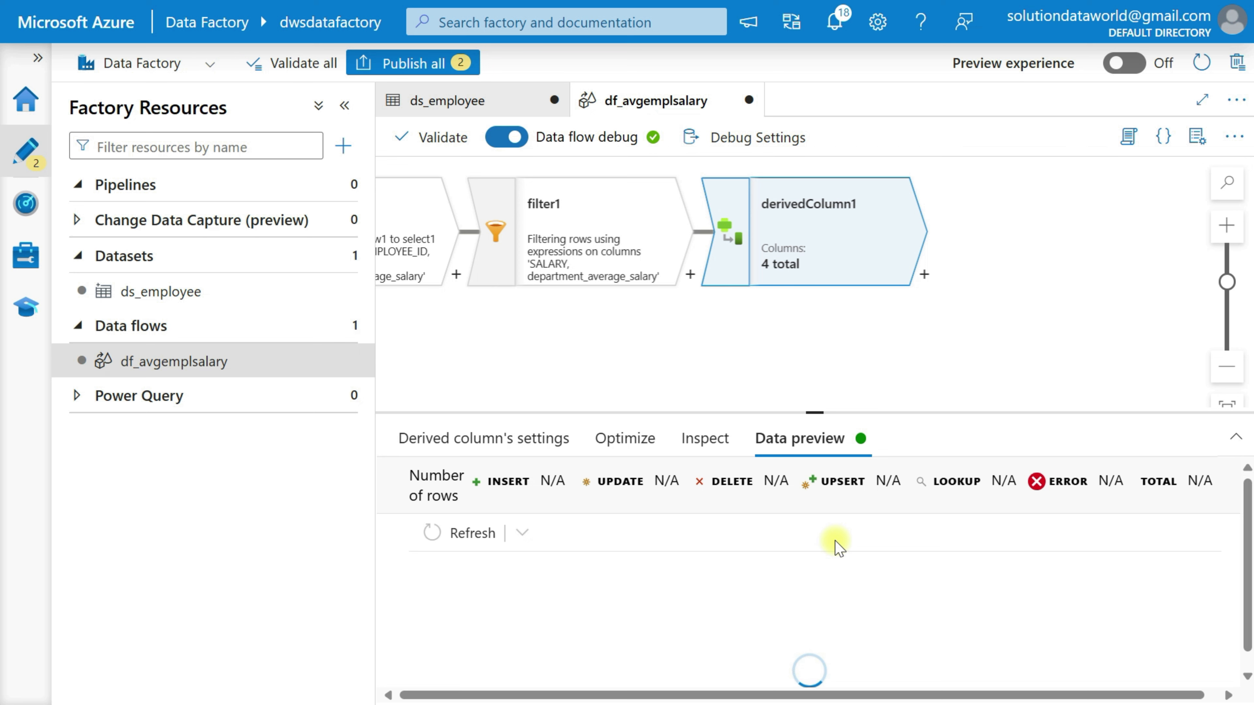
scroll(1026, 626, "down", 2)
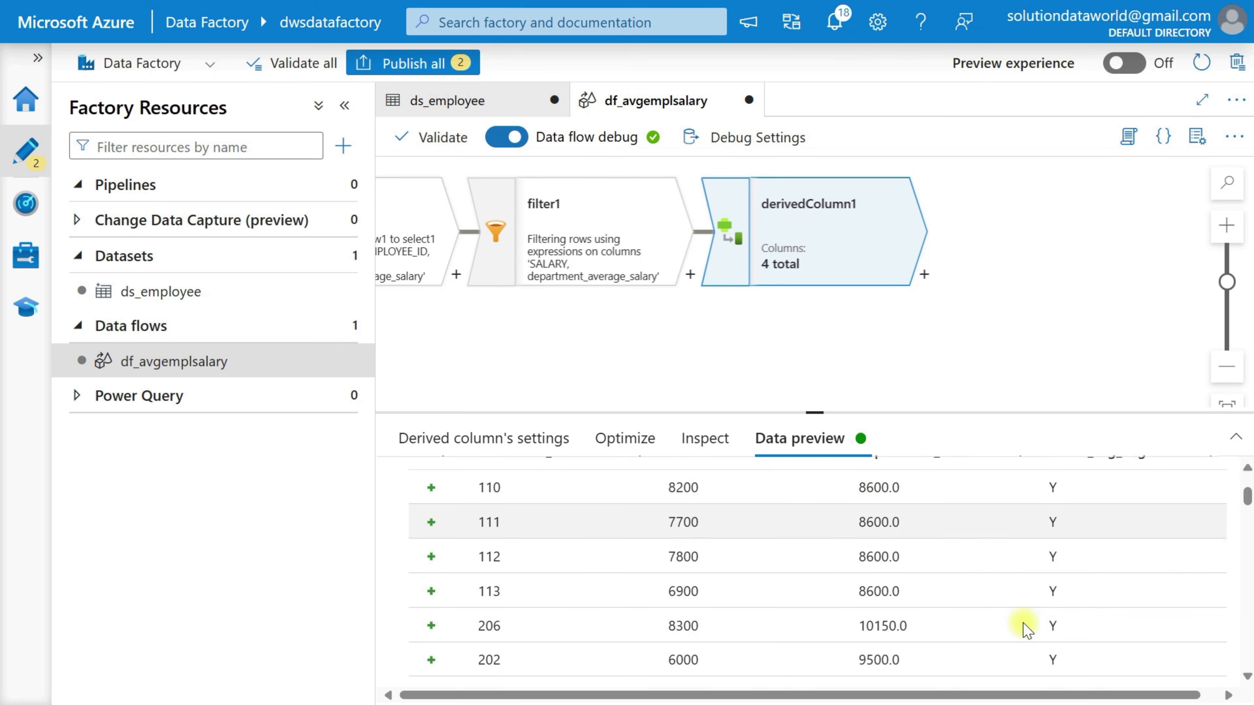
scroll(1025, 628, "up", 3)
scroll(1025, 628, "down", 1)
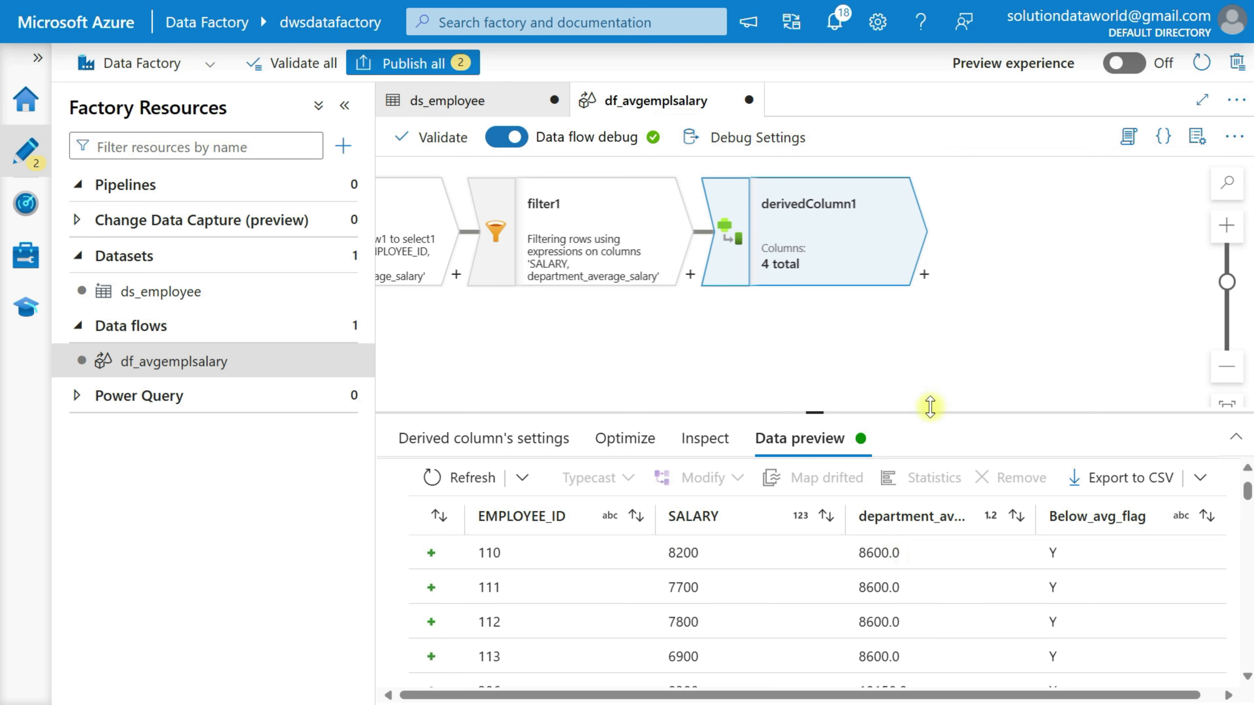
Add a Sink as the destination after derivedColumn1 in the data flow
left_click(924, 275)
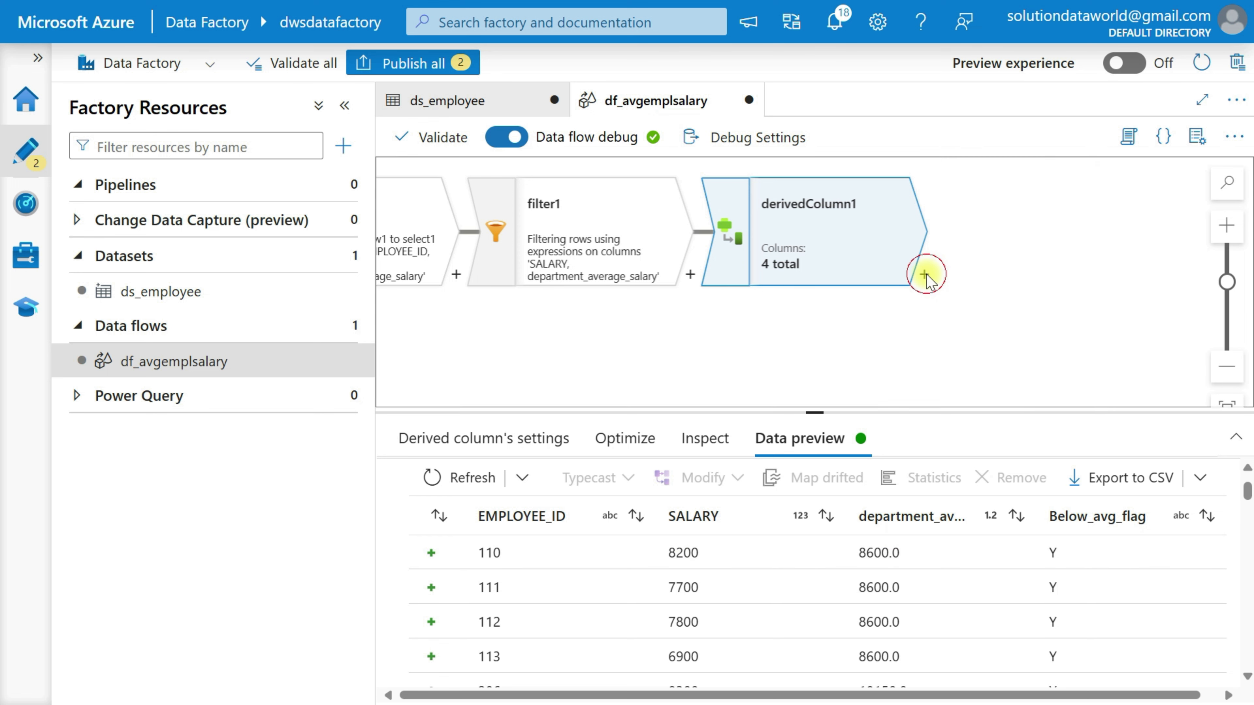
scroll(1032, 575, "down", 5)
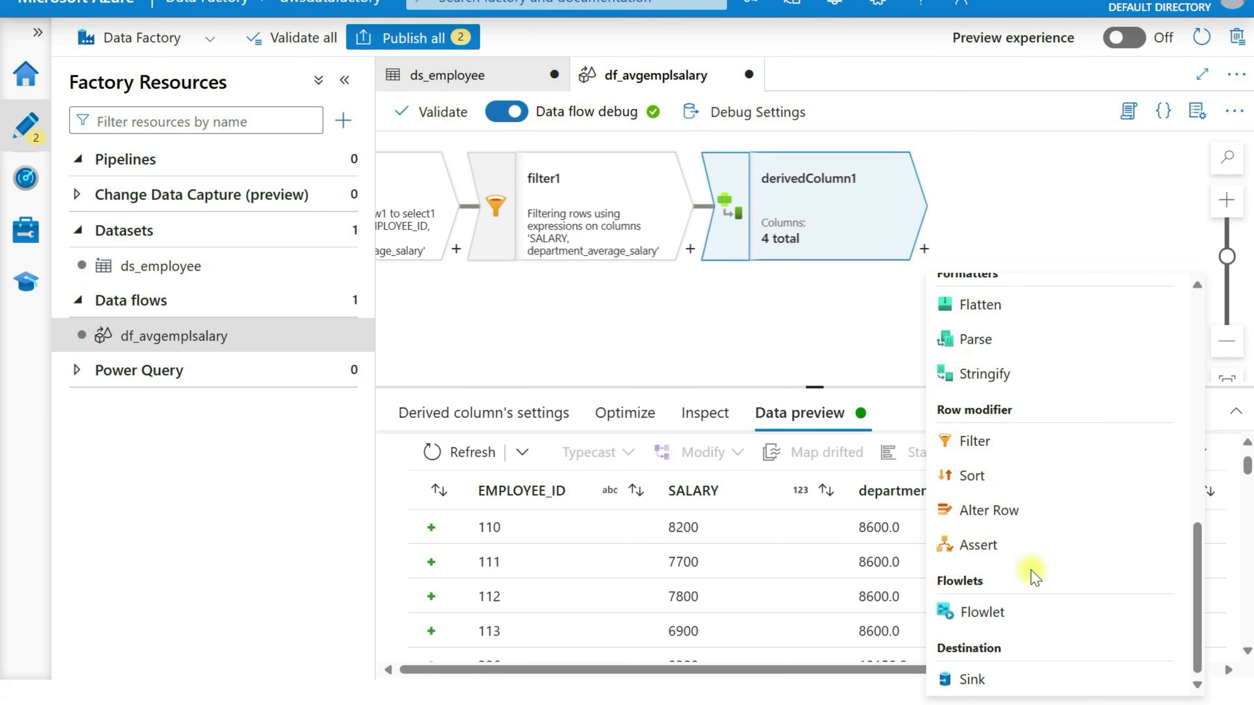
left_click(995, 681)
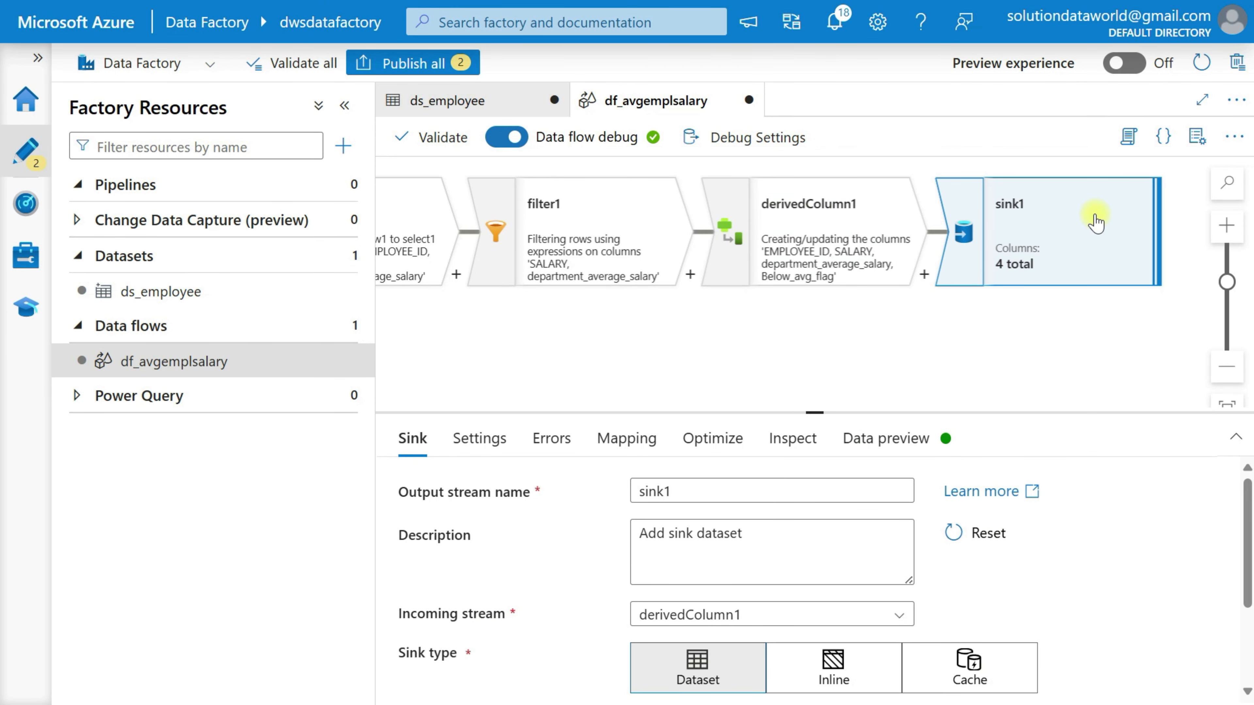
Start a new dataset for sink1 with Azure SQL Database as the data store
scroll(666, 585, "down", 3)
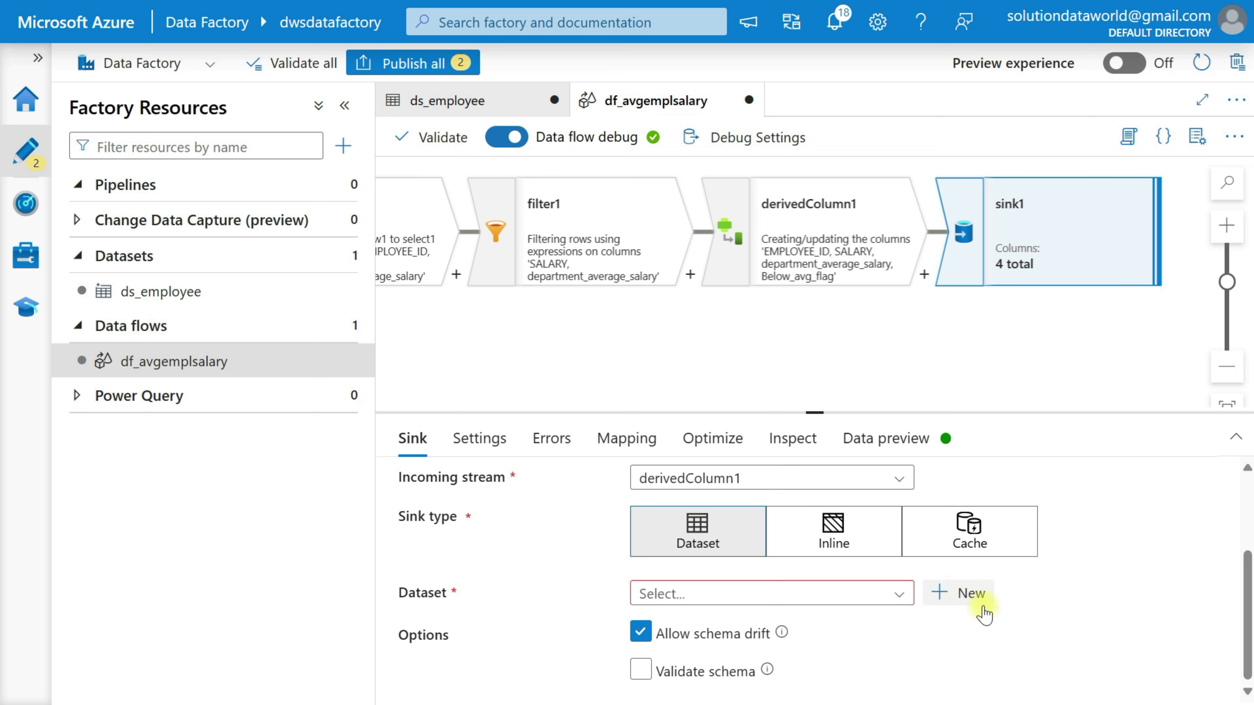
left_click(963, 594)
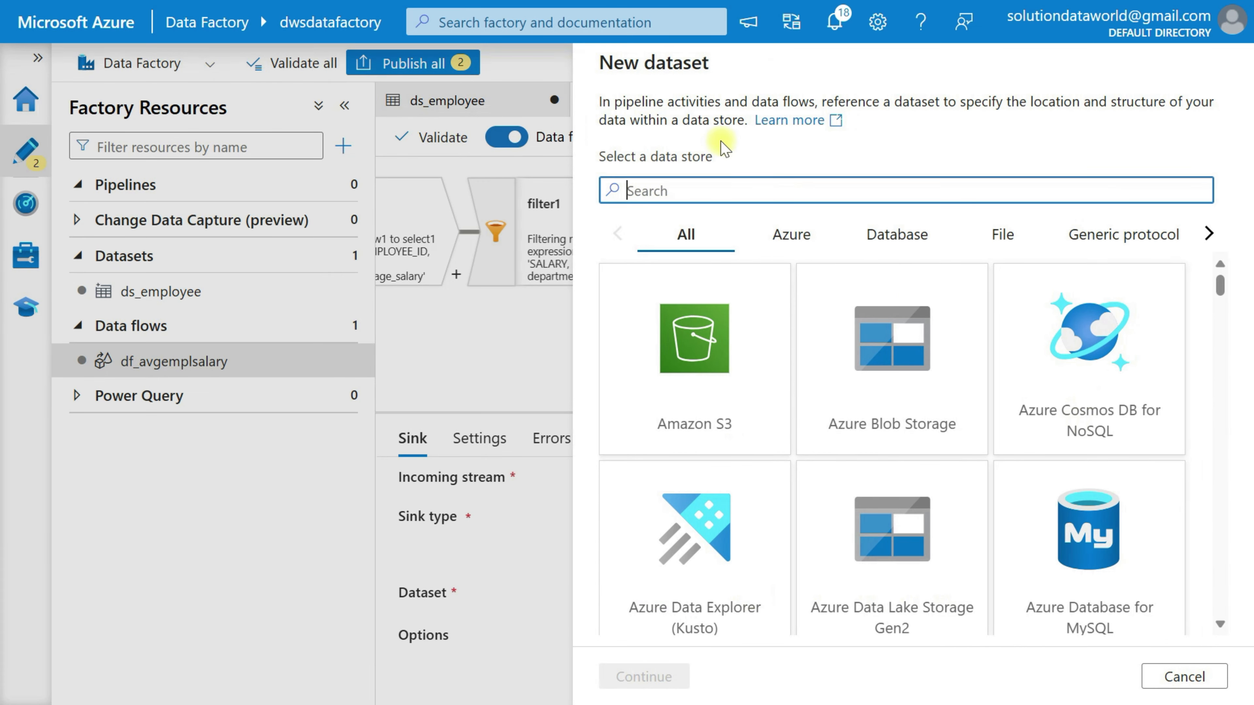
type("azure sql")
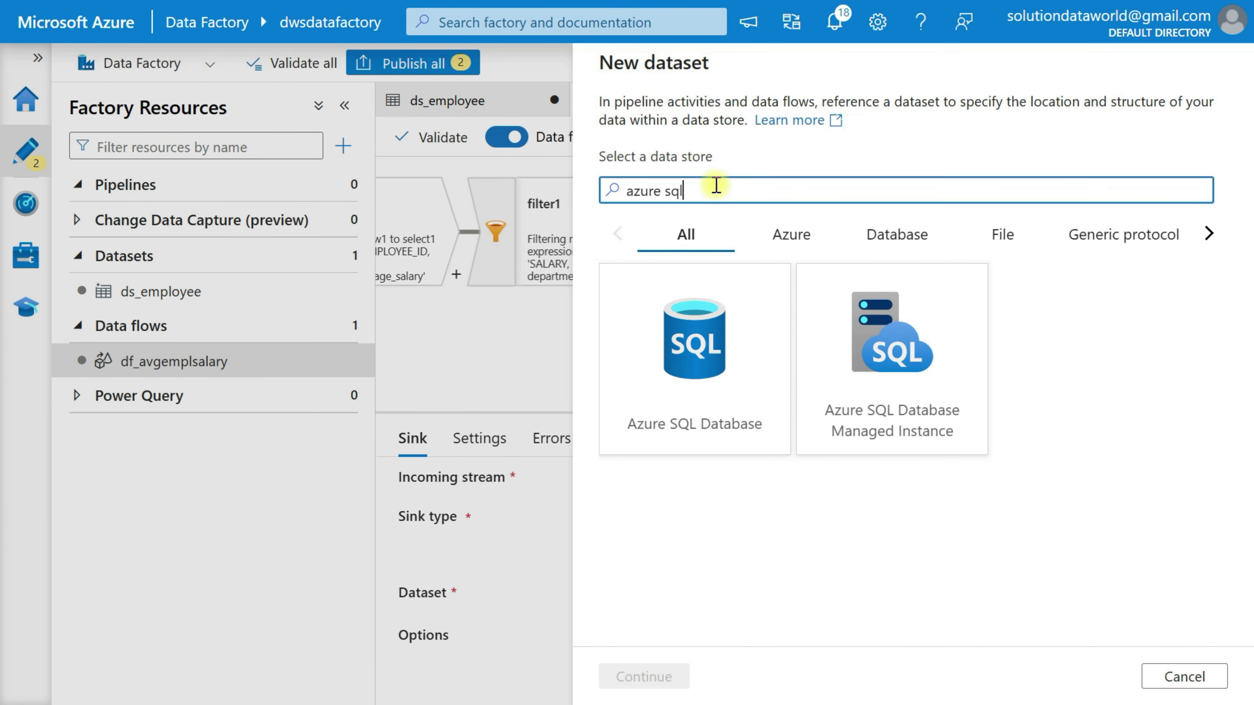
left_click(695, 355)
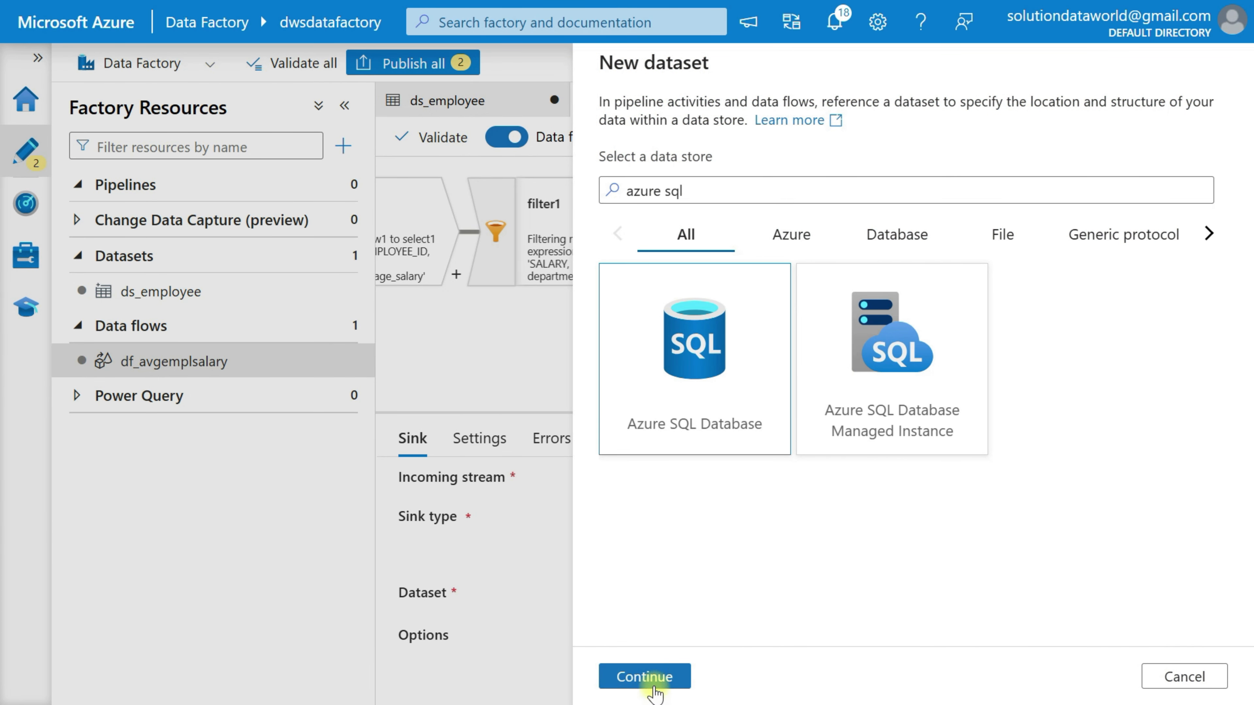
left_click(647, 676)
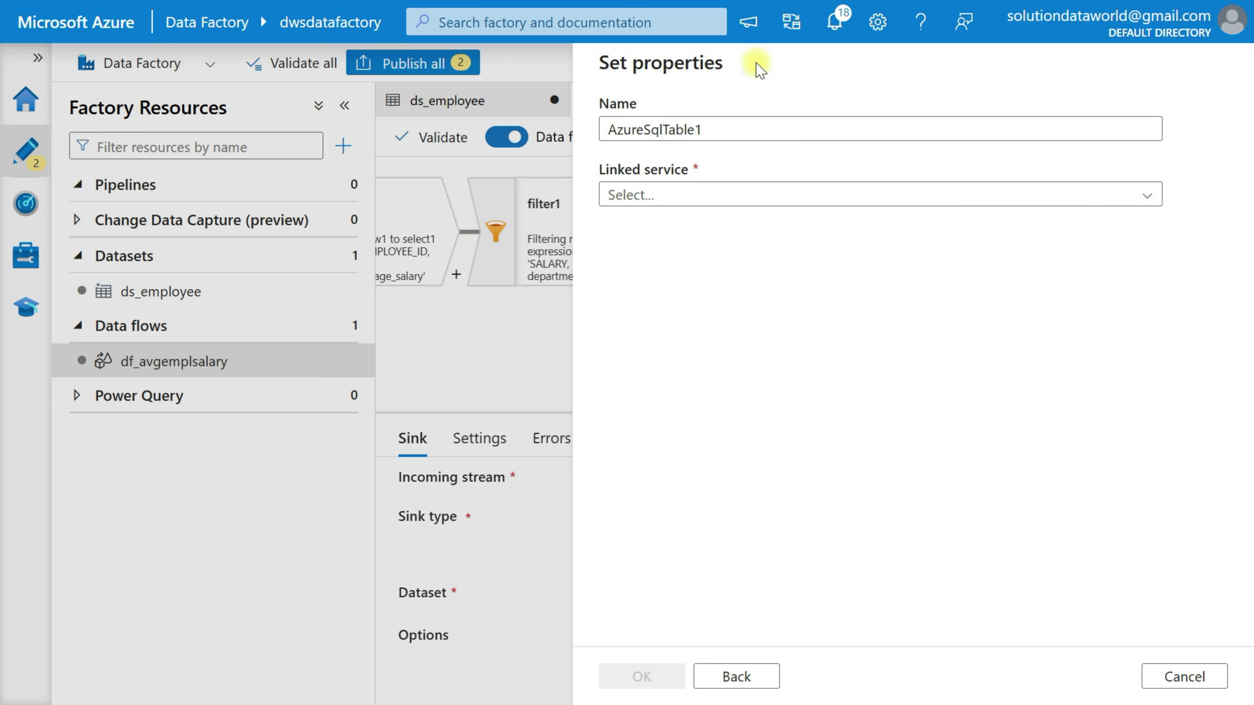
Name the sink dataset ds_blowAvgEmp and link it to the ls_AzureSqlDatabase linked service
double_click(714, 130)
type("ds")
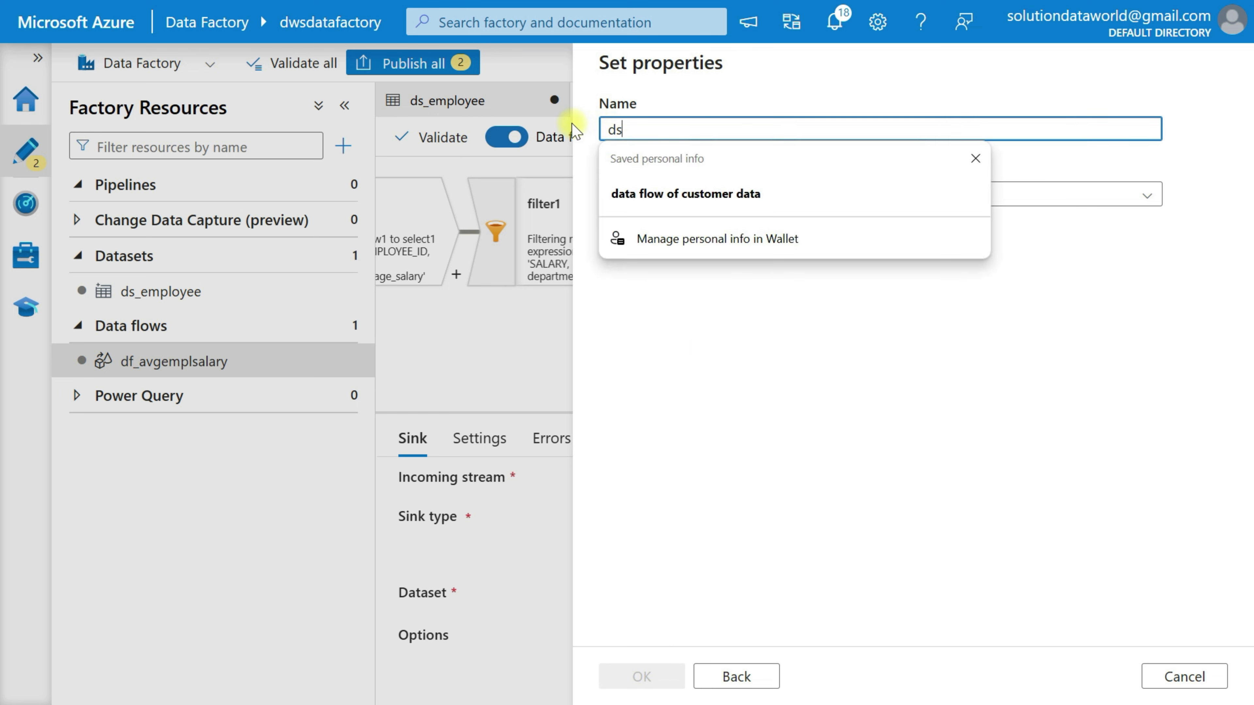
type("_blowAve")
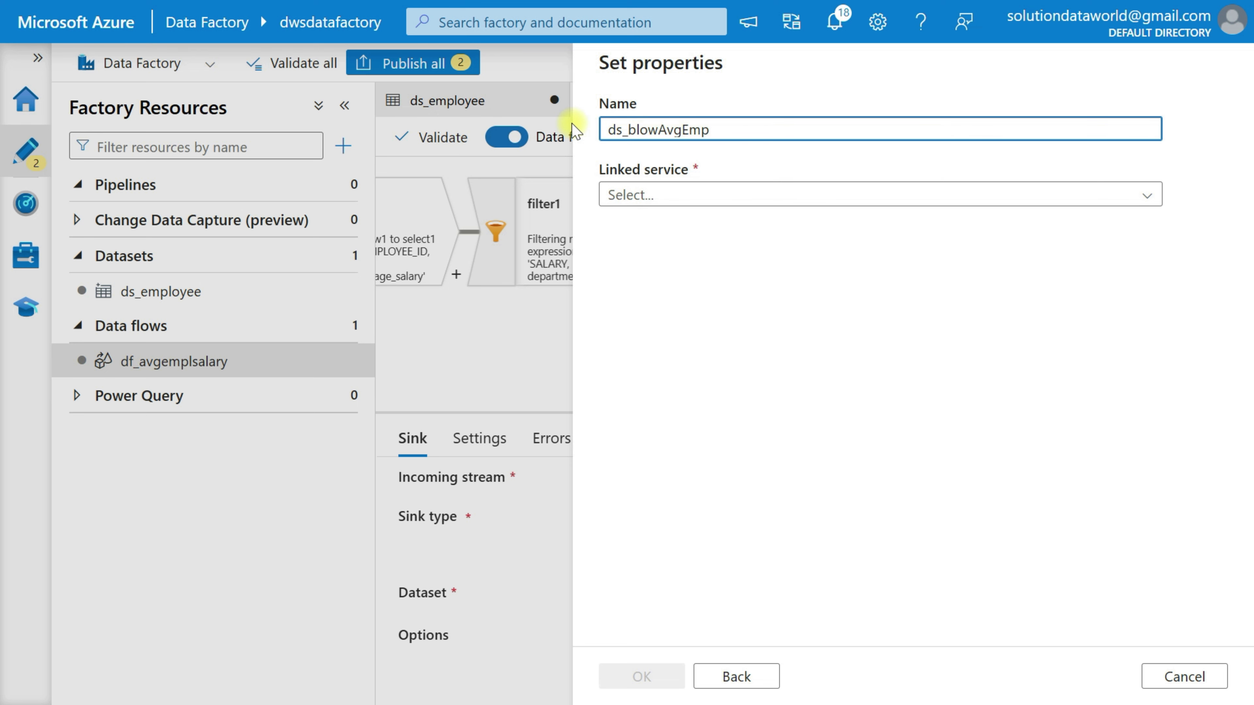
left_click(697, 193)
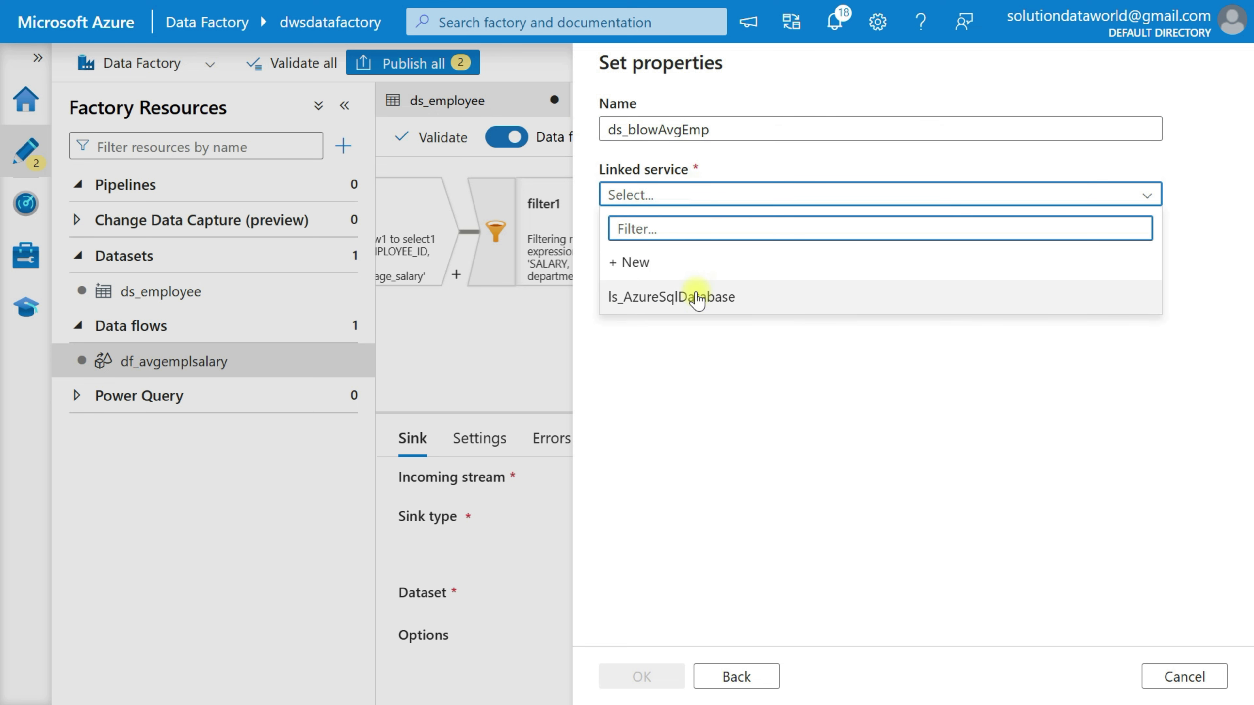
left_click(697, 297)
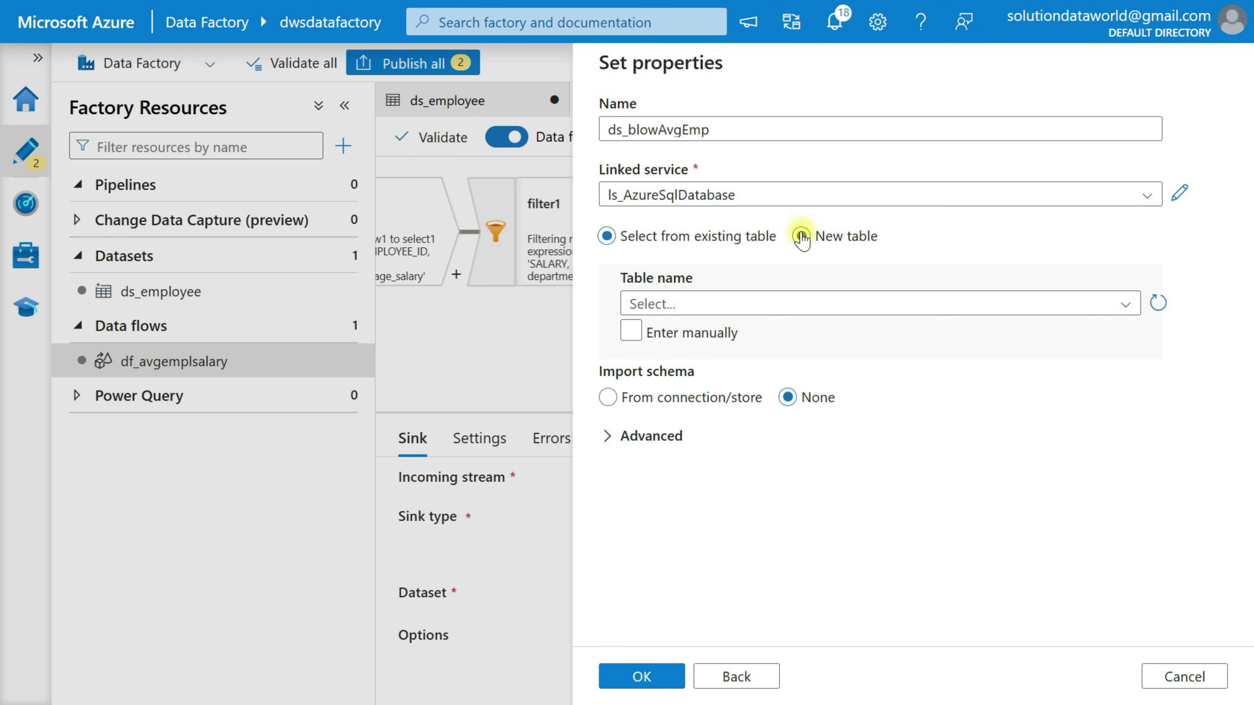
Set the dataset to a new table with schema dbo and table name tblemployeeblowavg, and create it
left_click(800, 237)
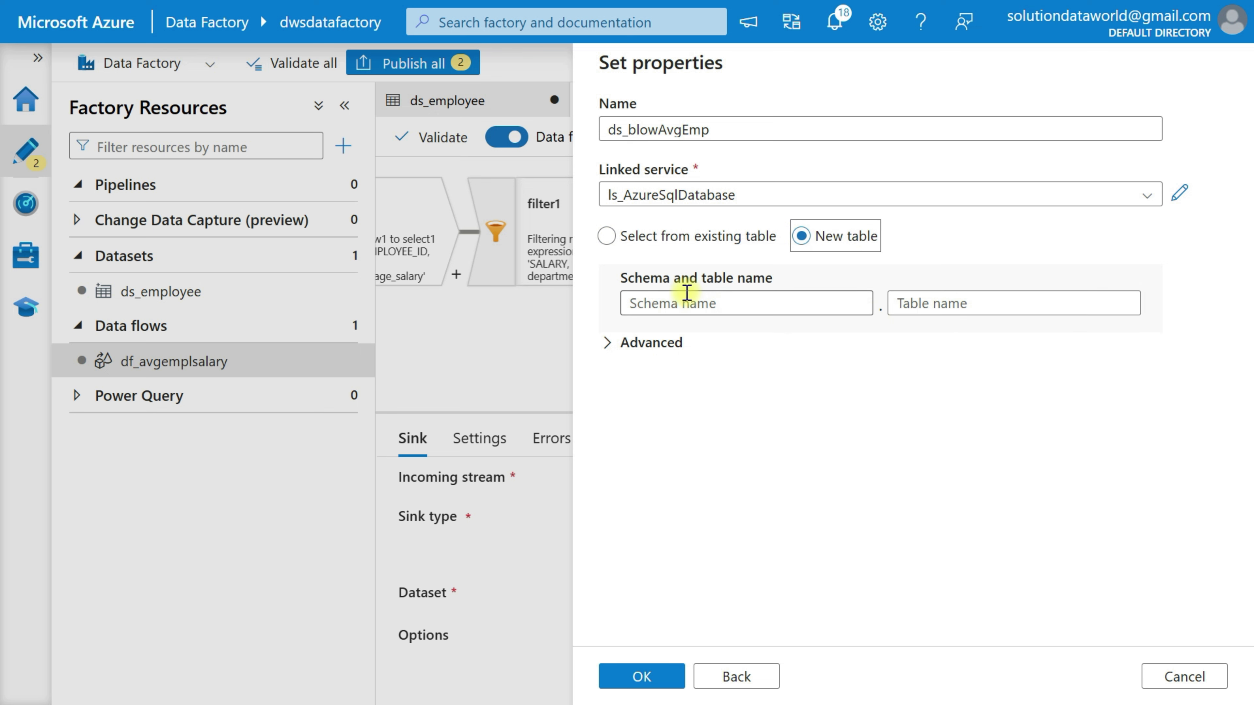
left_click(686, 305)
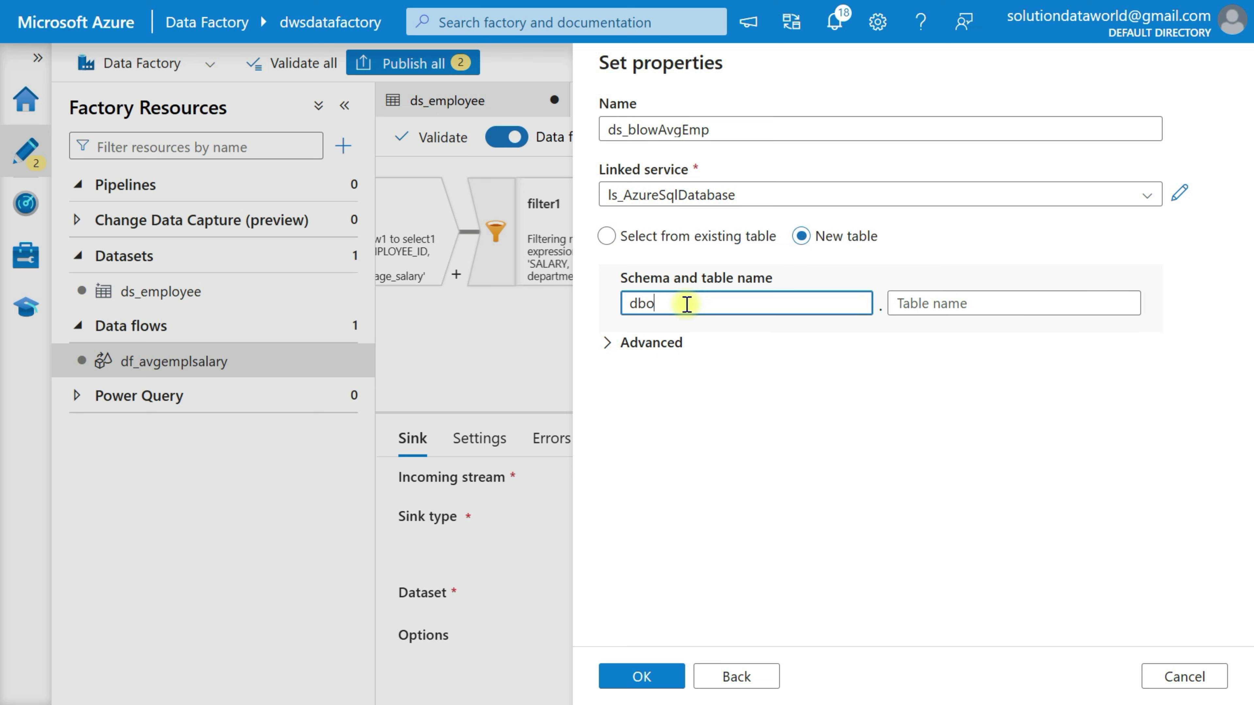
left_click(939, 307)
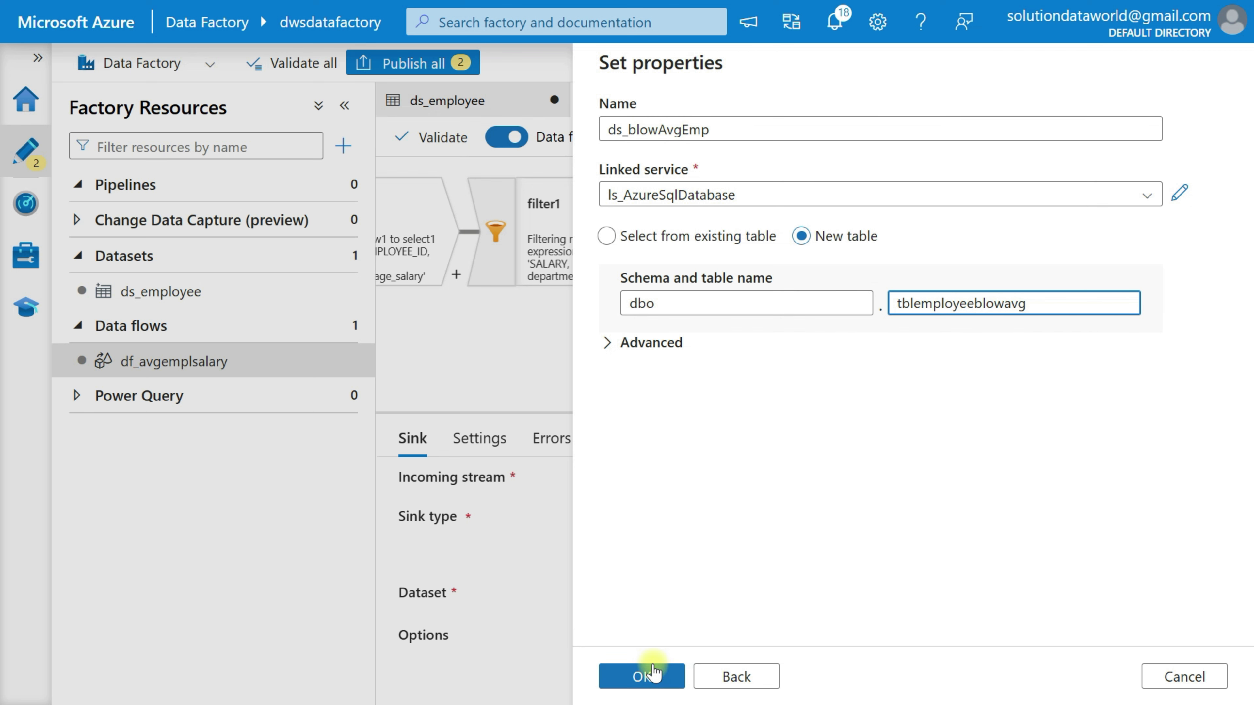
left_click(646, 677)
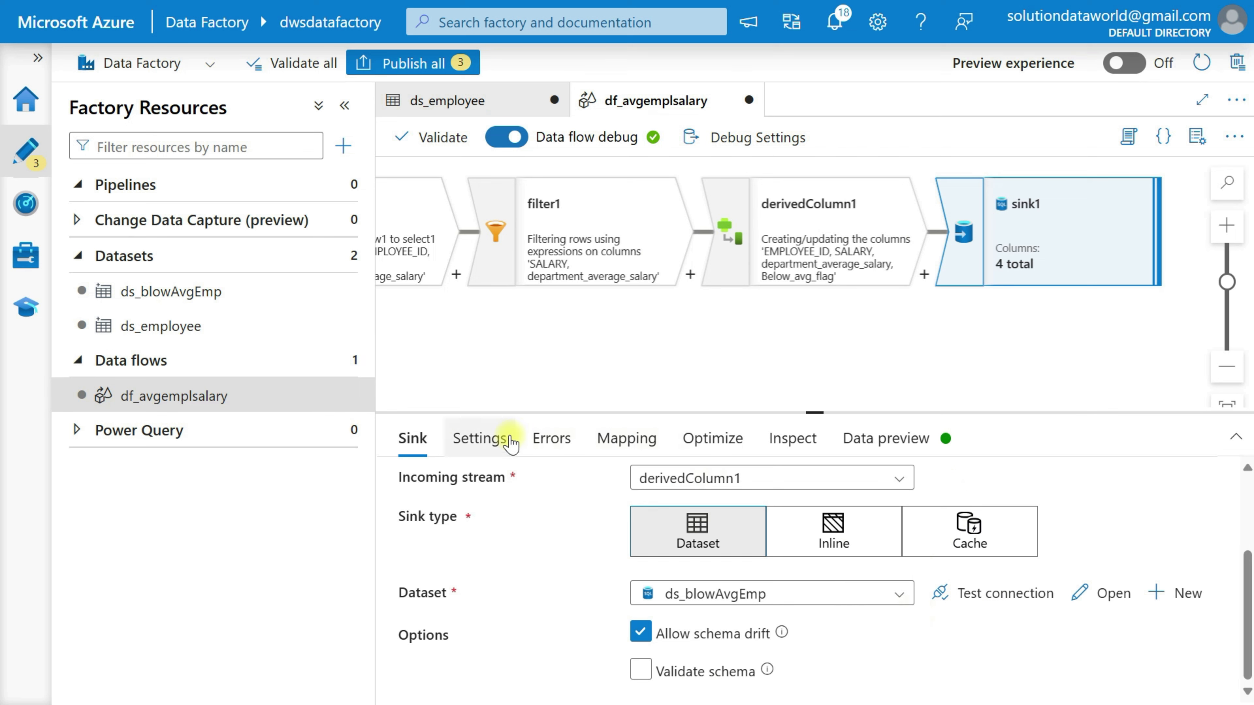
Review sink1's update method, table action, pre and post SQL scripts, and error row handling options
left_click(491, 443)
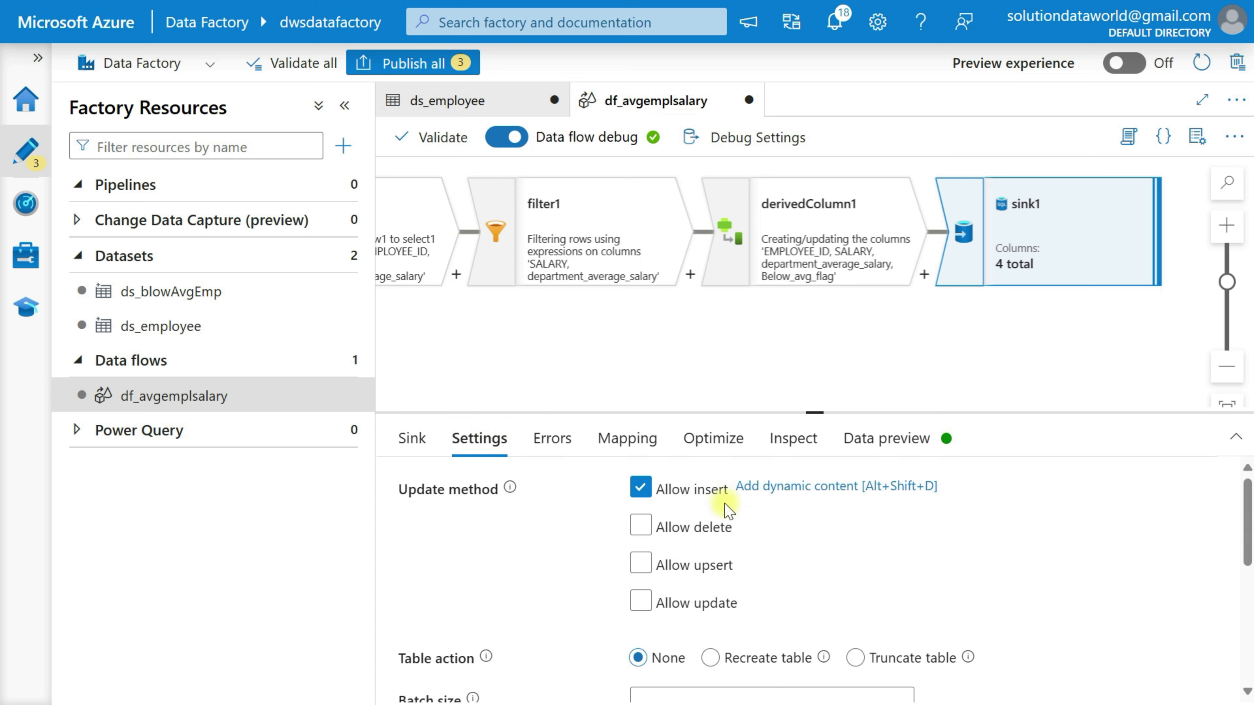
scroll(546, 533, "down", 3)
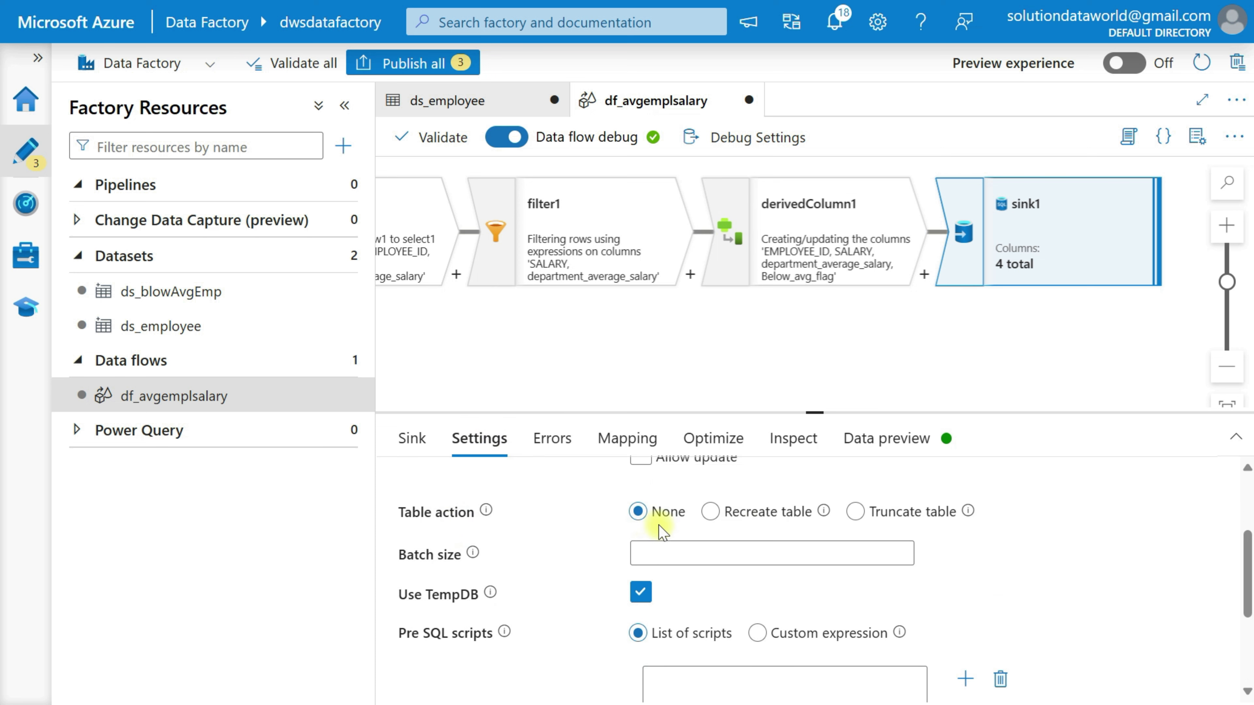
left_click(785, 518)
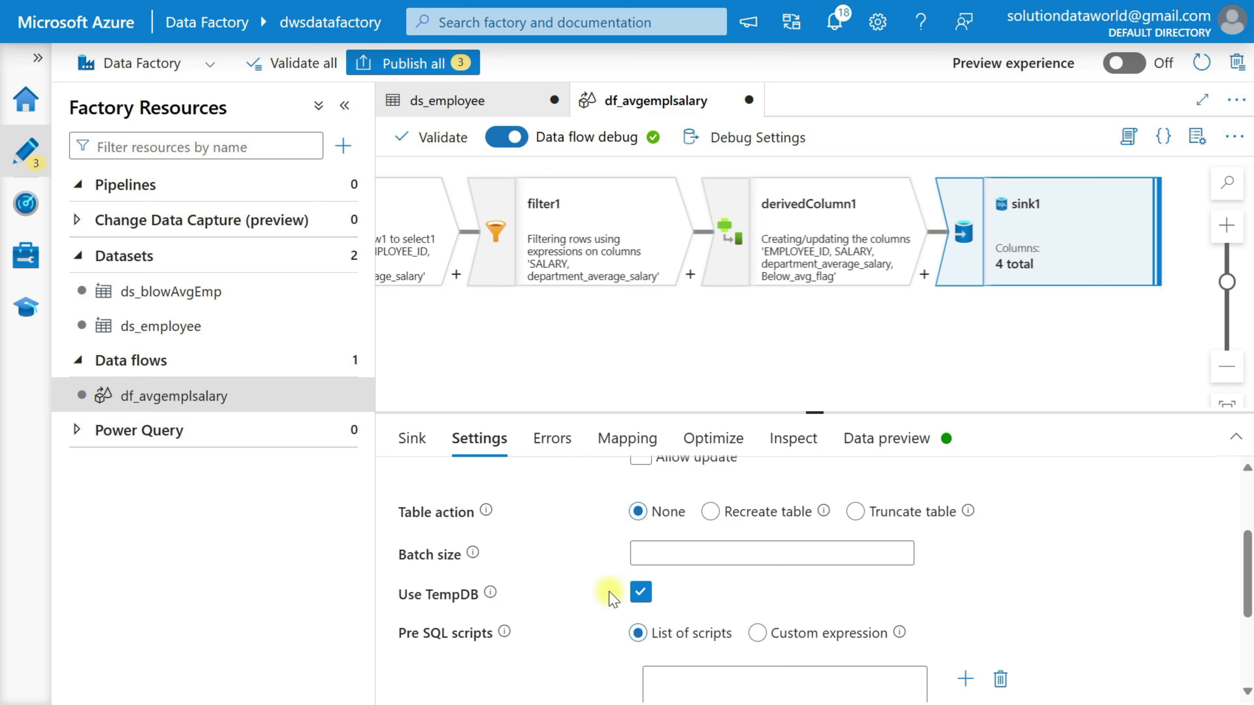
scroll(708, 592, "down", 3)
scroll(707, 589, "up", 1)
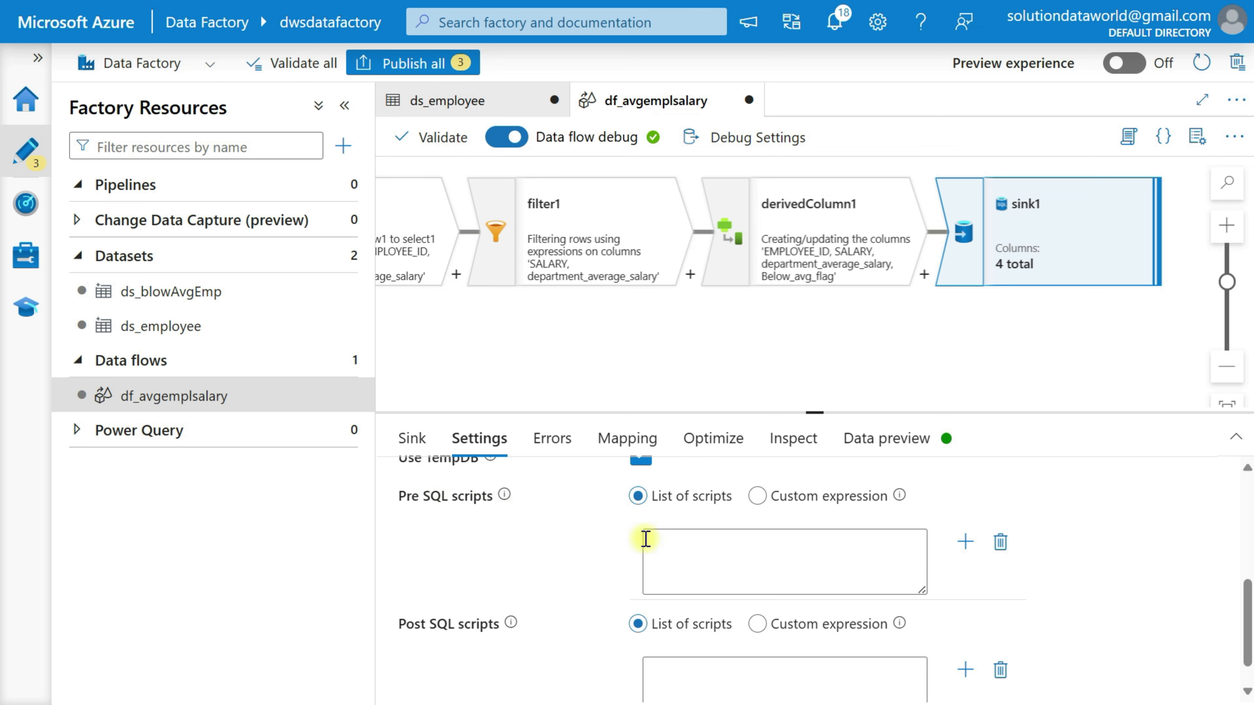
left_click(565, 439)
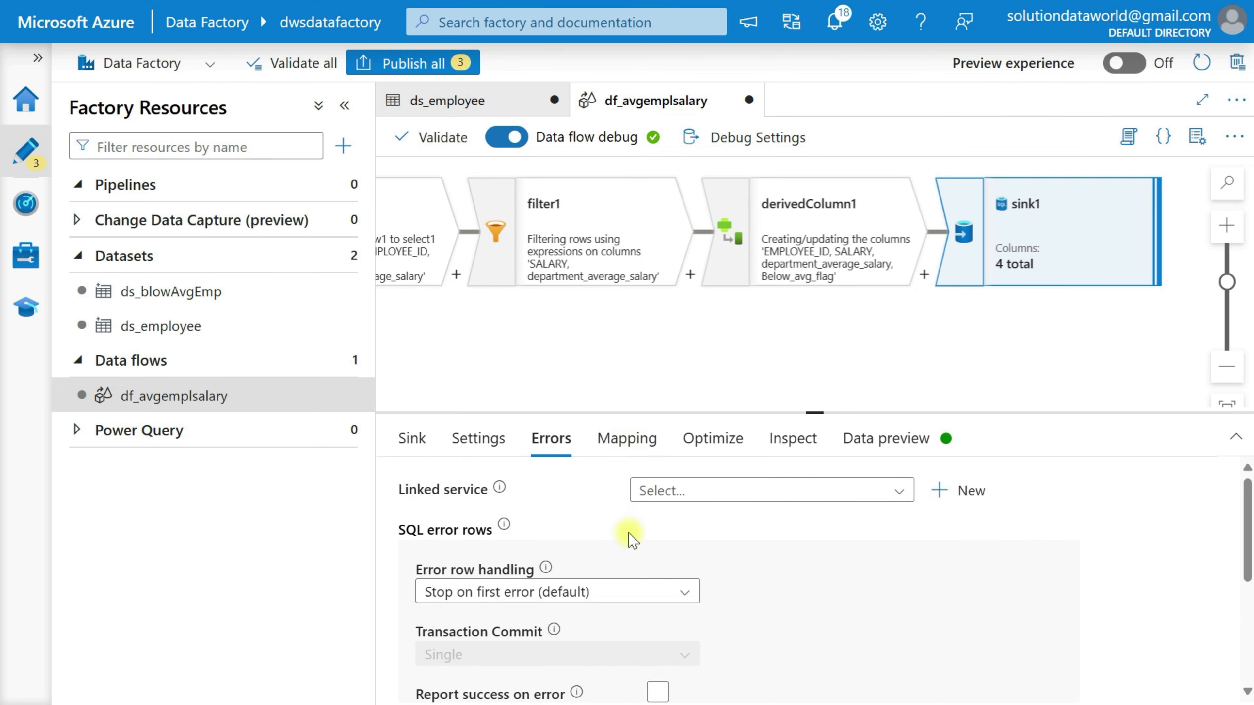
scroll(630, 535, "down", 4)
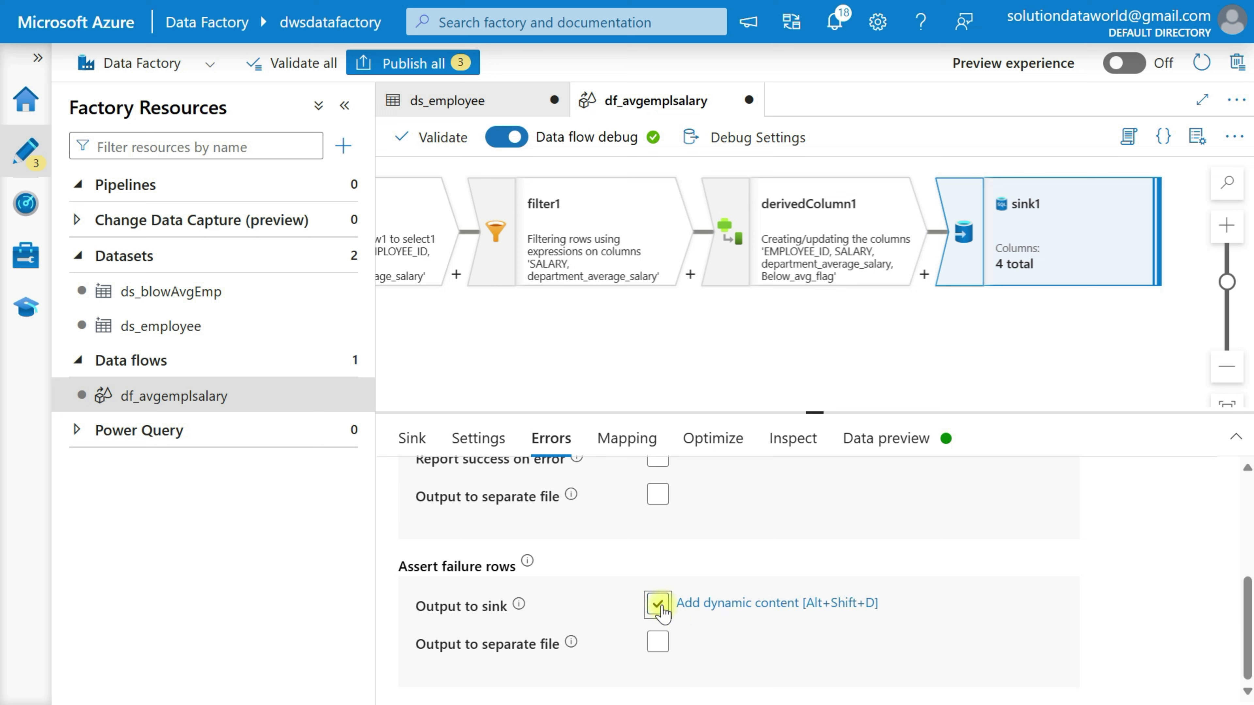
Turn off auto mapping for sink1 and check the individual input-to-output column mappings
left_click(636, 438)
left_click(410, 559)
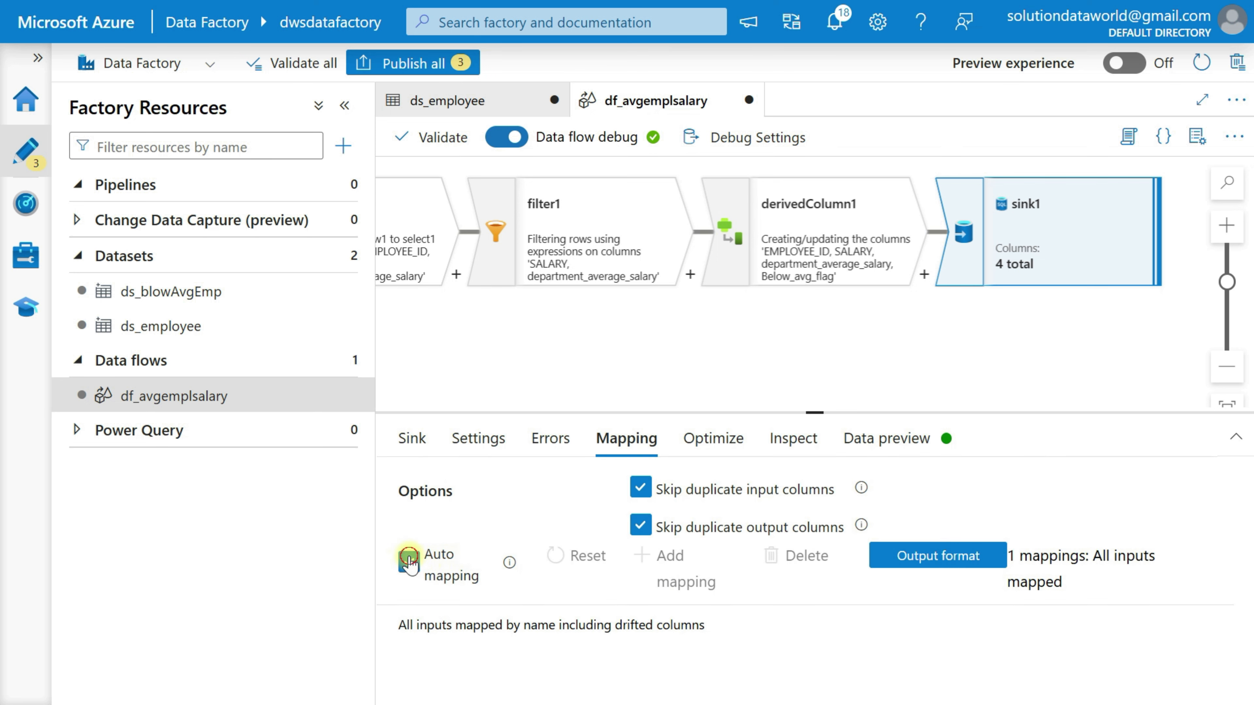
scroll(653, 611, "down", 2)
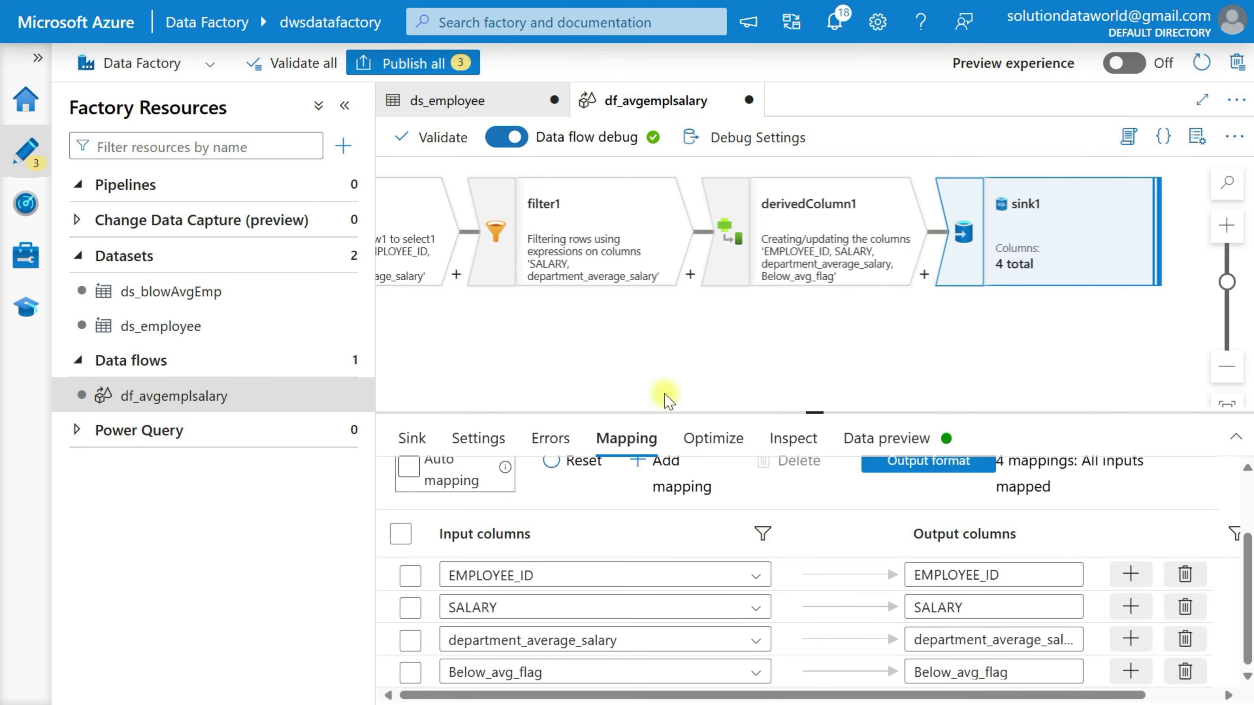
Check sink1's partition option and output schema, and load its data preview
left_click(704, 439)
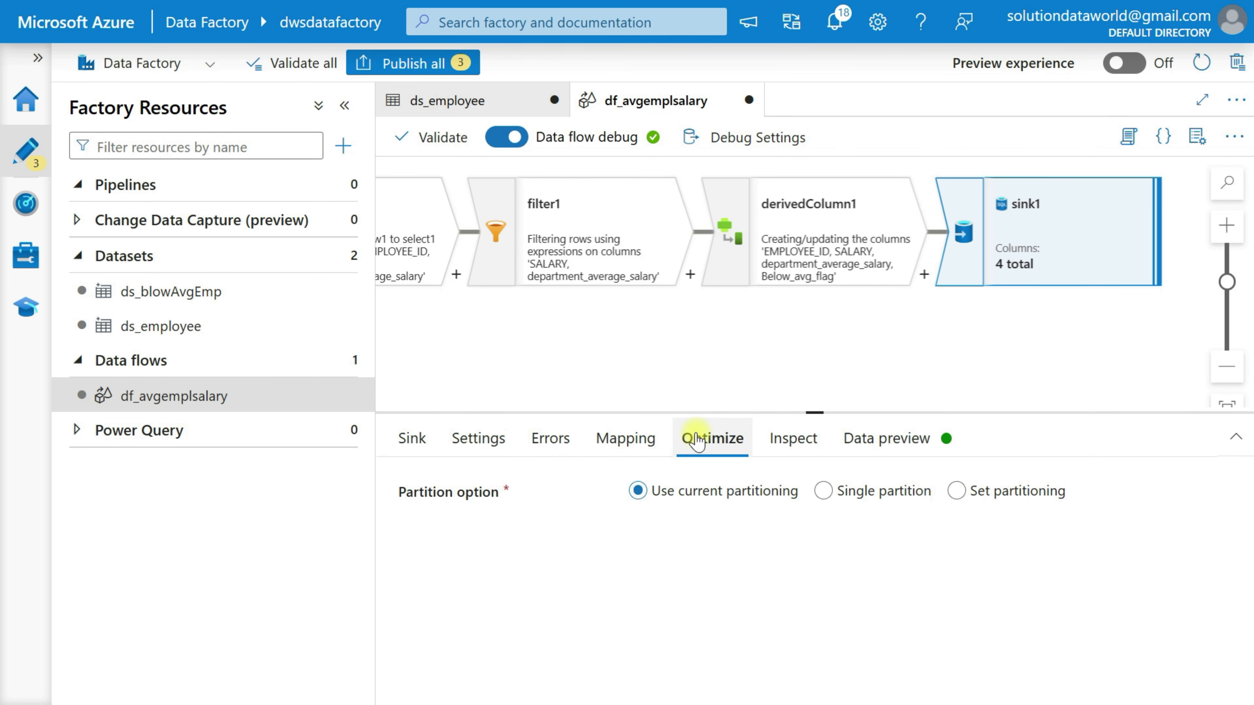
left_click(806, 448)
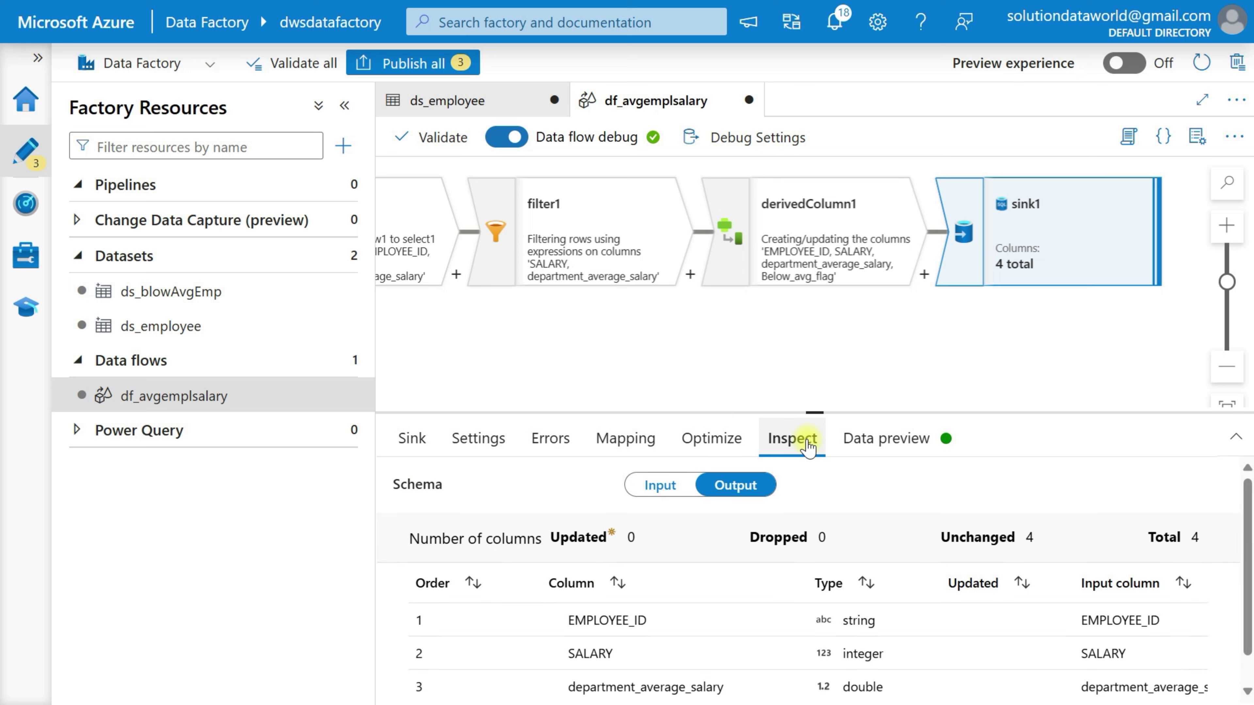
left_click(862, 445)
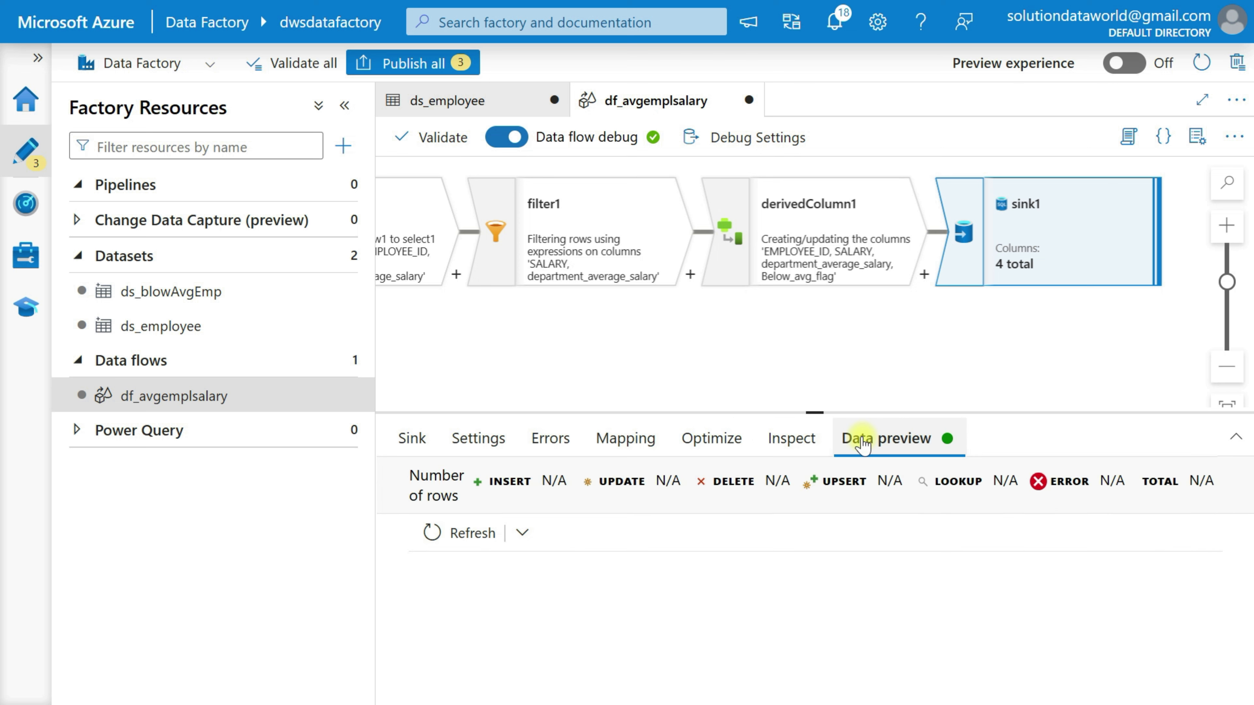
left_click(432, 534)
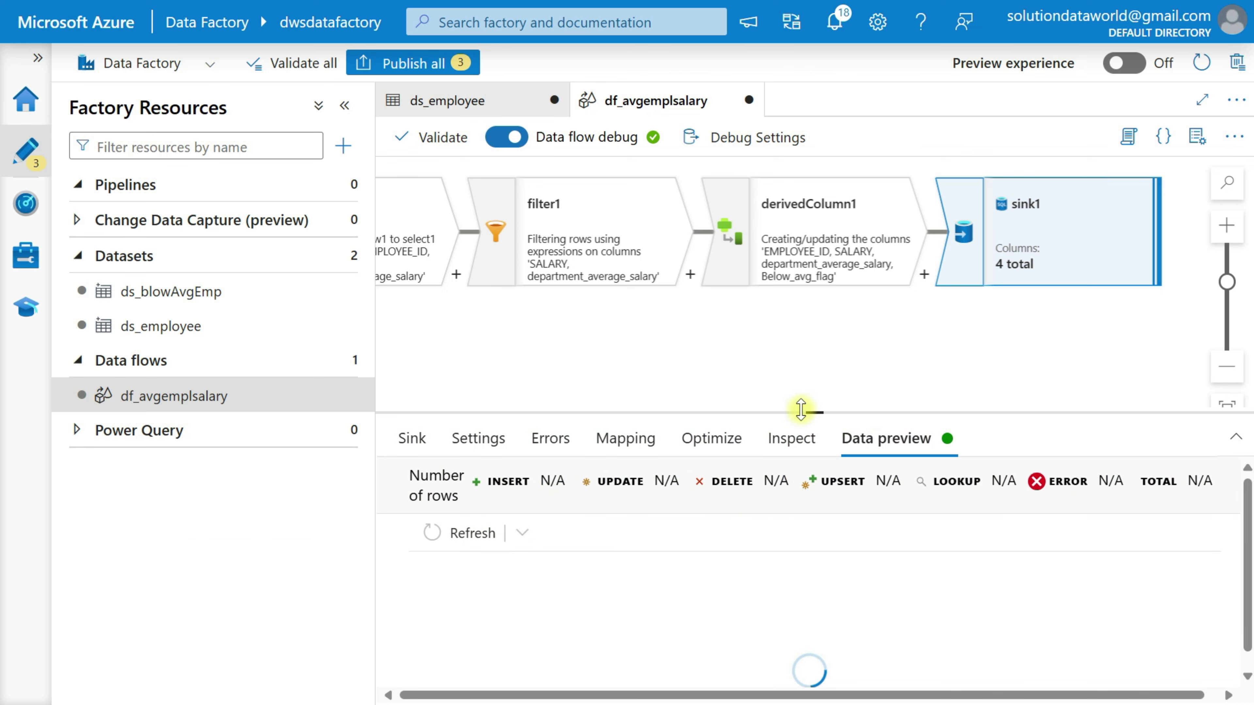
Create a new pipeline and add a Data flow activity to its canvas
left_click_drag(801, 412, 801, 400)
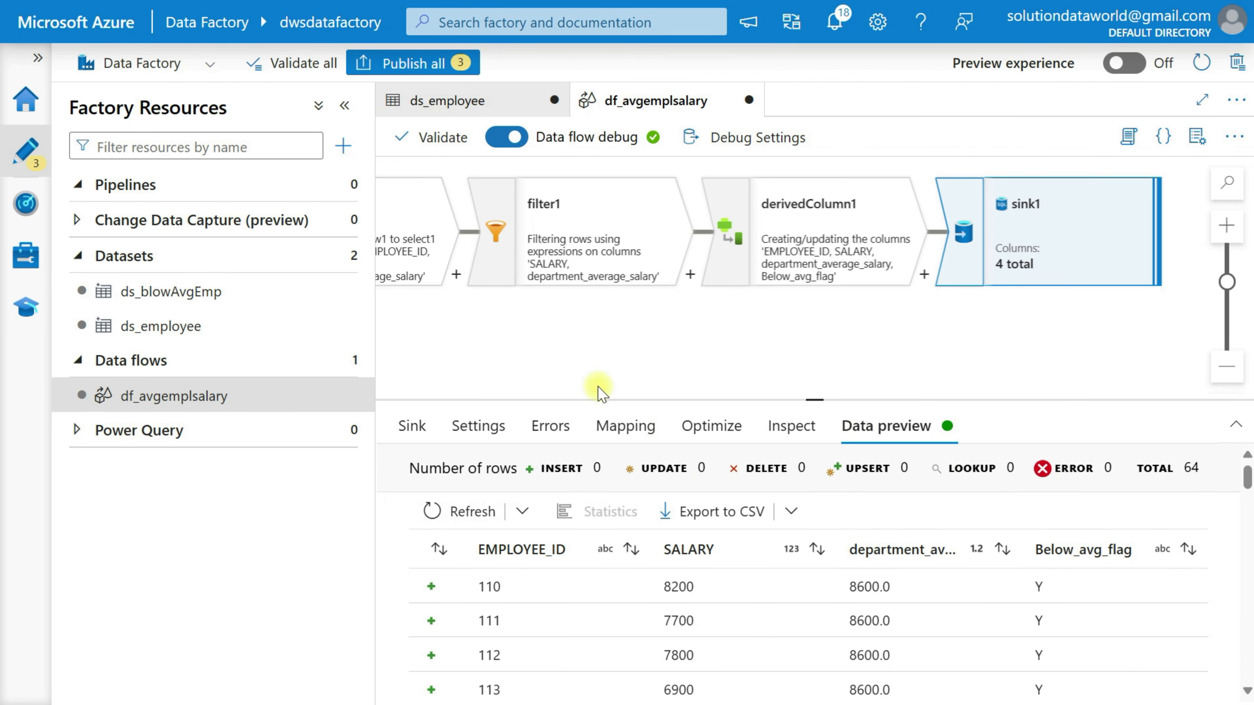
left_click(167, 183)
left_click(344, 187)
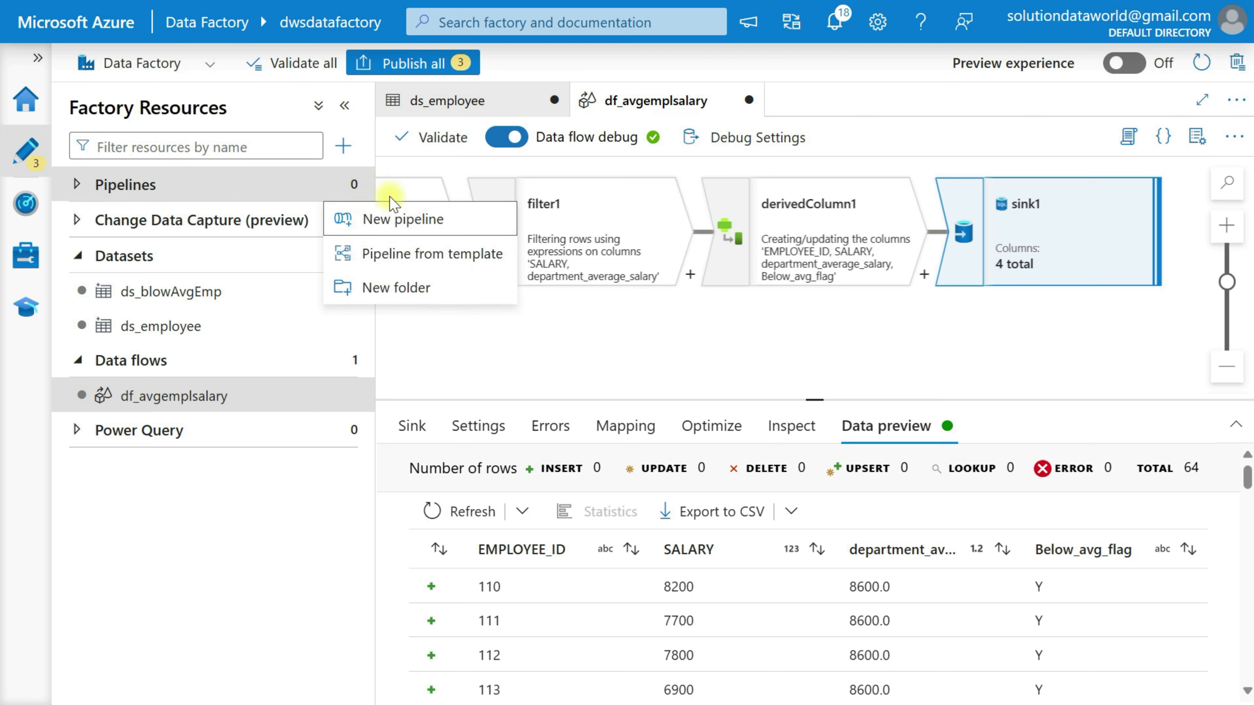
left_click(394, 223)
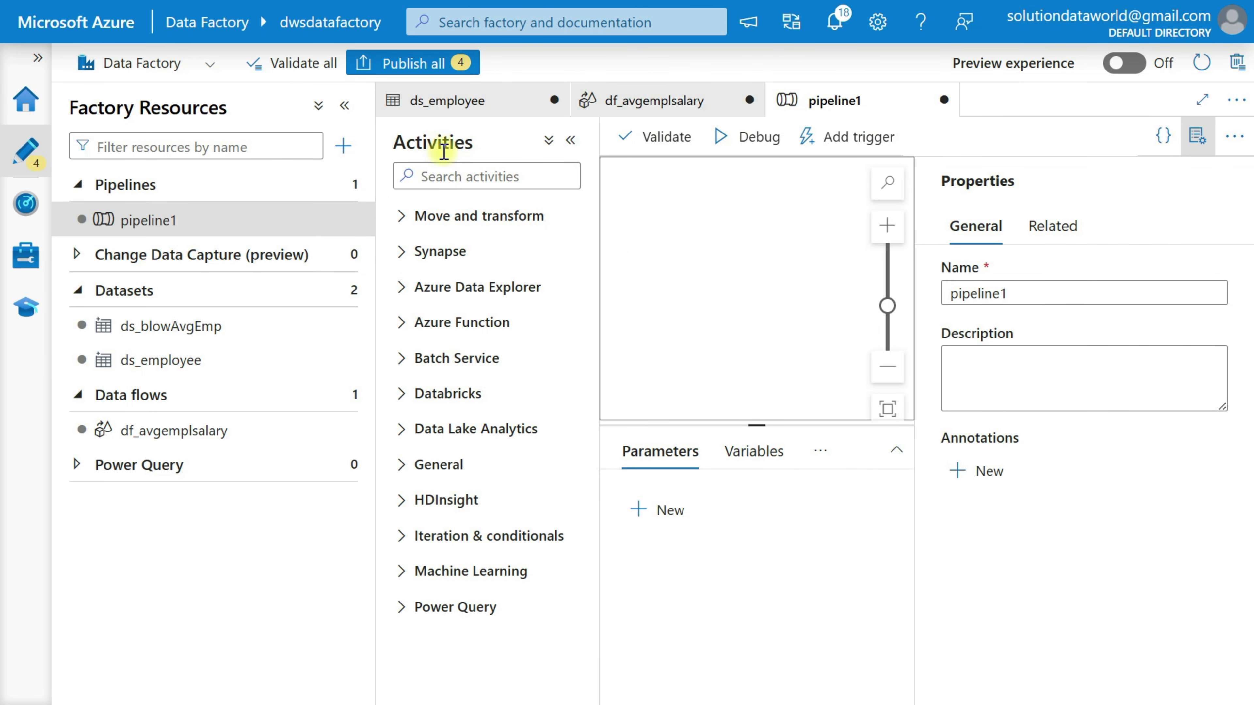
left_click(450, 215)
left_click_drag(459, 298, 823, 253)
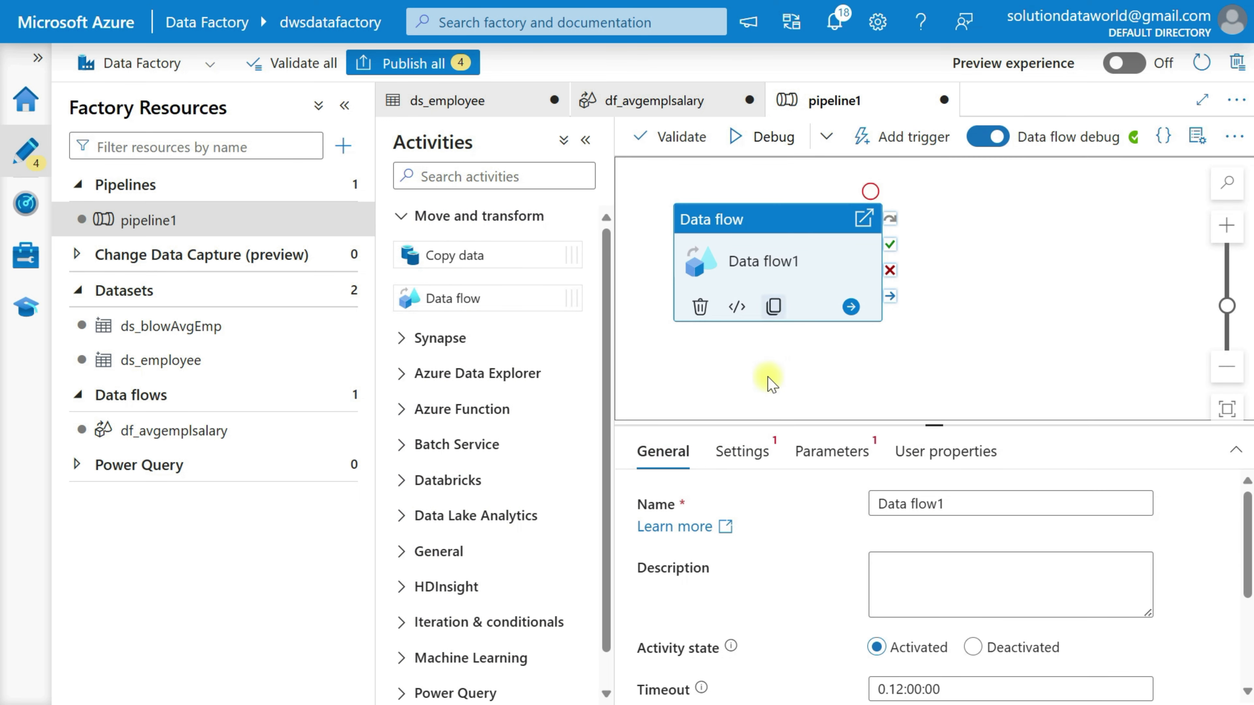
Assign the df_avgemplsalary data flow to the Data flow activity, and review the activity's parameters and remaining settings
left_click(754, 457)
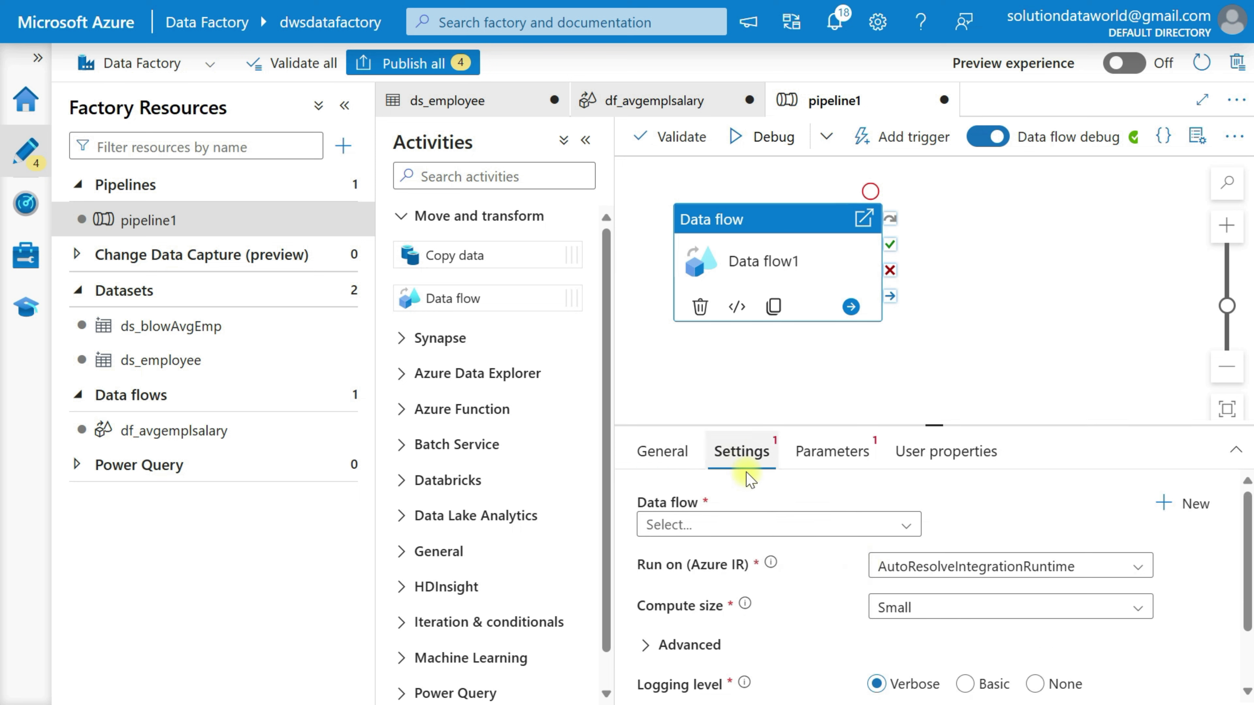
scroll(883, 588, "down", 2)
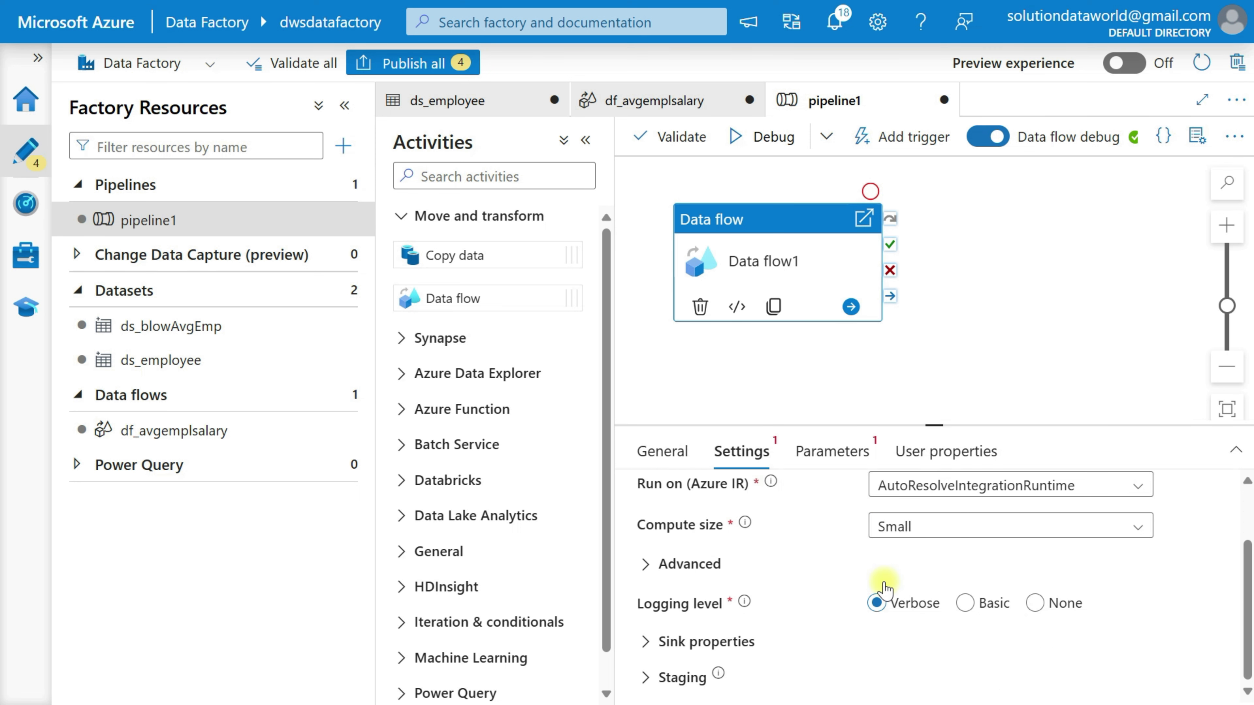
scroll(923, 523, "up", 2)
left_click(919, 522)
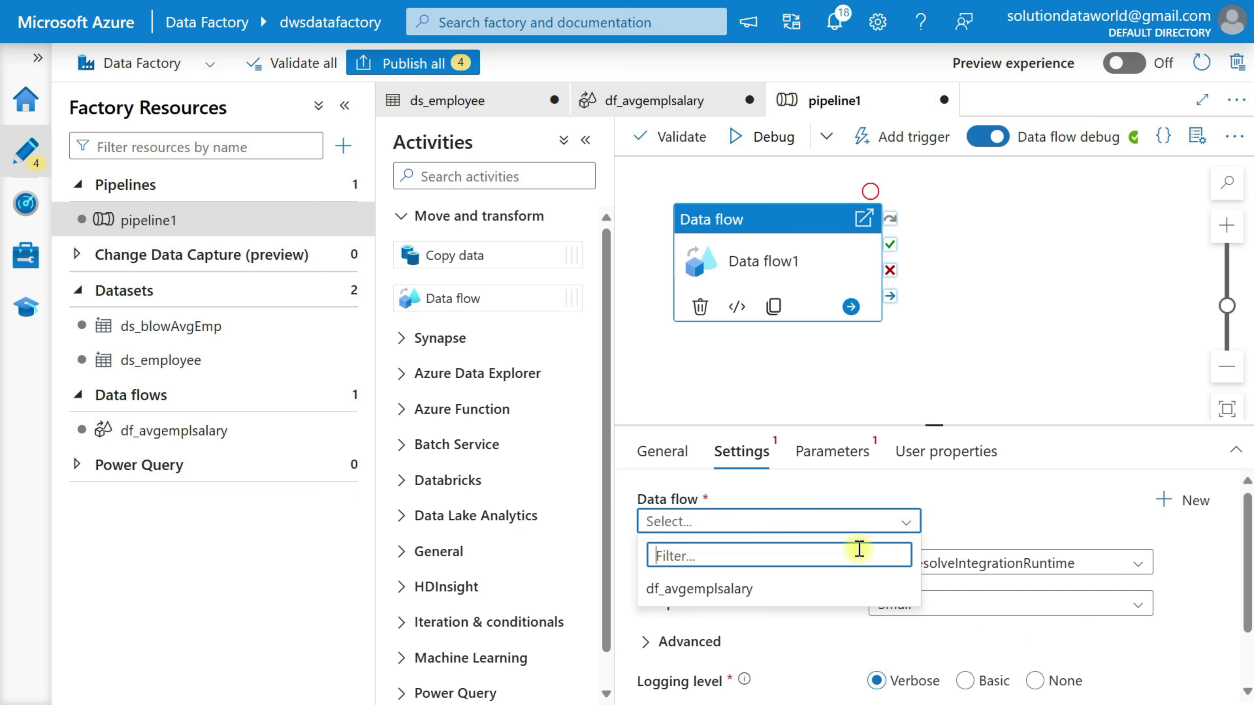
left_click(743, 591)
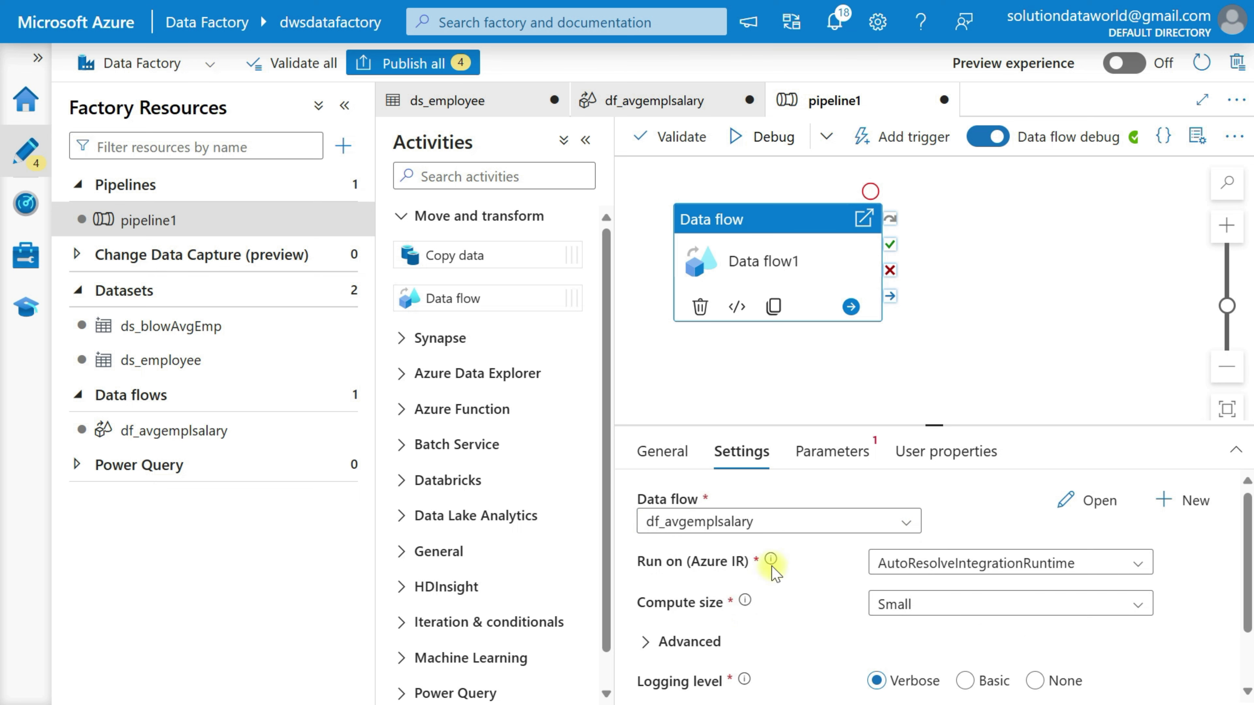
left_click(832, 465)
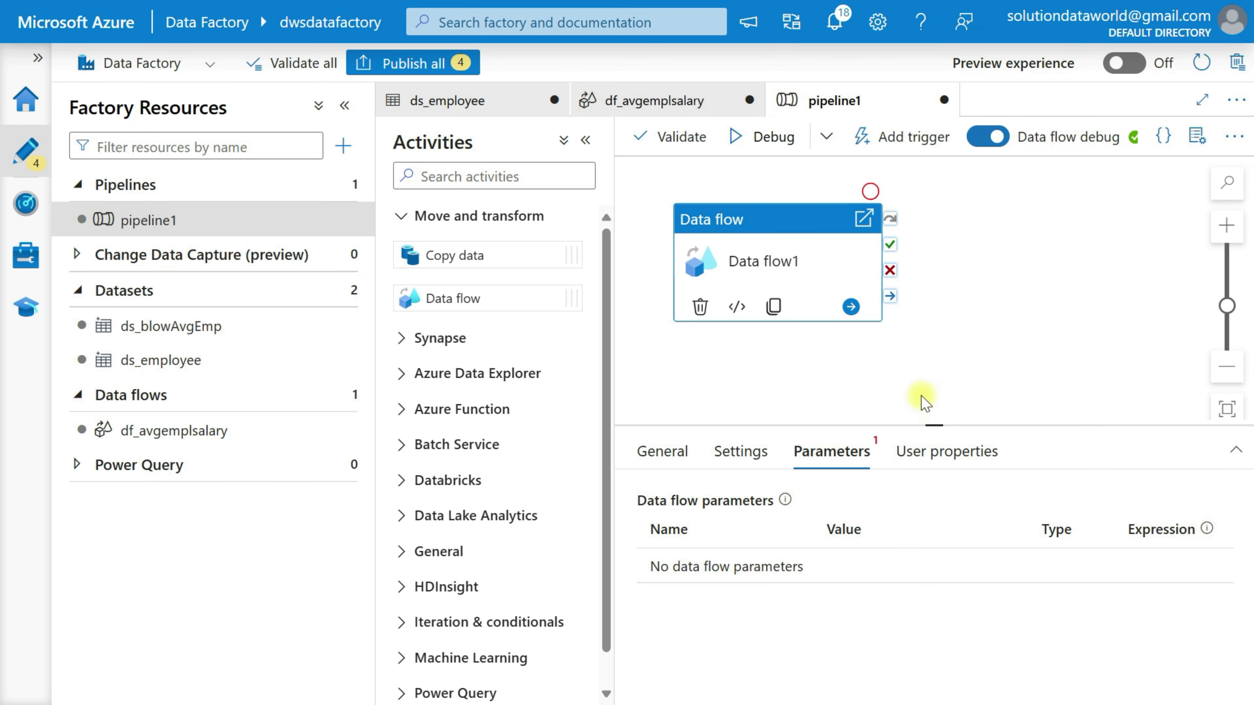
left_click(748, 457)
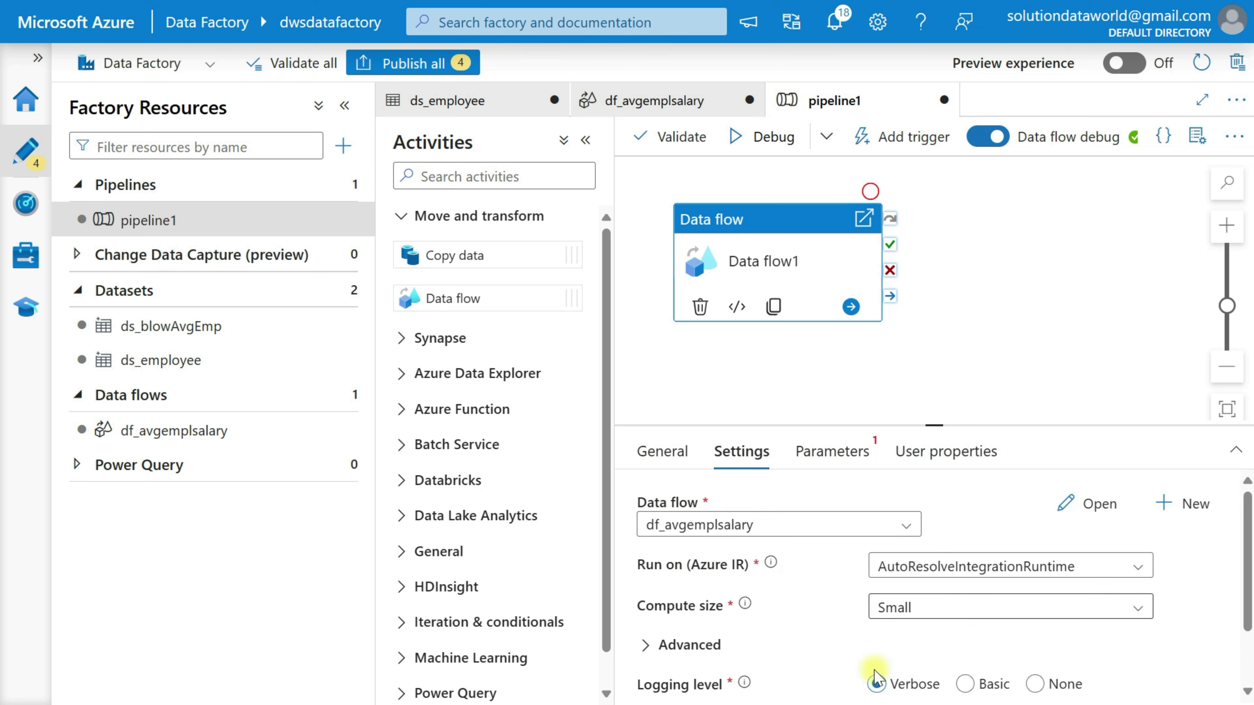
scroll(866, 682, "down", 2)
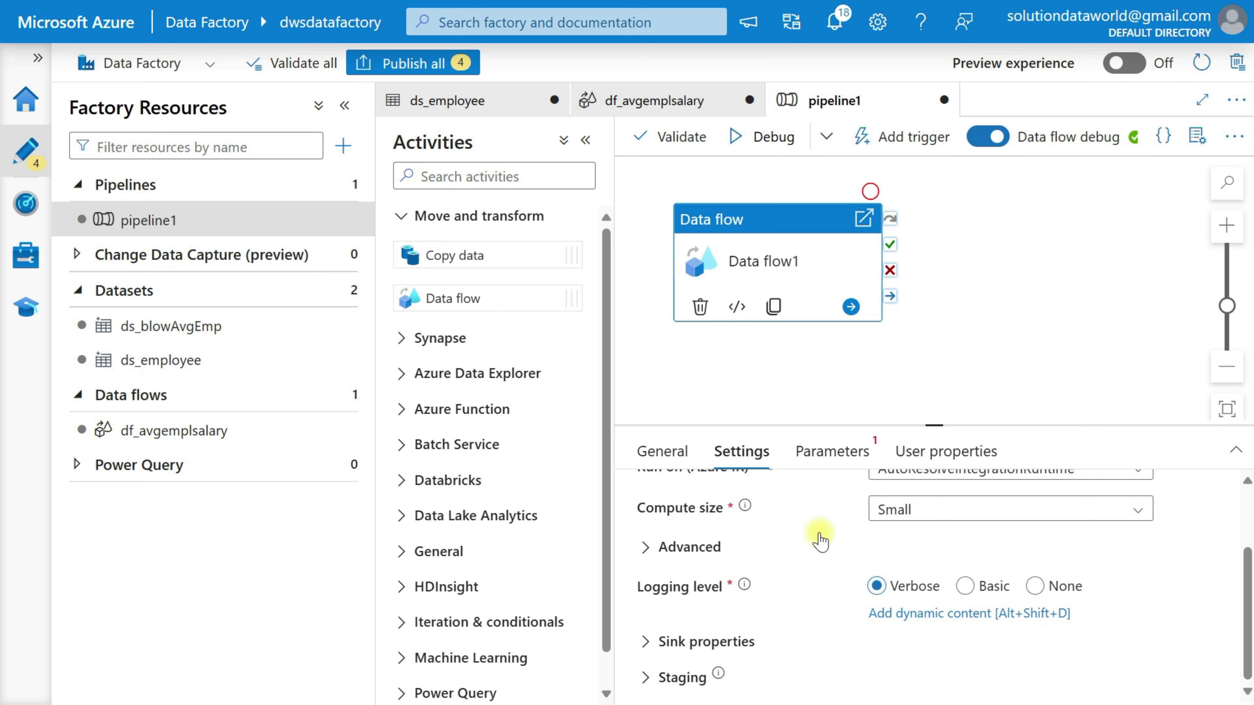
scroll(819, 538, "up", 2)
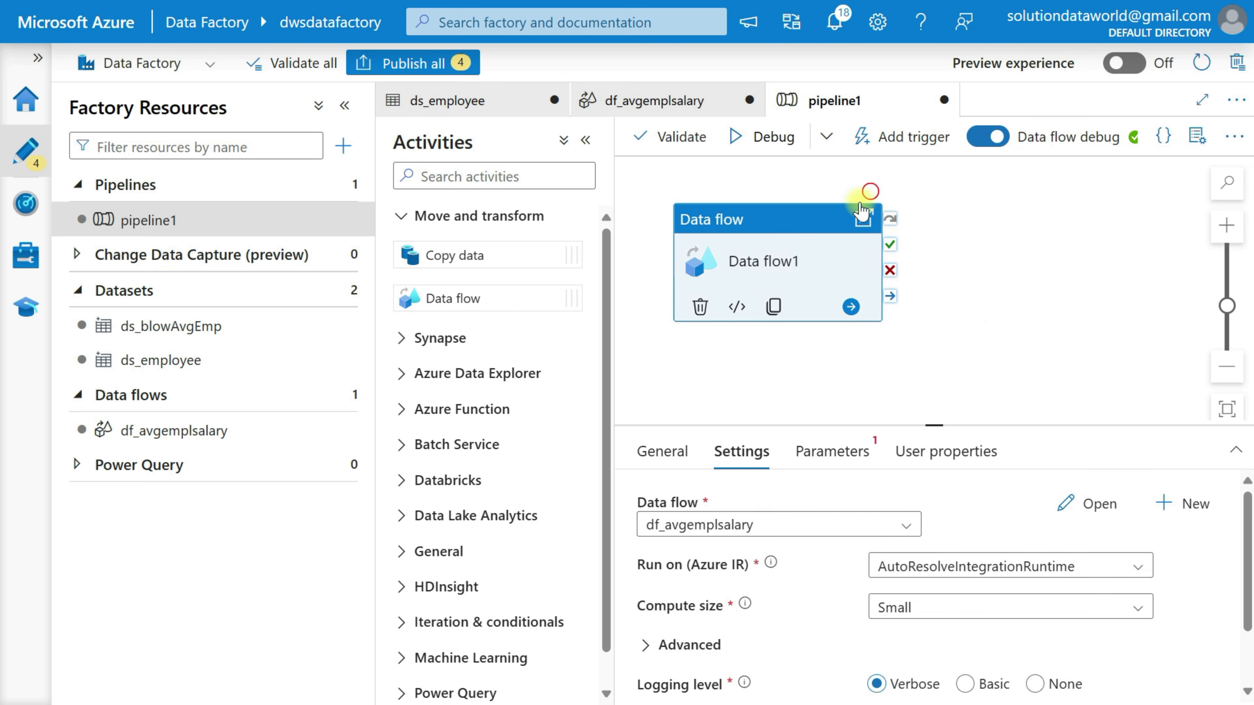
Run the pipeline in debug mode, refresh its run status, and open the Data flow1 activity's run details
left_click(764, 145)
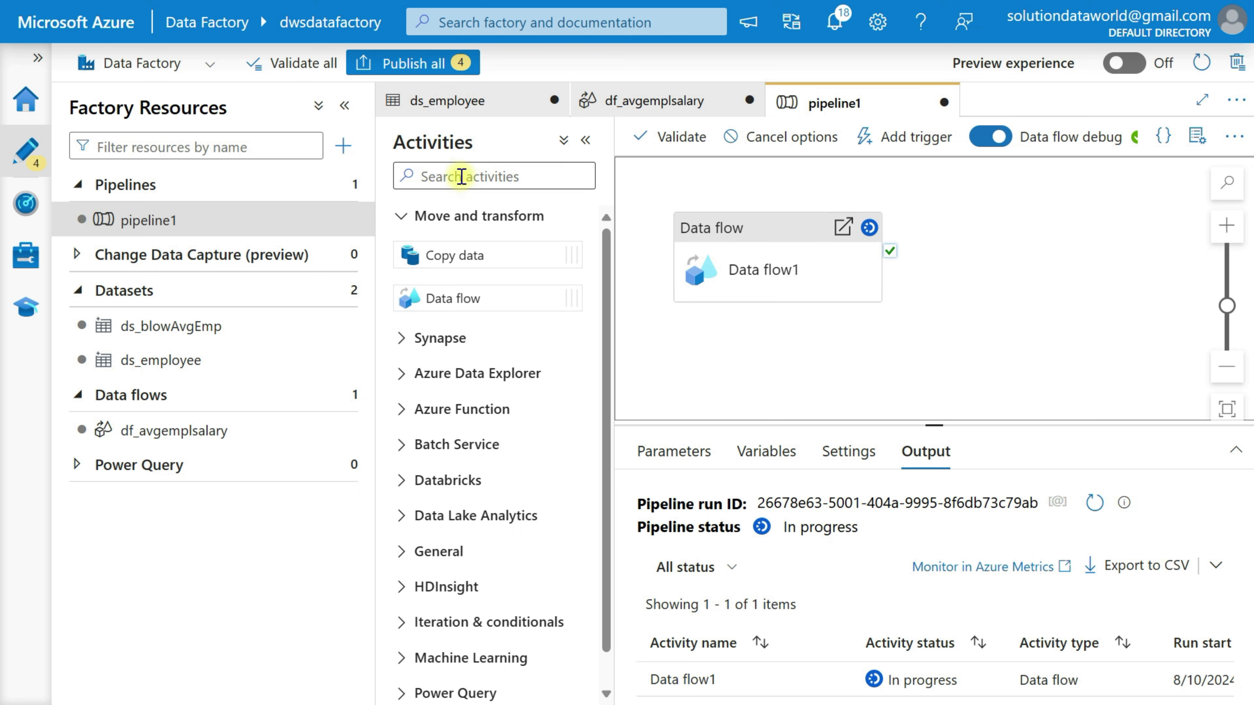
left_click(344, 106)
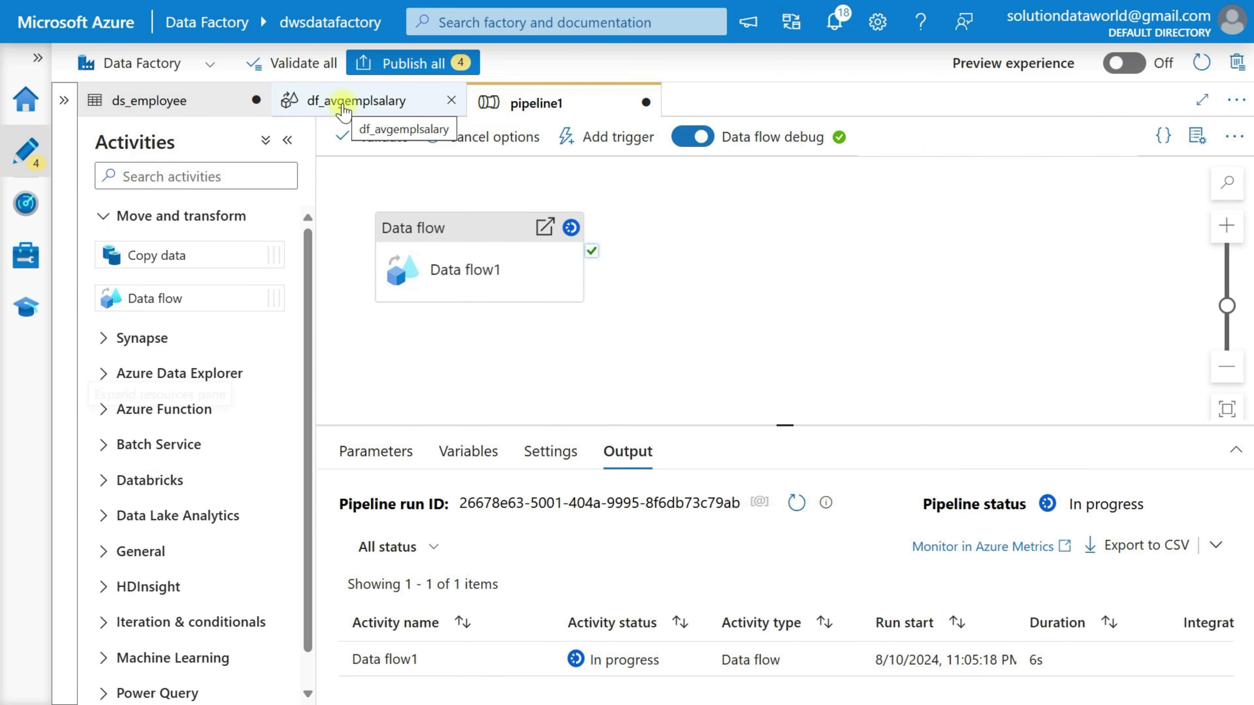
left_click(289, 144)
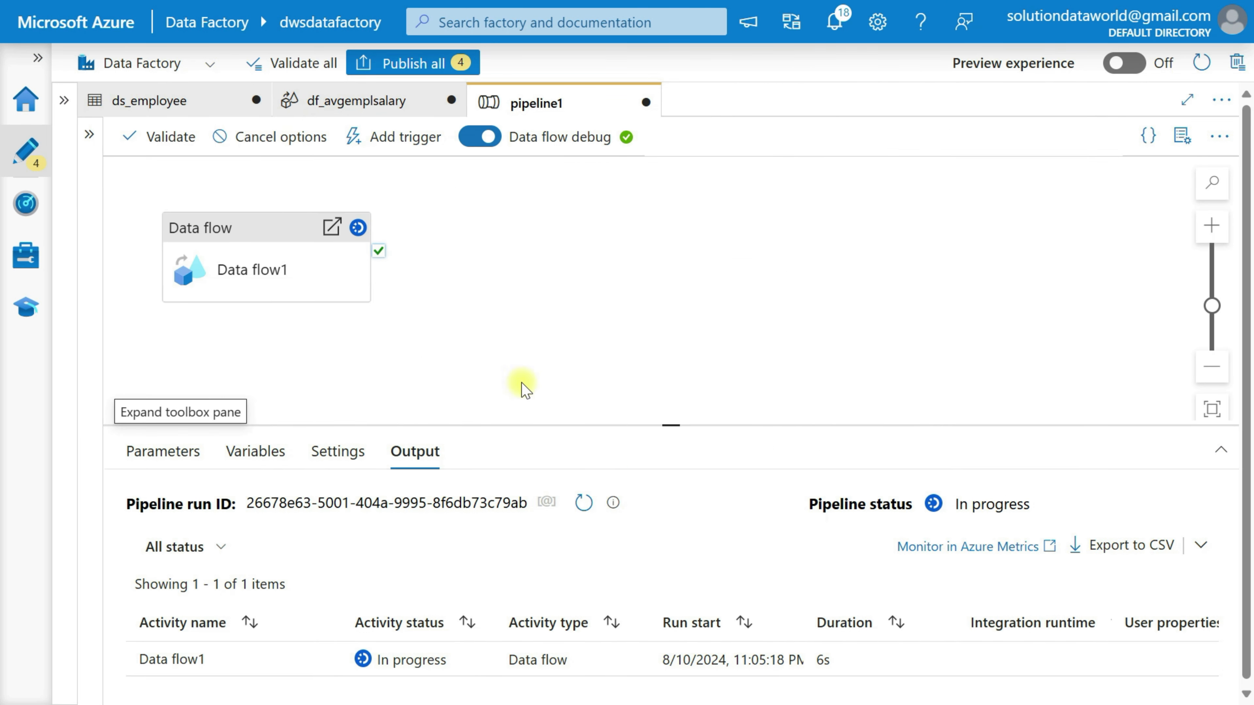
left_click(584, 437)
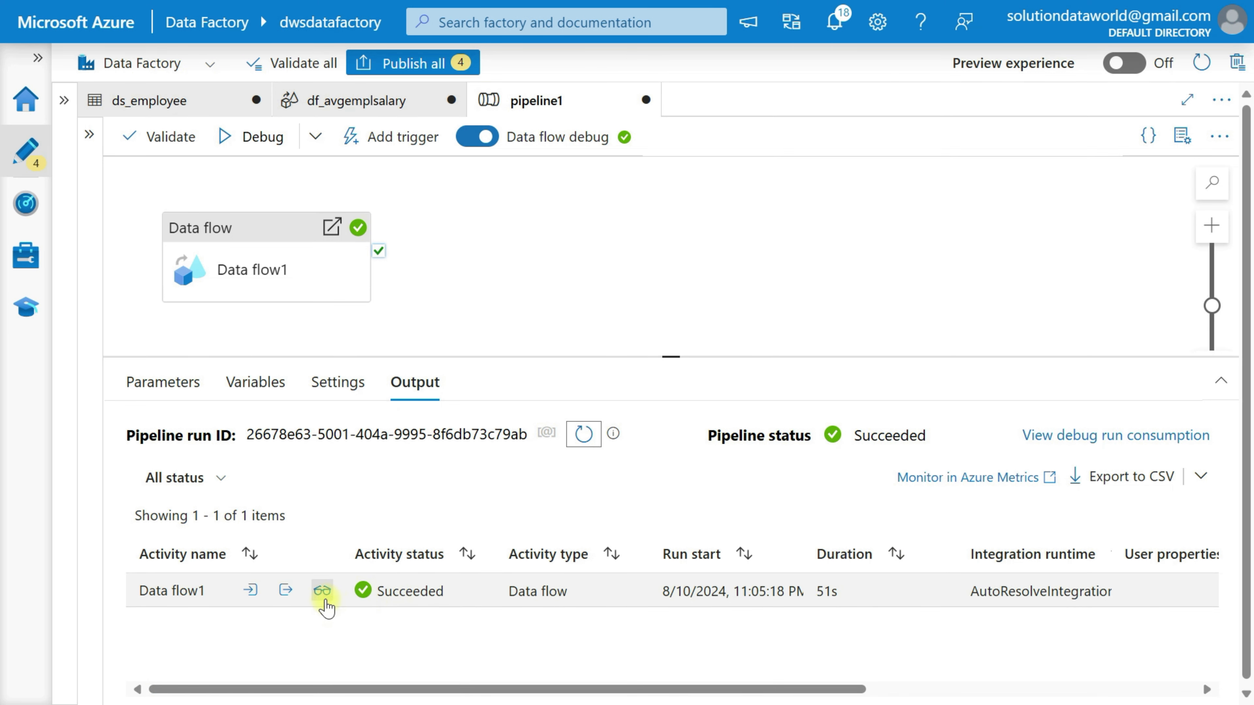
left_click(322, 591)
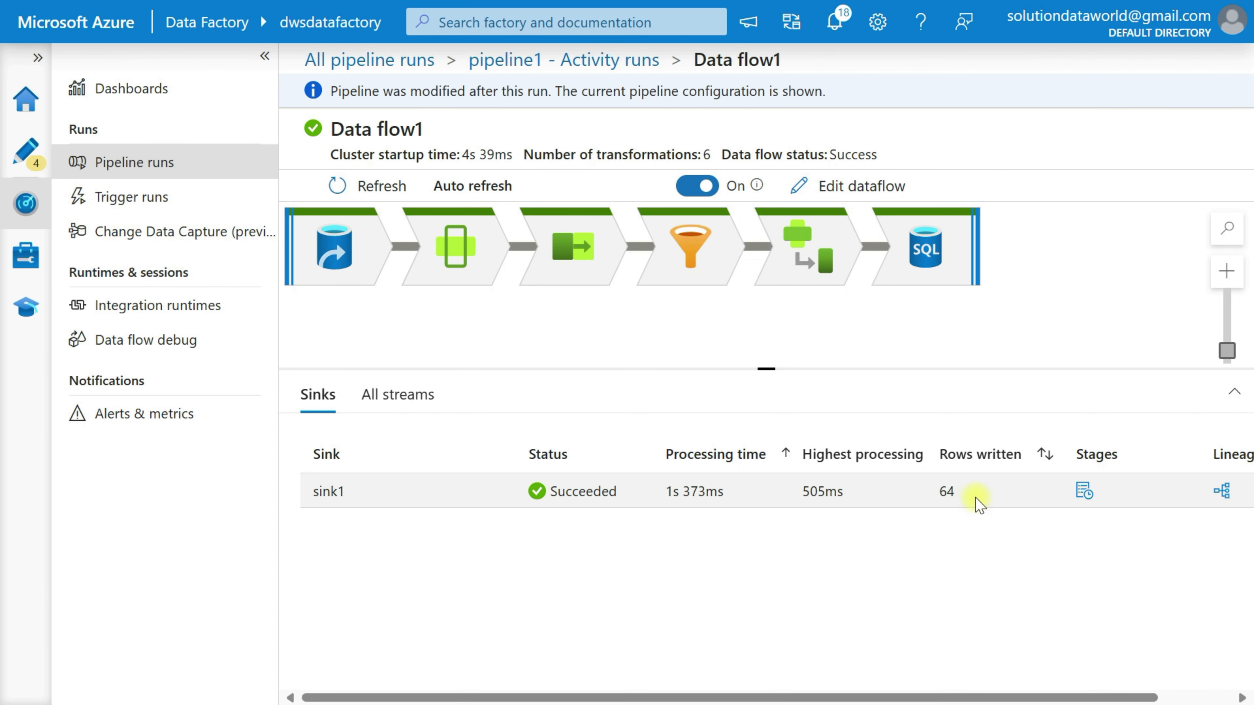
Switch to the demo_database query editor, refresh the table list, and query the top 1000 rows of dbo.tblemployeeblowavg
mouse_move(289, 9)
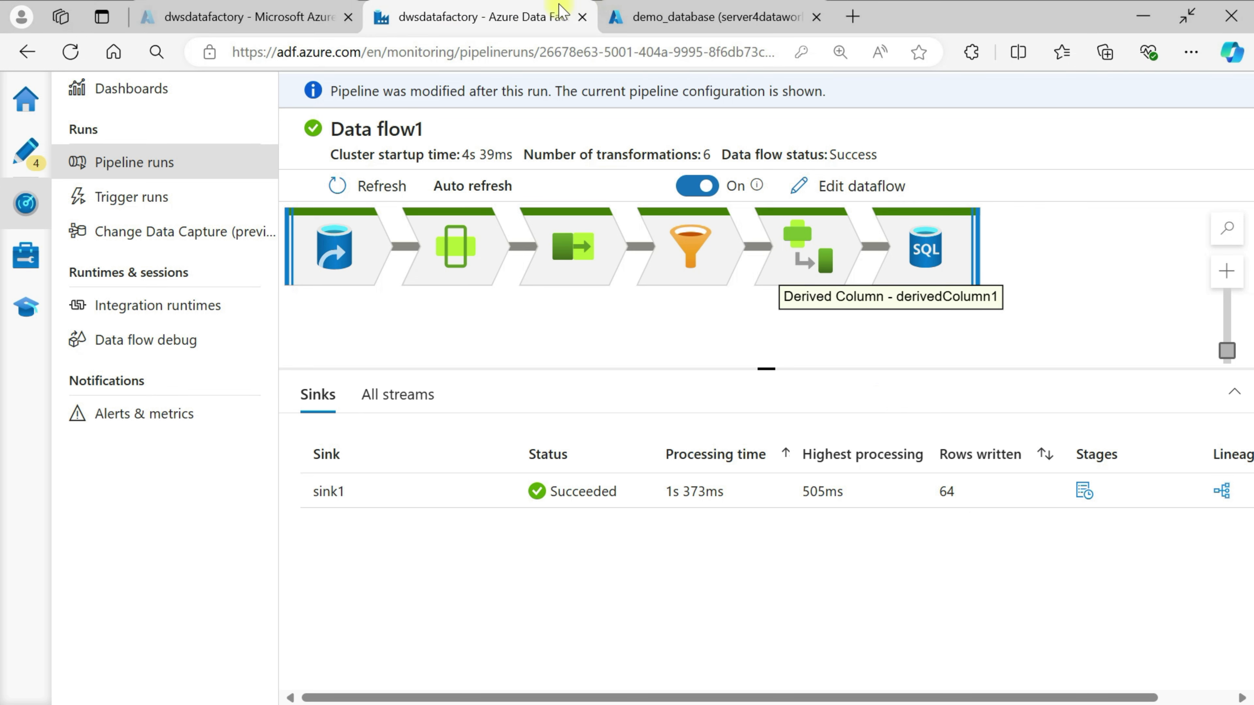
left_click(698, 15)
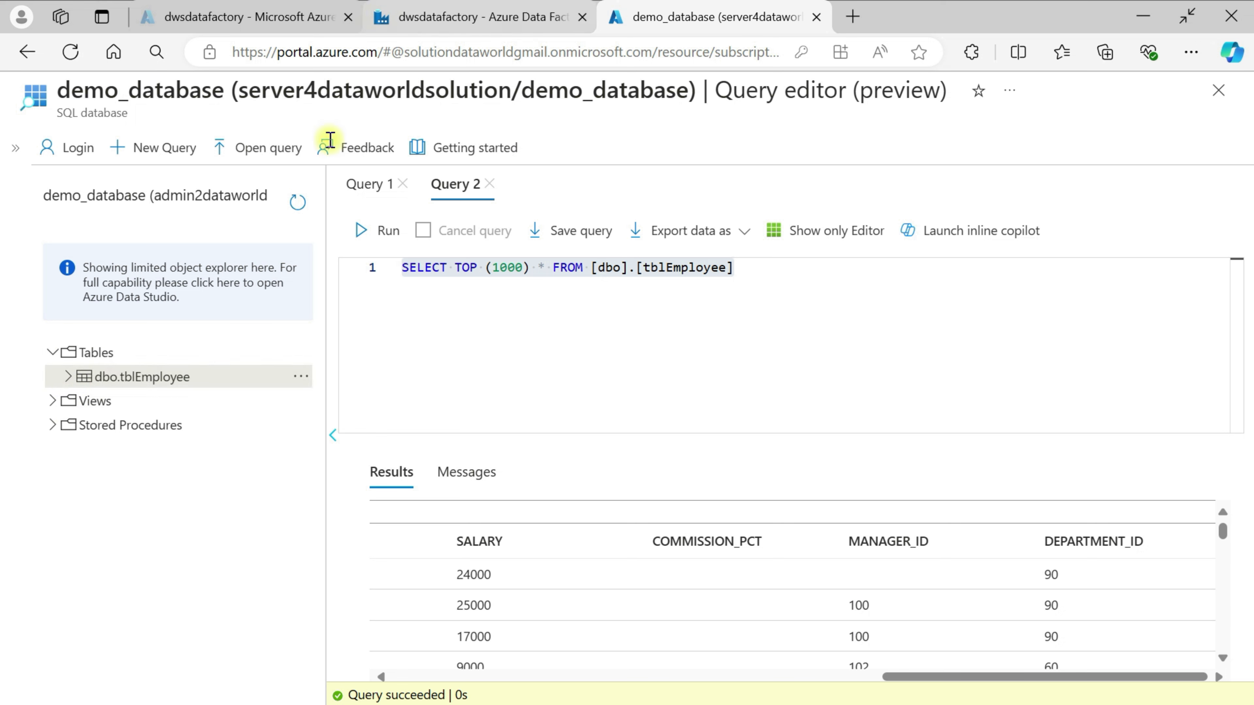
left_click(295, 205)
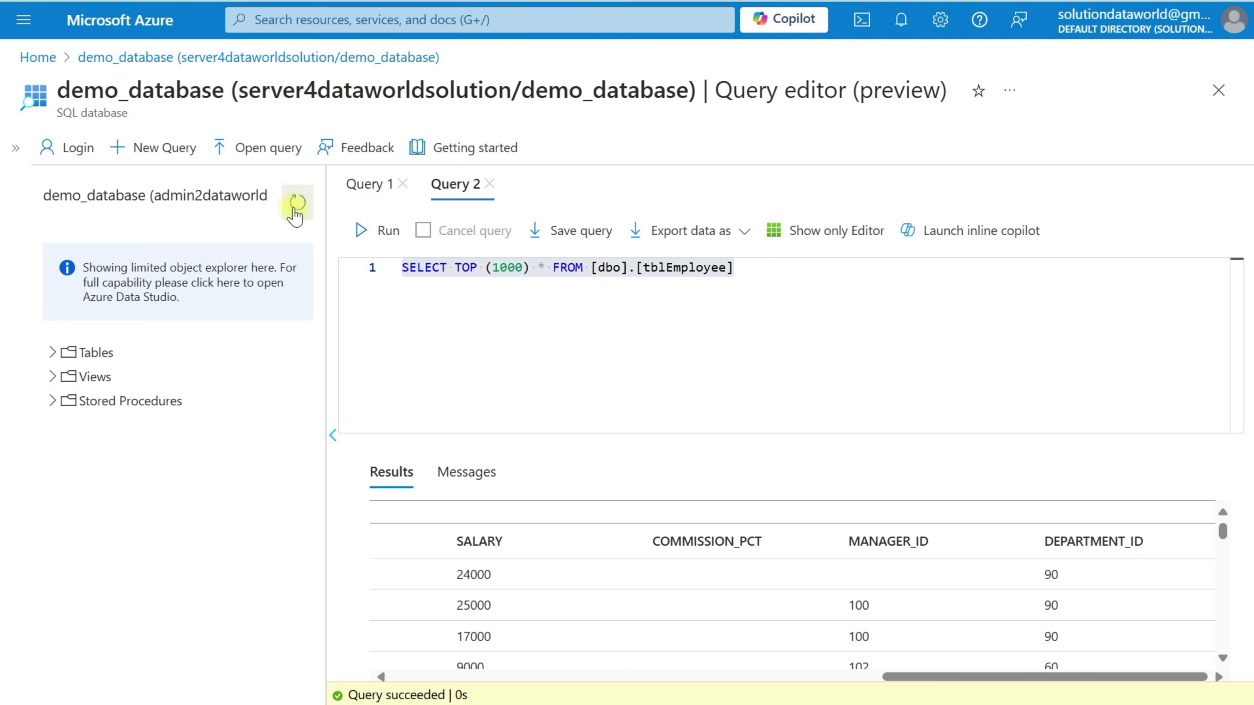
left_click(53, 353)
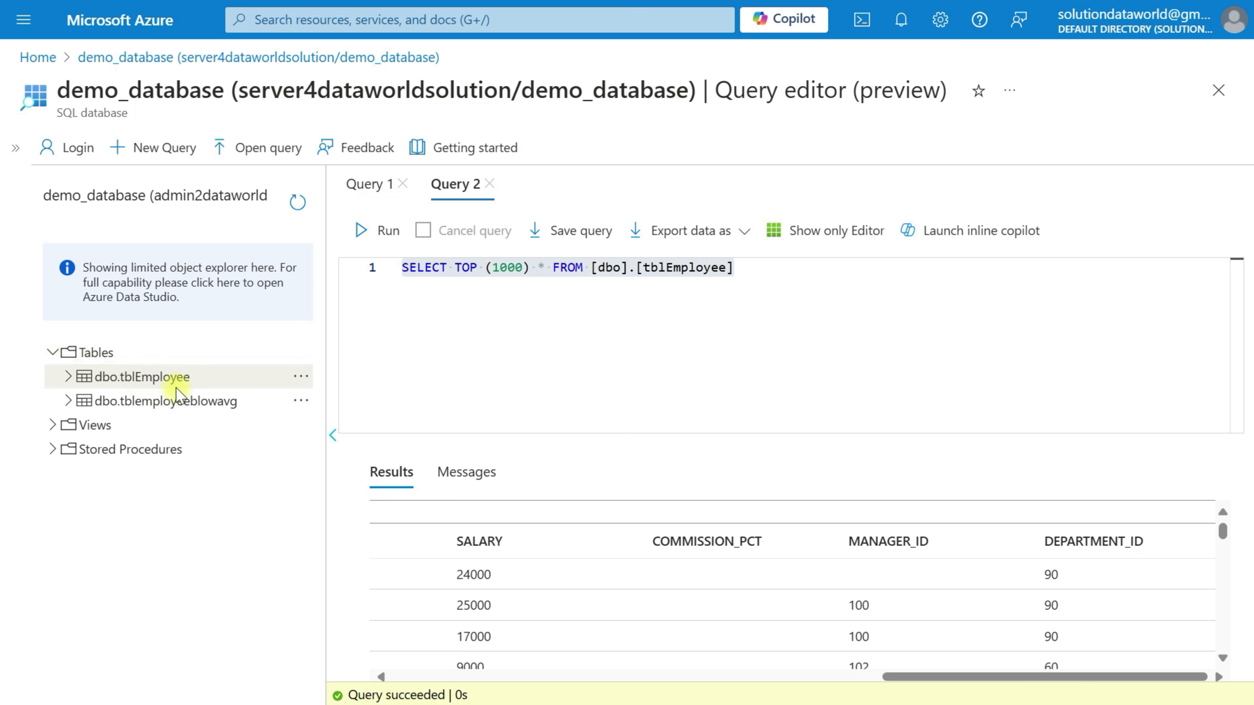
left_click(302, 402)
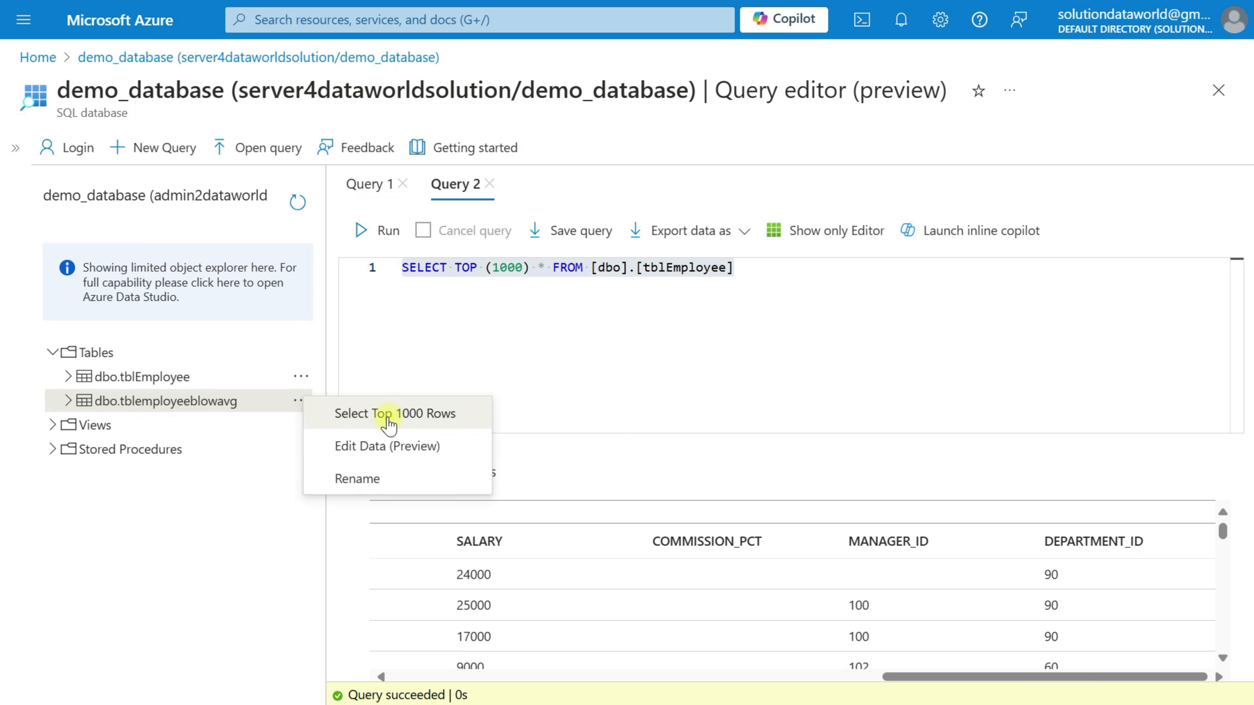
left_click(389, 417)
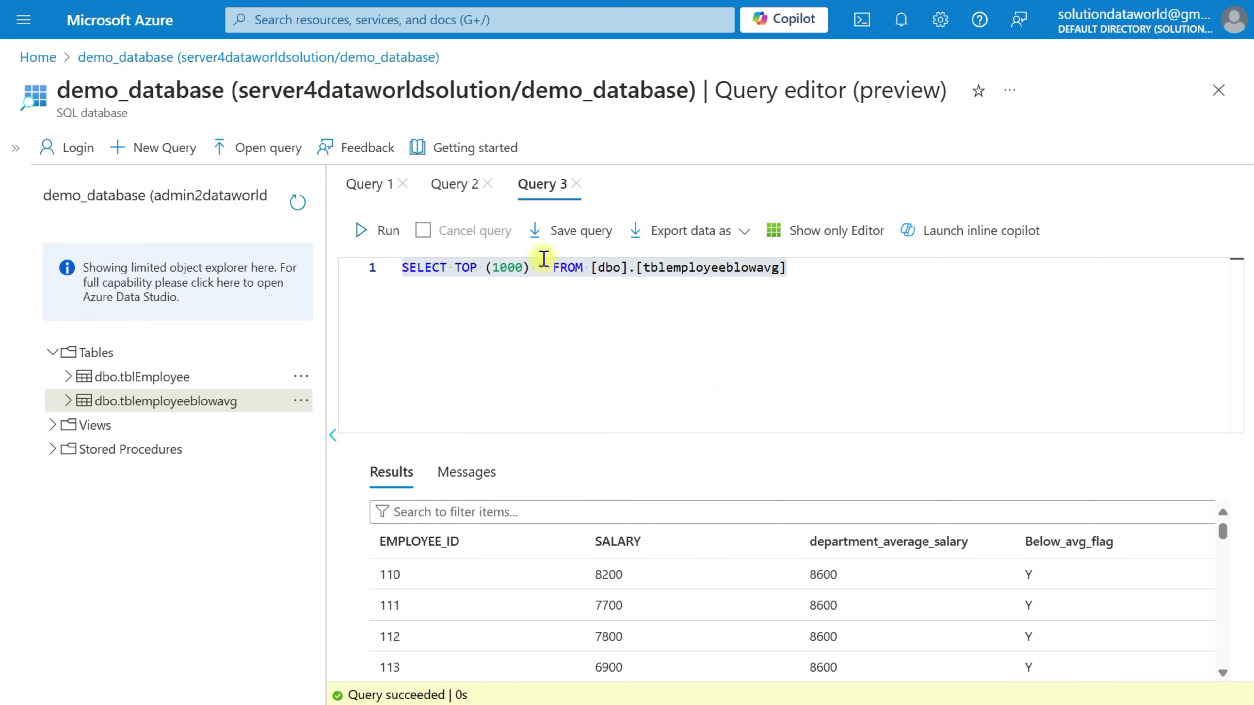
triple_click(550, 270)
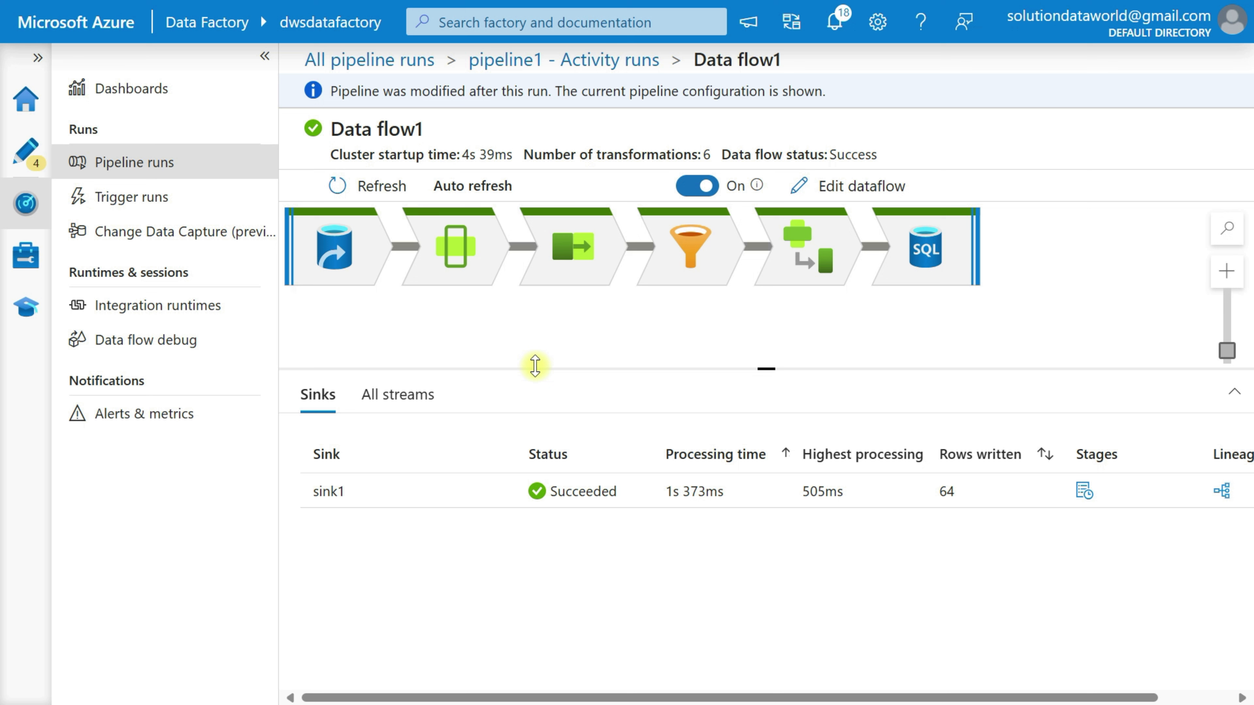